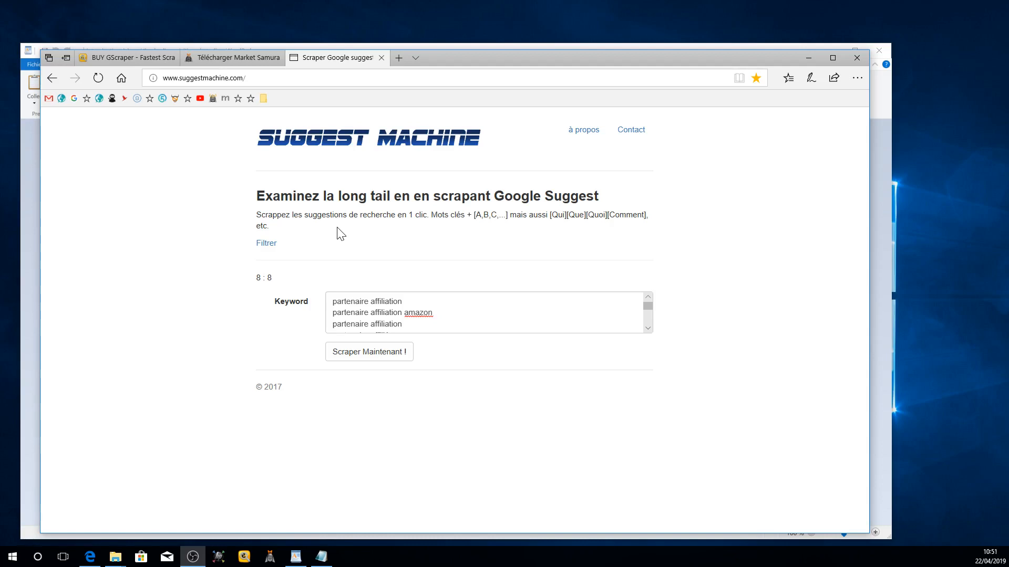
Step: Open Google in a new browser tab and search for "ecommerce"
left_click(403, 62)
left_click(73, 99)
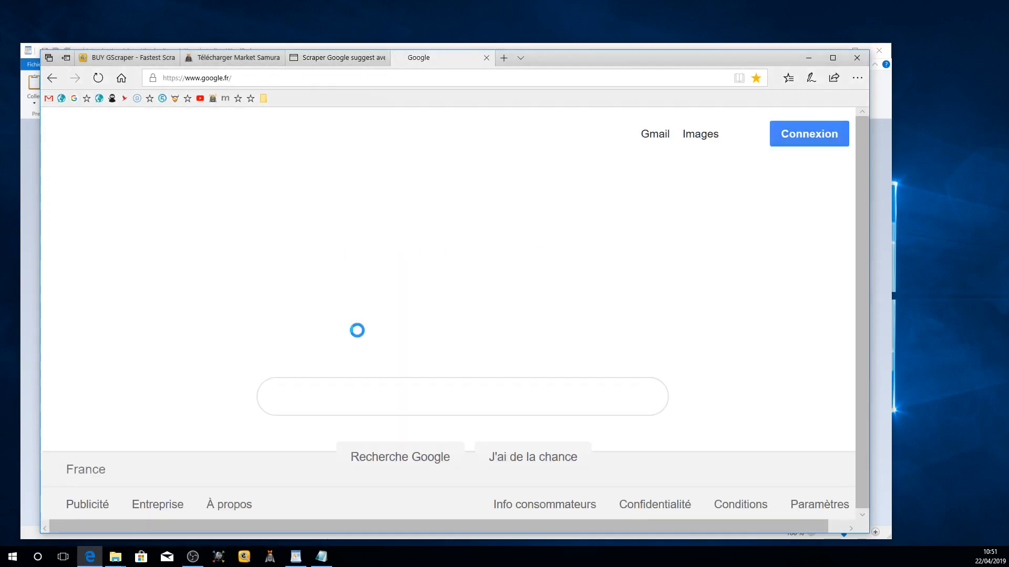
left_click(769, 248)
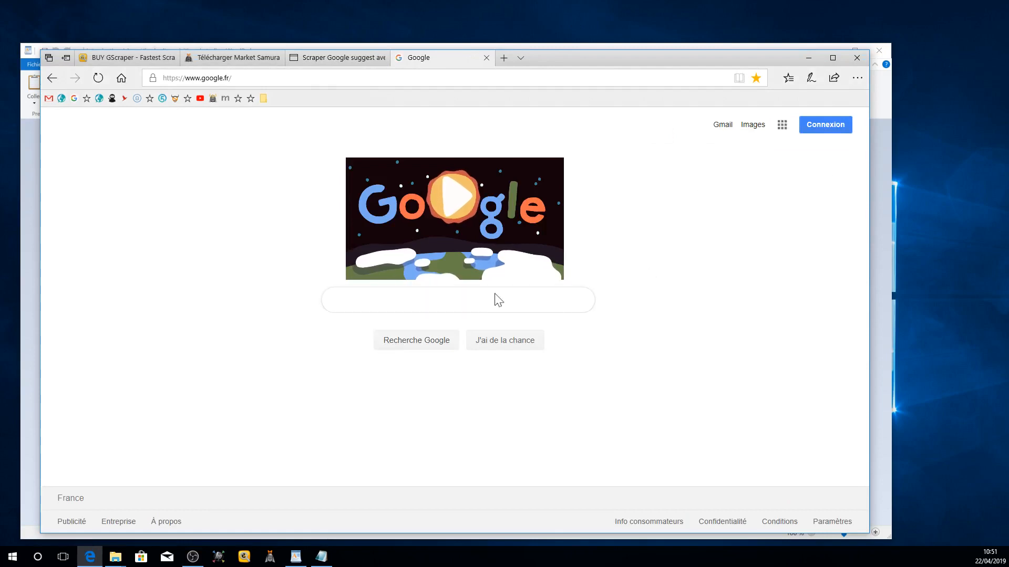
left_click(495, 300)
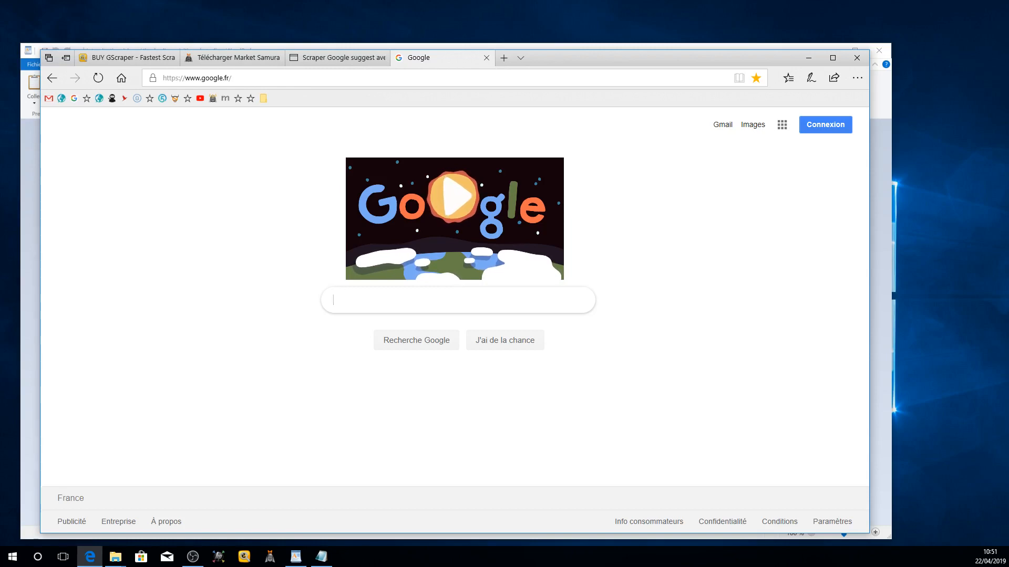
type("e")
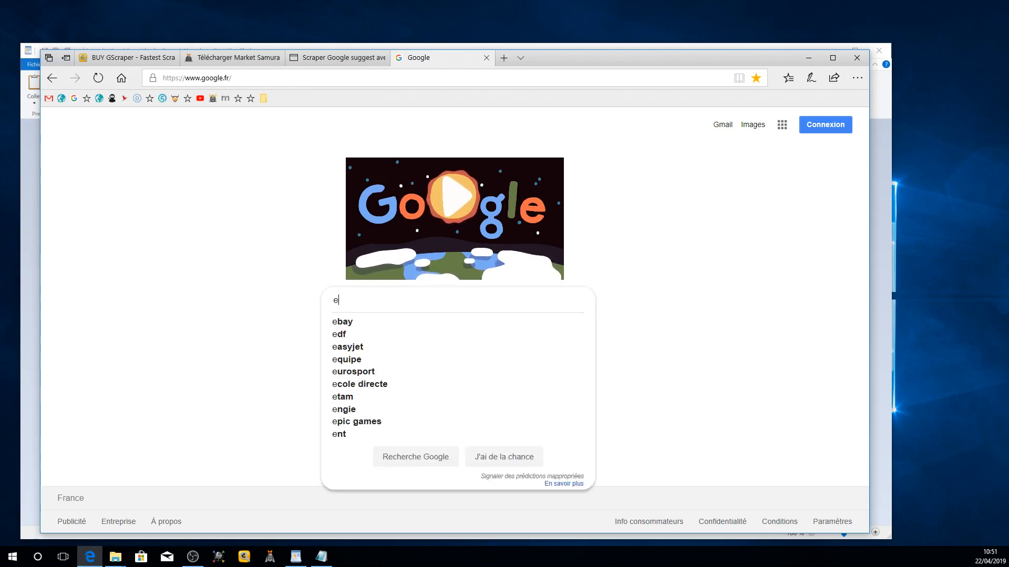
type("commerce")
key("Return")
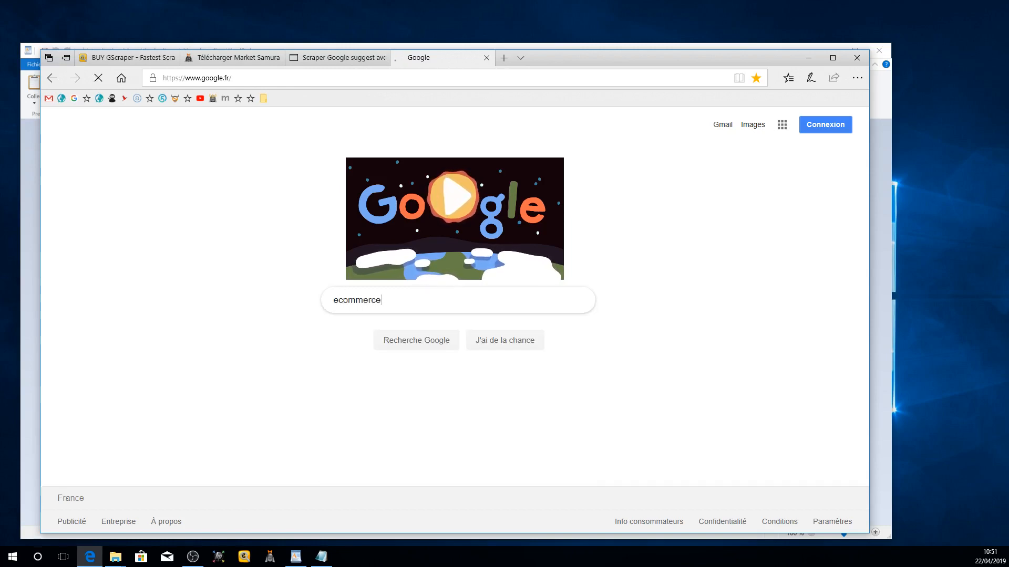
Step: Review the ecommerce results, skim L'Usine Digitale's e-commerce page, and return to the results
scroll(466, 313, "down", 6)
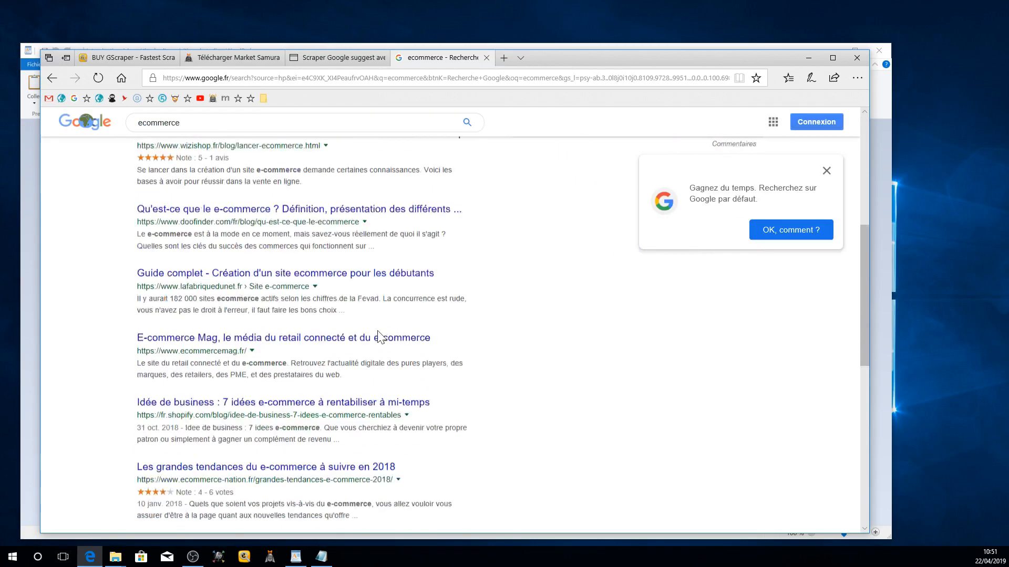
scroll(378, 338, "down", 2)
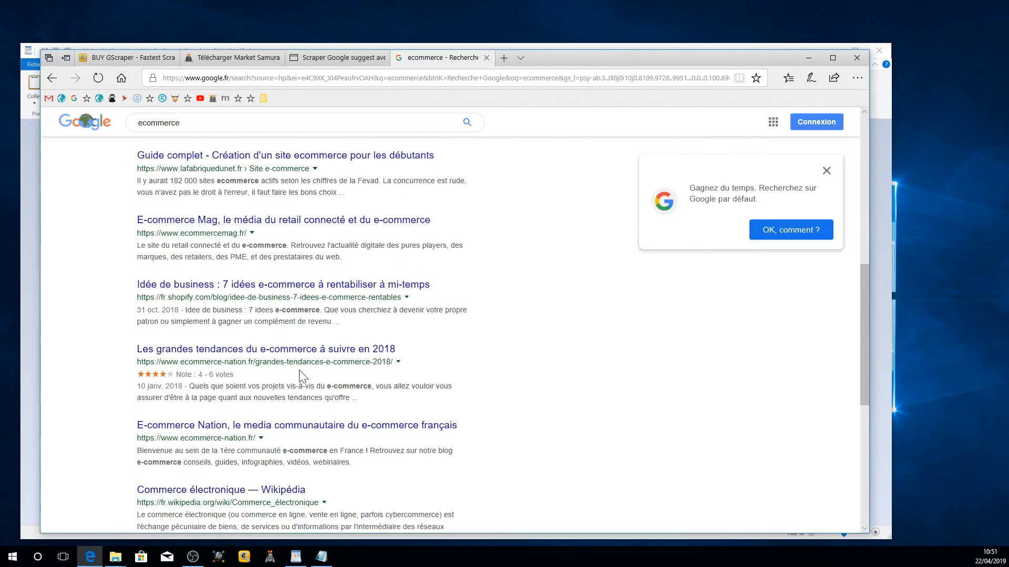
scroll(298, 370, "down", 4)
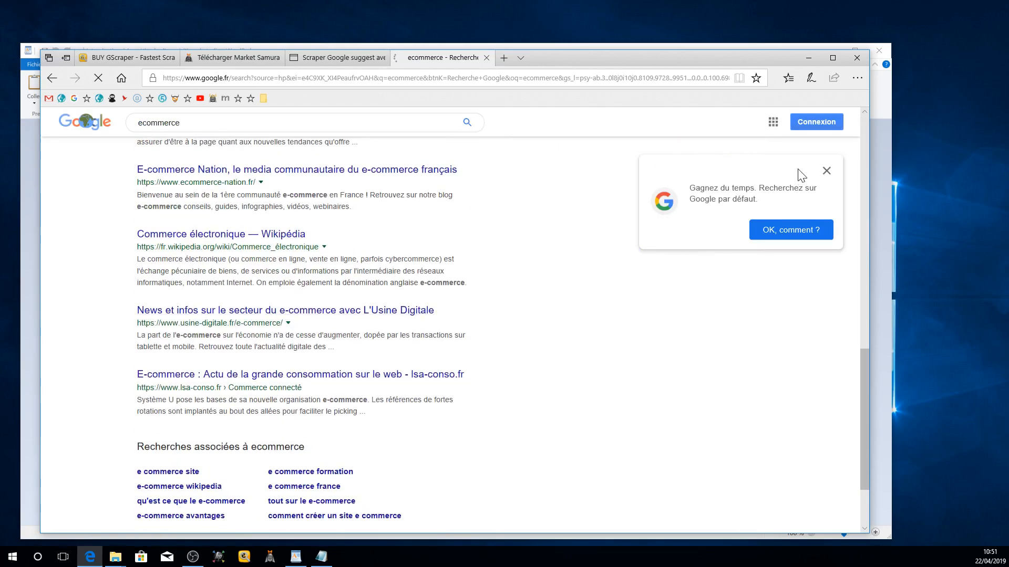
left_click_drag(864, 128, 900, 490)
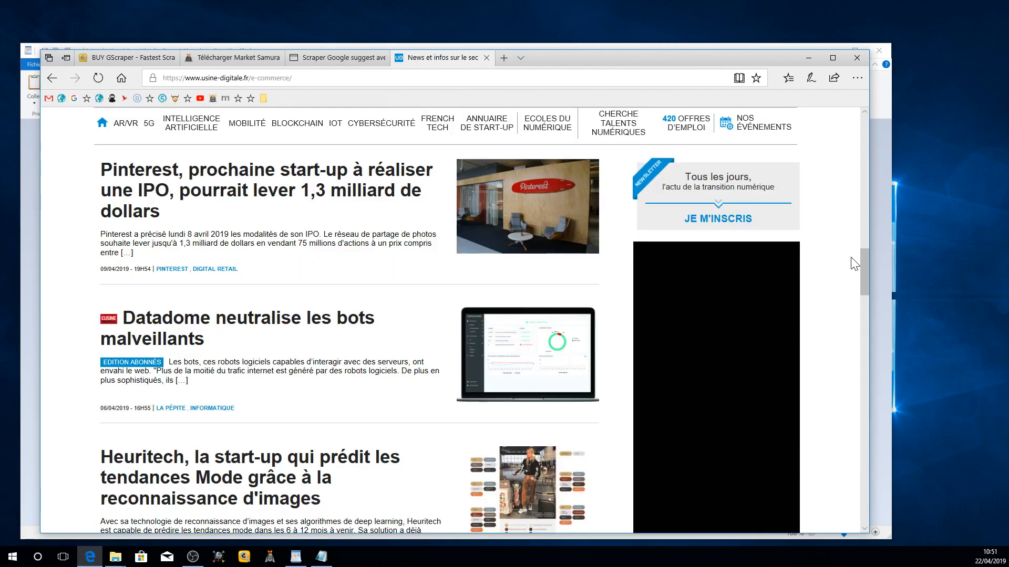
left_click_drag(858, 266, 909, 119)
left_click(52, 78)
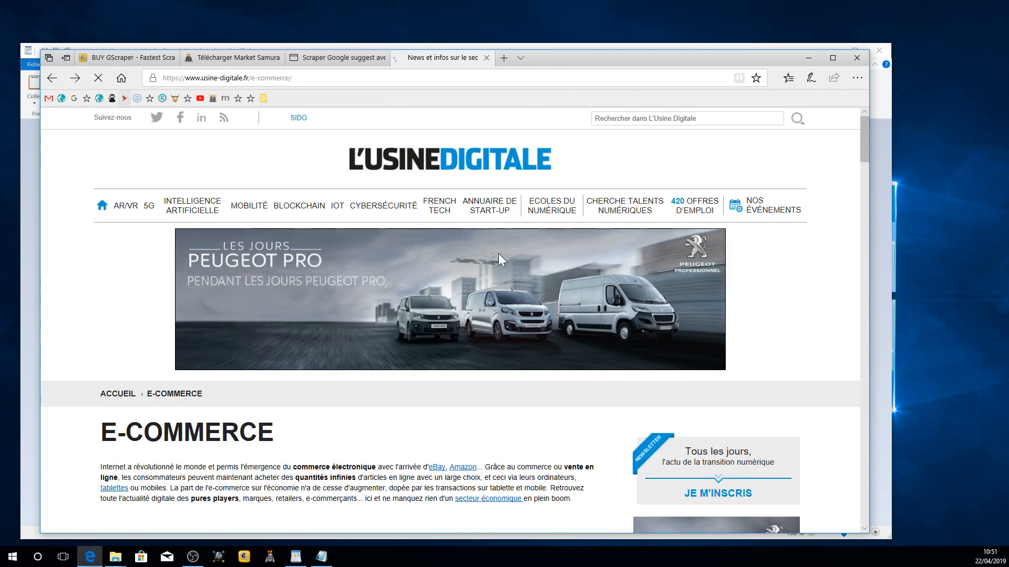
Step: Follow Google's suggested searches to "e commerce formation" and "formation e commerce toulouse"
scroll(375, 301, "down", 5)
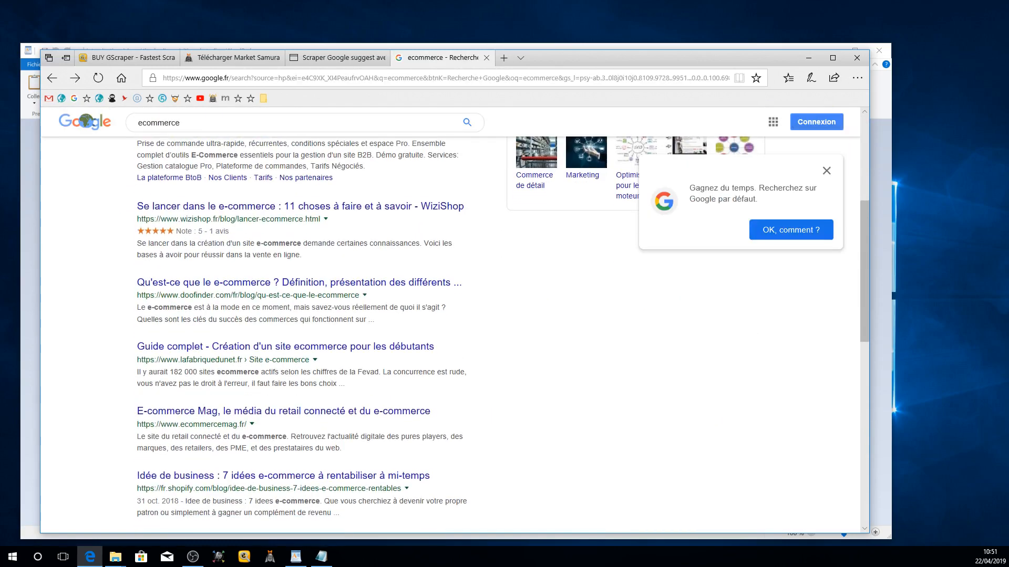
scroll(375, 300, "up", 5)
left_click(229, 132)
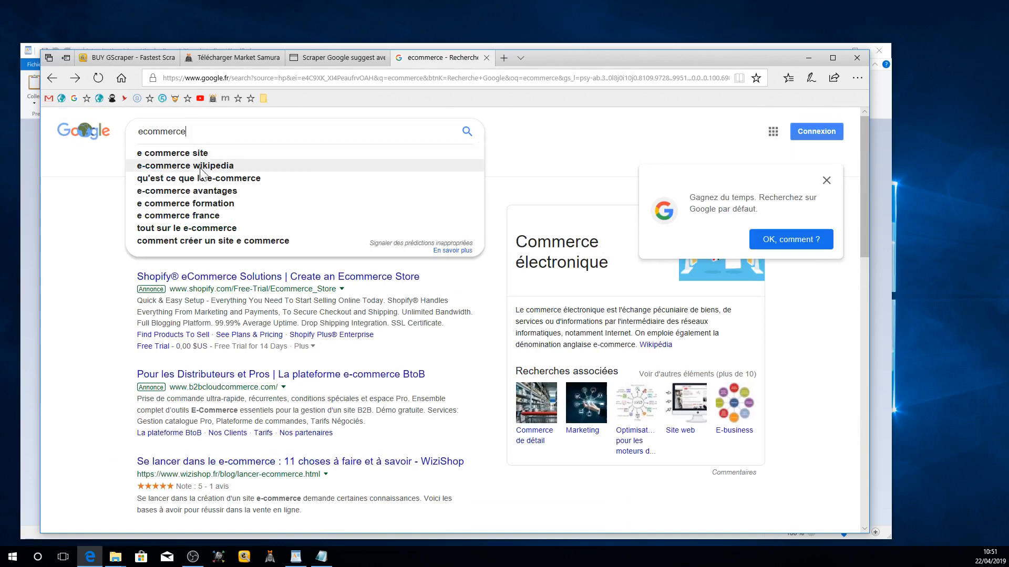
left_click(197, 203)
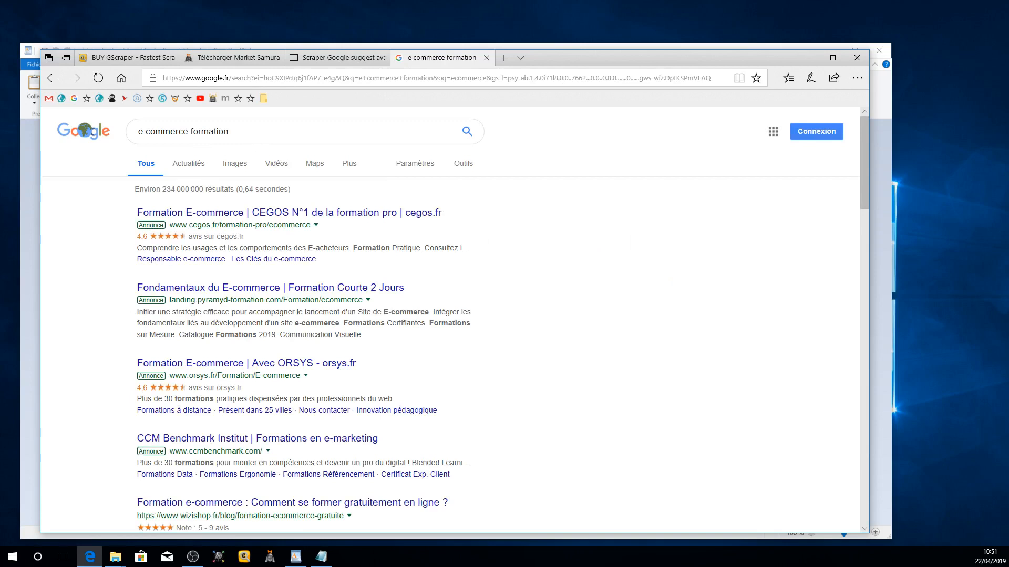
left_click(347, 132)
left_click(274, 228)
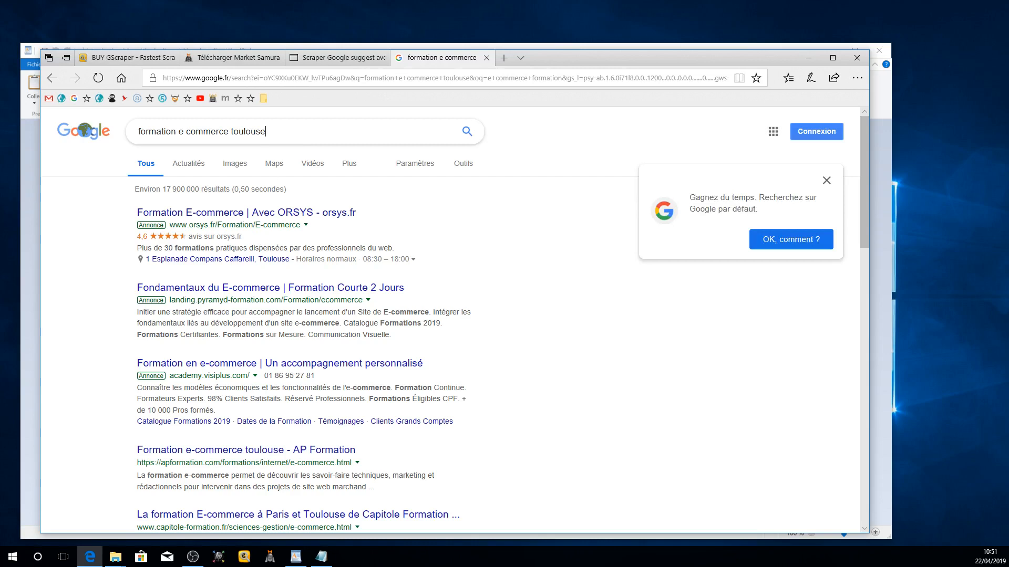
Step: Remove "toulouse" from the query and run the suggested search "formation e commerce en ligne"
key("BackSpace")
key("BackSpace")
key("BackSpace")
key("BackSpace")
key("BackSpace")
key("BackSpace")
key("BackSpace")
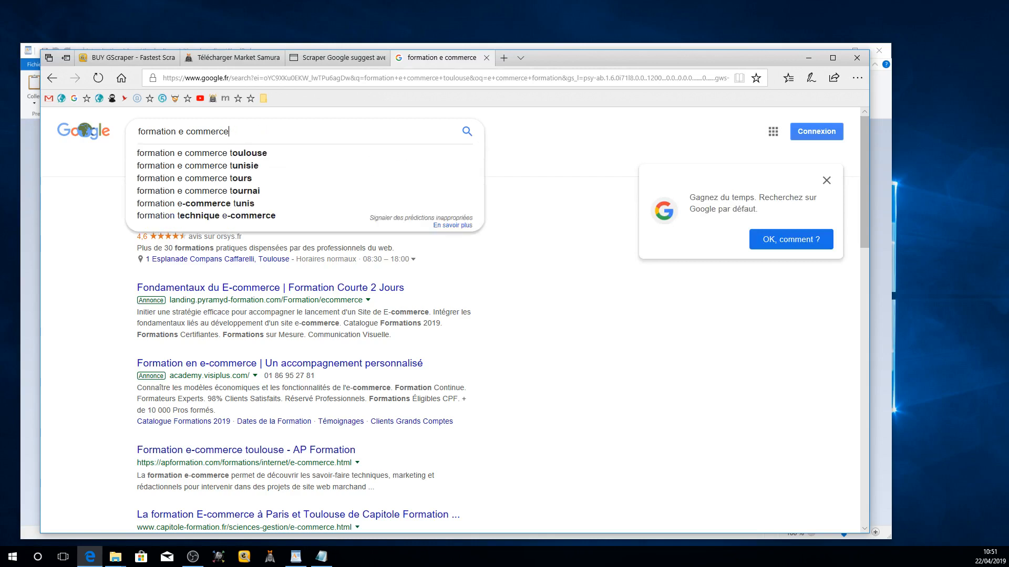
left_click(250, 190)
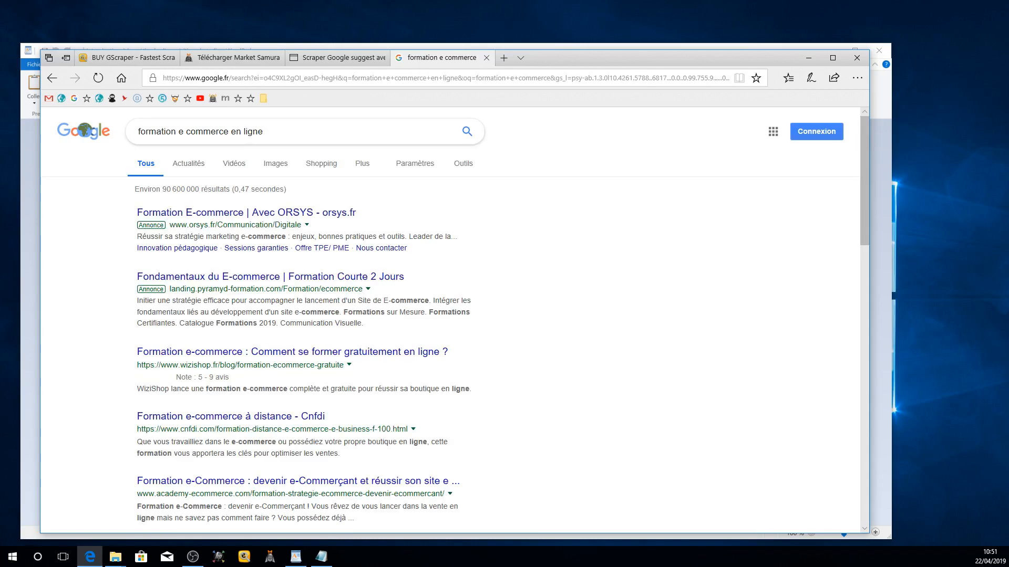
Step: Search for "formation e commerce en ligne gratuit", shorten its last word, and rerun the suggested query
type("gratuit")
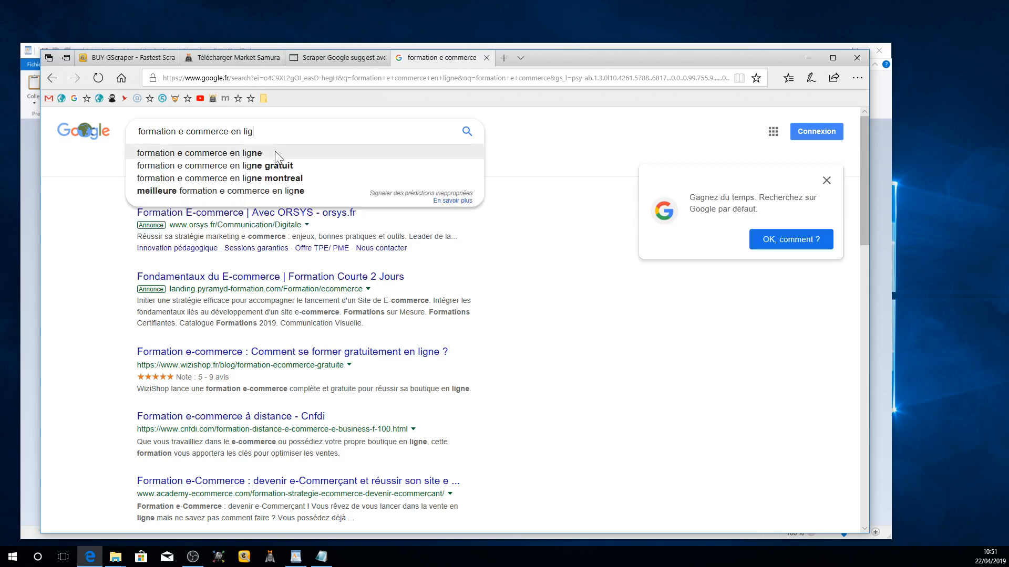
key("Return")
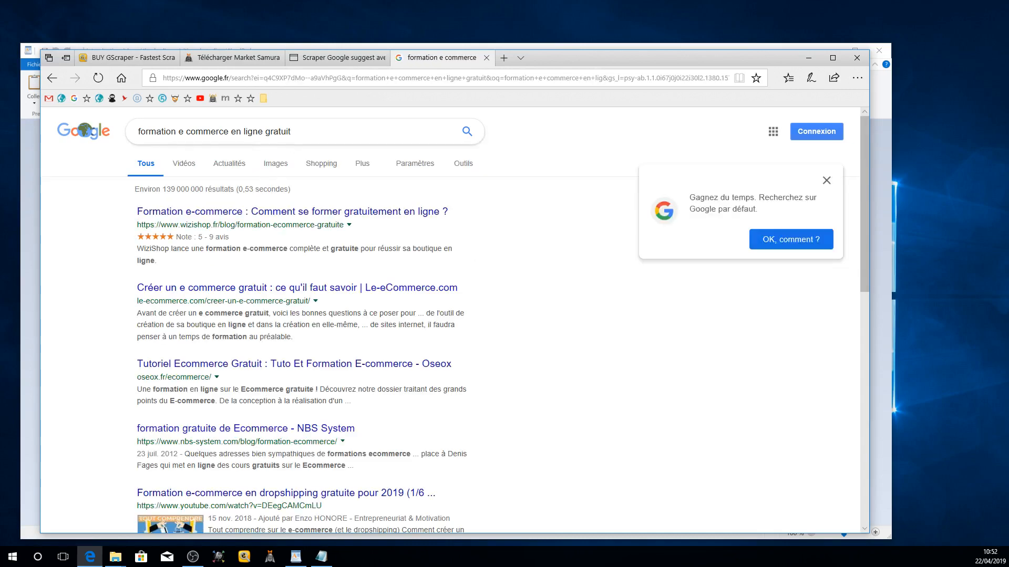
left_click(303, 138)
key("BackSpace")
key("BackSpace")
key("BackSpace")
key("BackSpace")
key("BackSpace")
key("BackSpace")
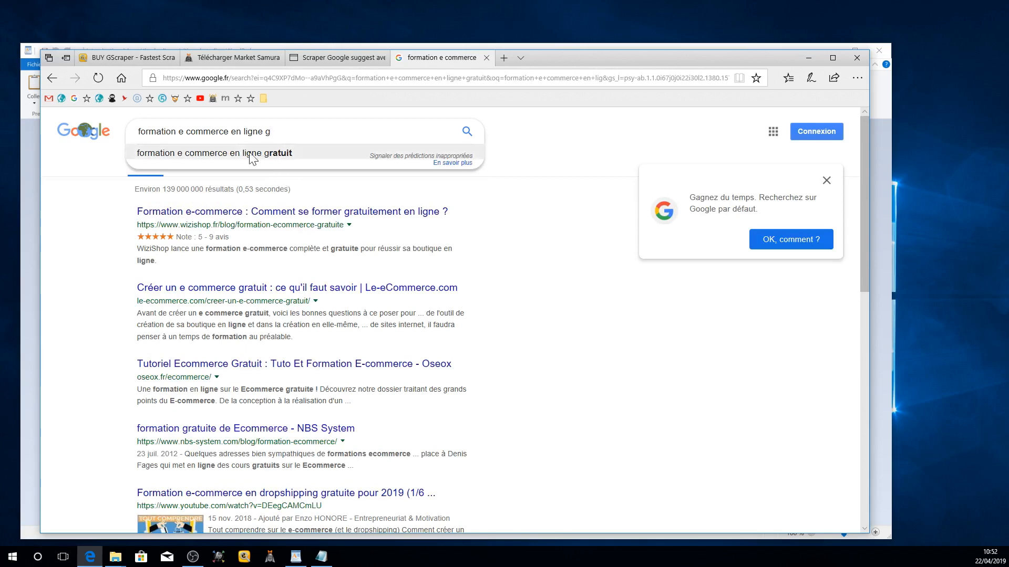
left_click(236, 156)
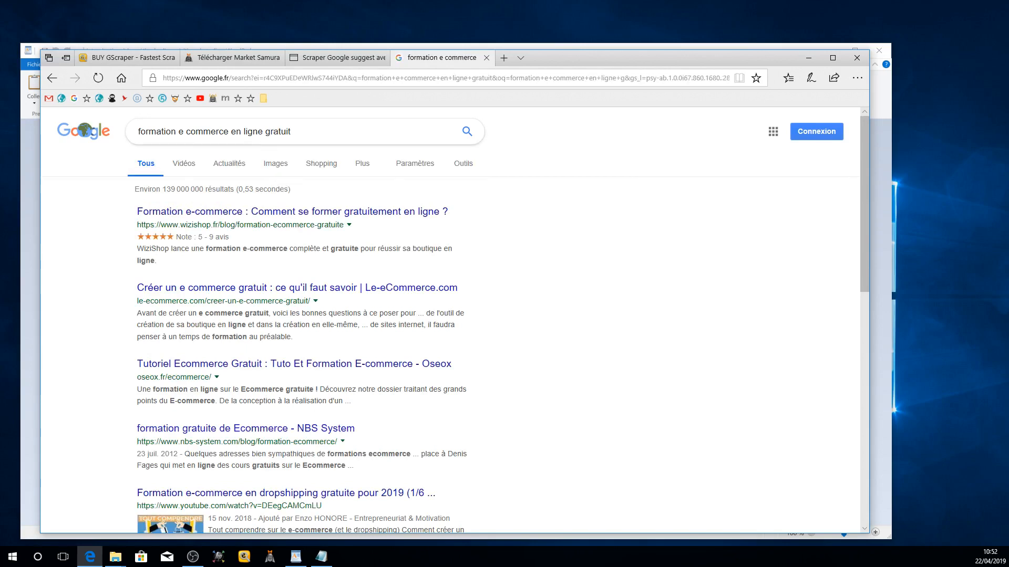
Step: Run the suggested searches "formation site e commerce" and "formation e commerce cci"
left_click(236, 132)
left_click(268, 183)
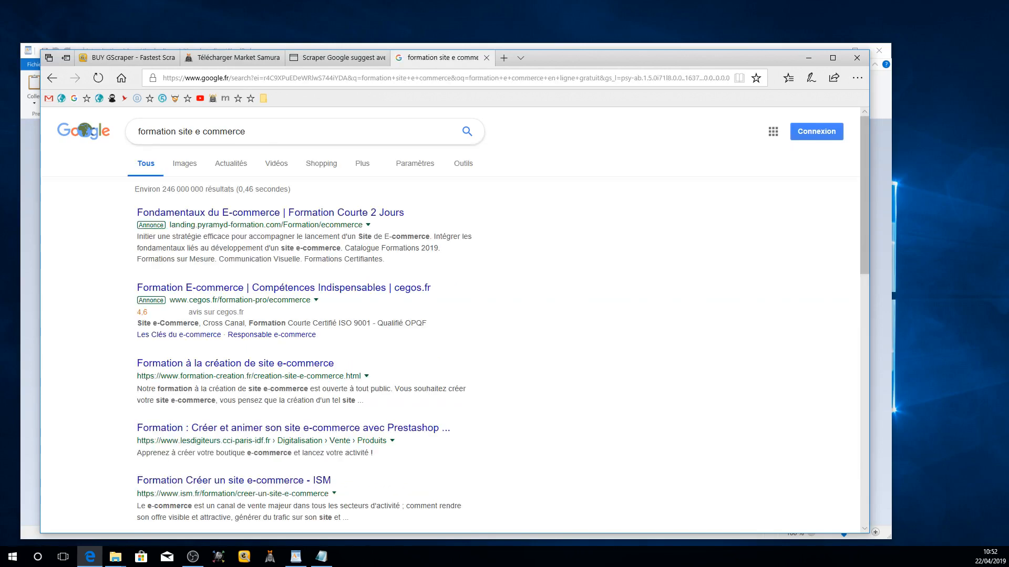
left_click(236, 131)
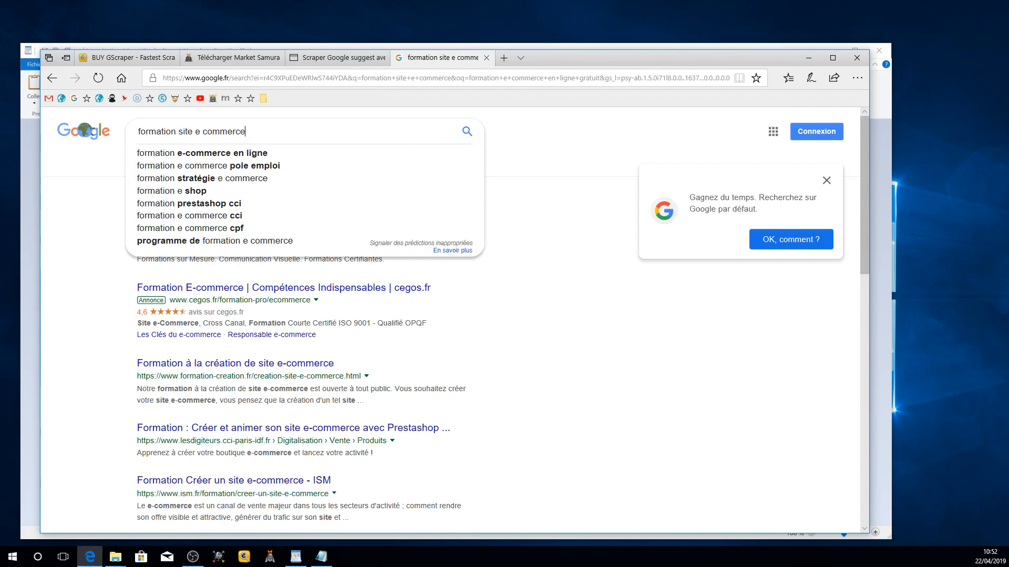
left_click(220, 220)
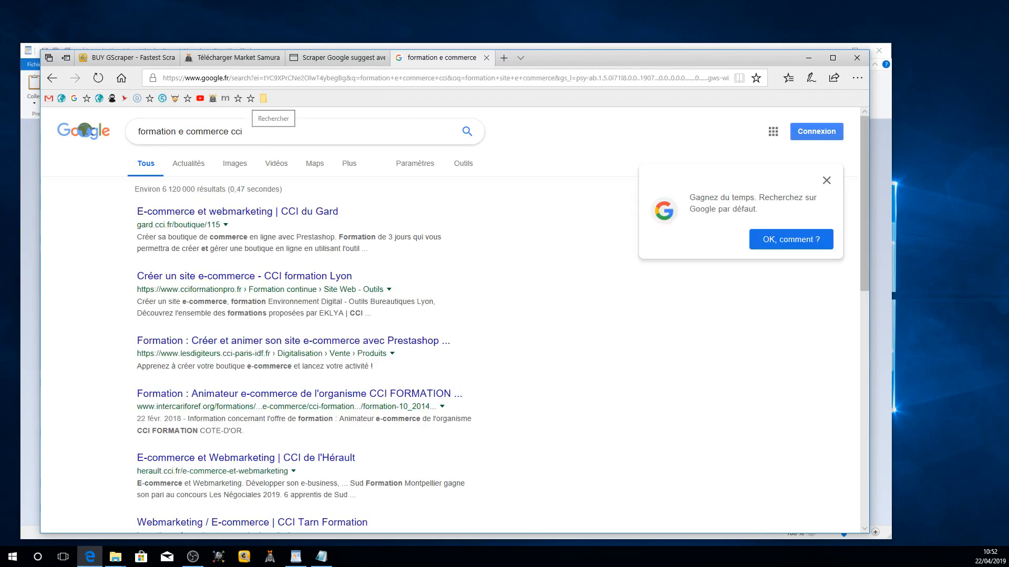
Step: Run the suggested searches "formation pour créer un site internet" and "formation creation site internet cpf"
left_click(247, 131)
left_click(229, 215)
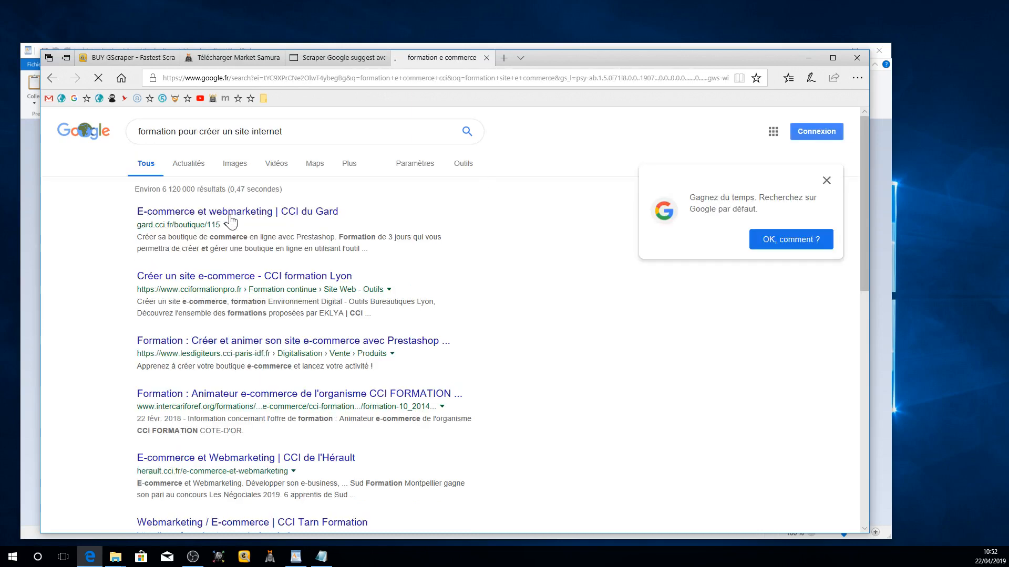
left_click(284, 131)
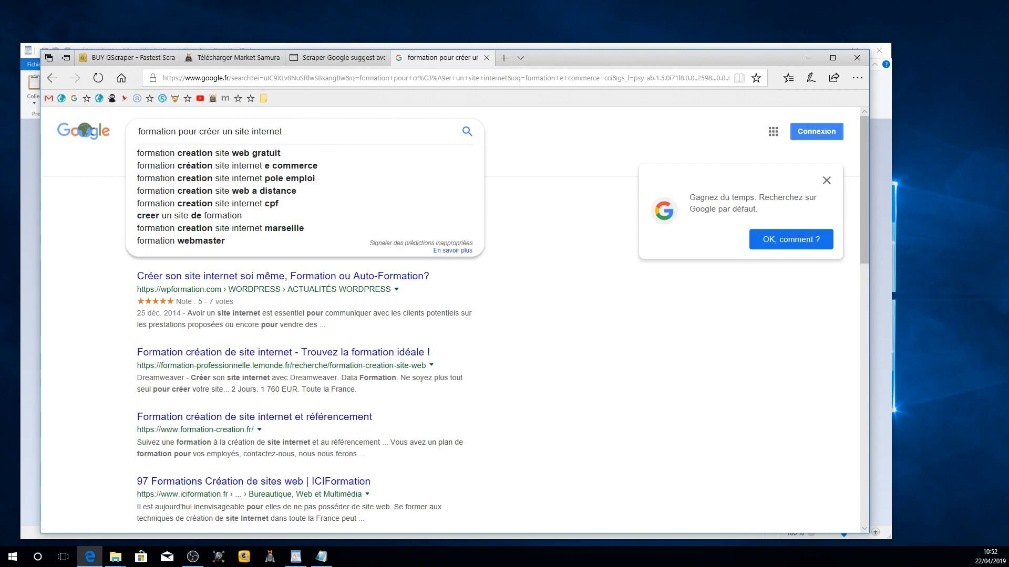
left_click(207, 203)
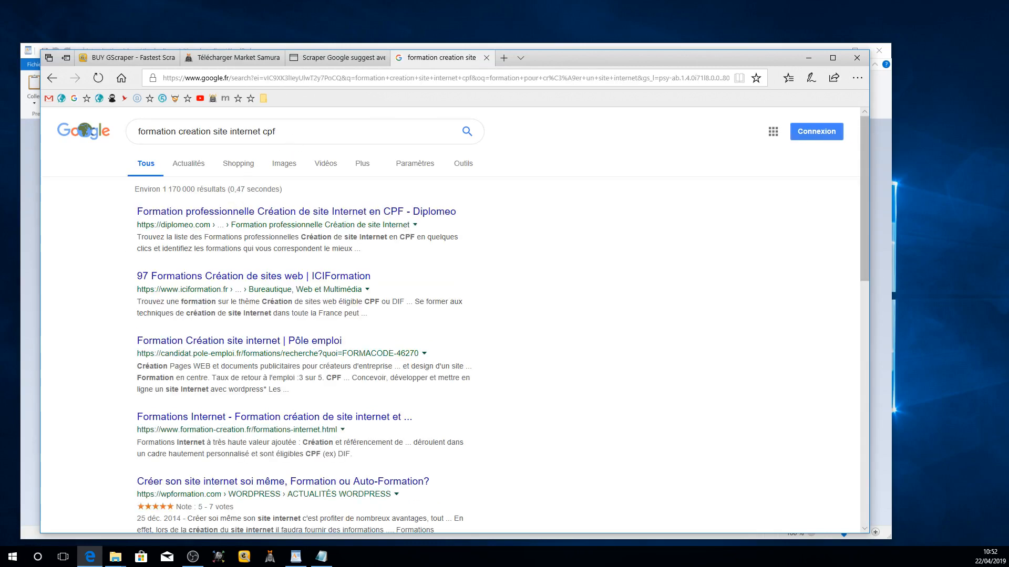
Step: Run the suggested searches "formation creation site internet pole emploi" and "formation webdesigner financée par pole emploi"
left_click(244, 185)
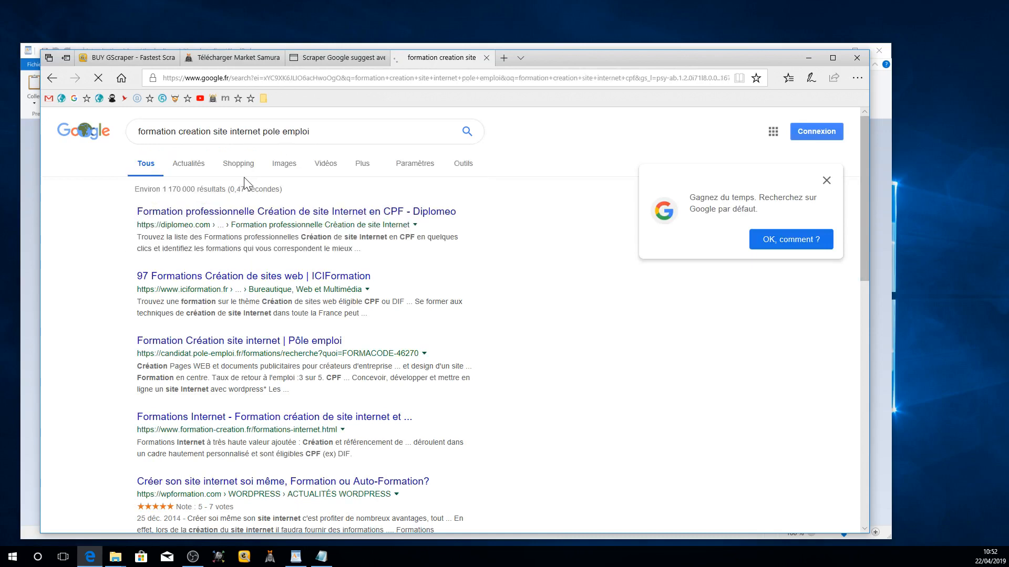
left_click(352, 130)
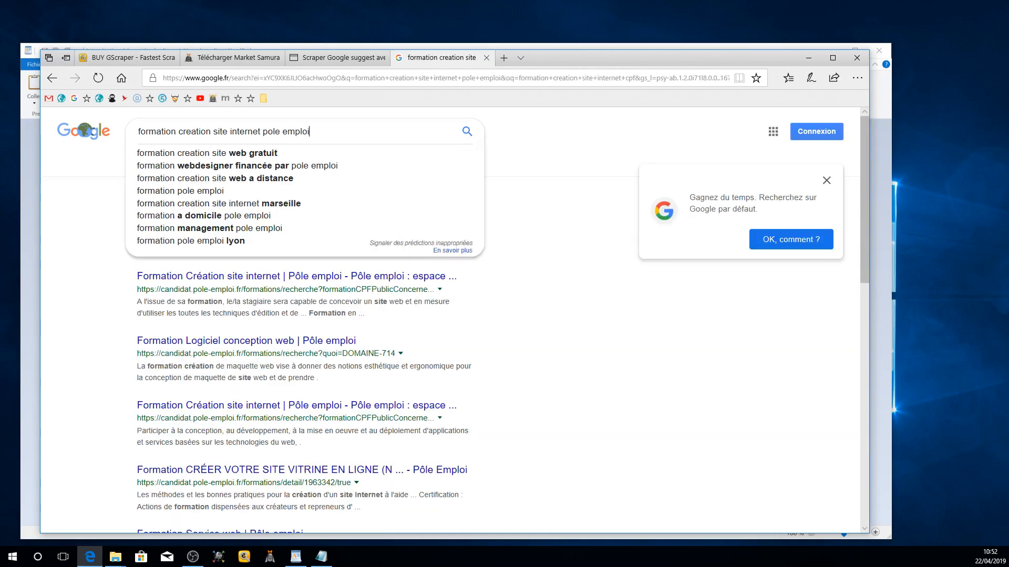
left_click(227, 167)
Step: Run the suggested searches "formation prise en charge pole emploi" and "pole emploi formation afpa"
left_click(342, 131)
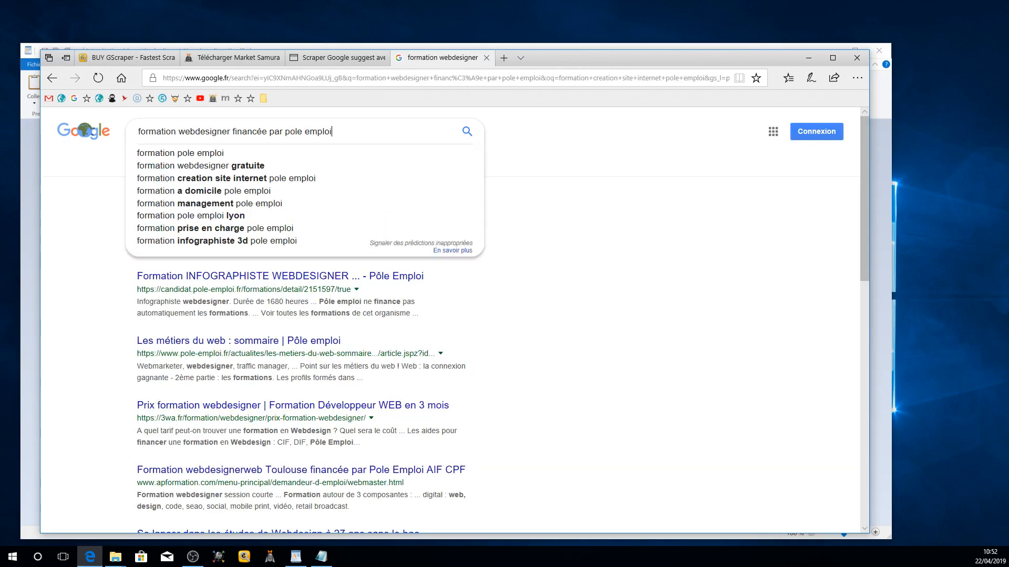
left_click(211, 228)
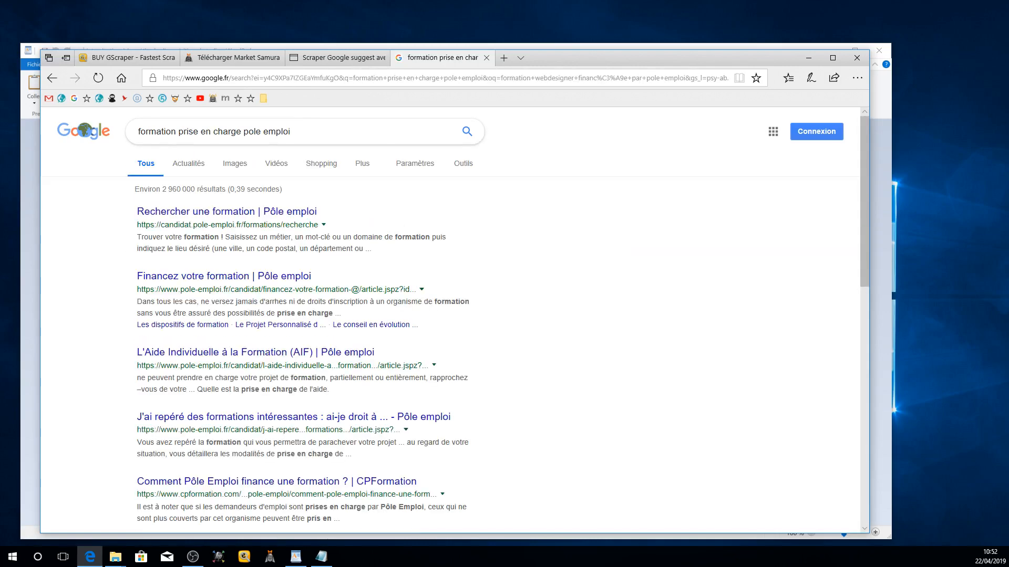
left_click(337, 131)
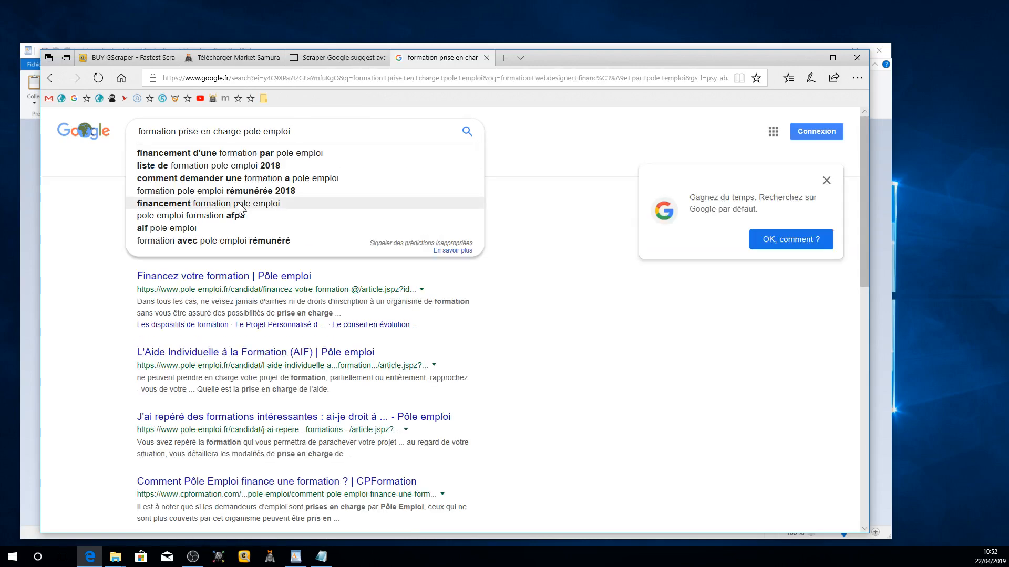
left_click(221, 221)
Step: Run the suggested searches "afpa formation social" and "afpa formation rémunérée", and display the latter's related suggestions
left_click(284, 132)
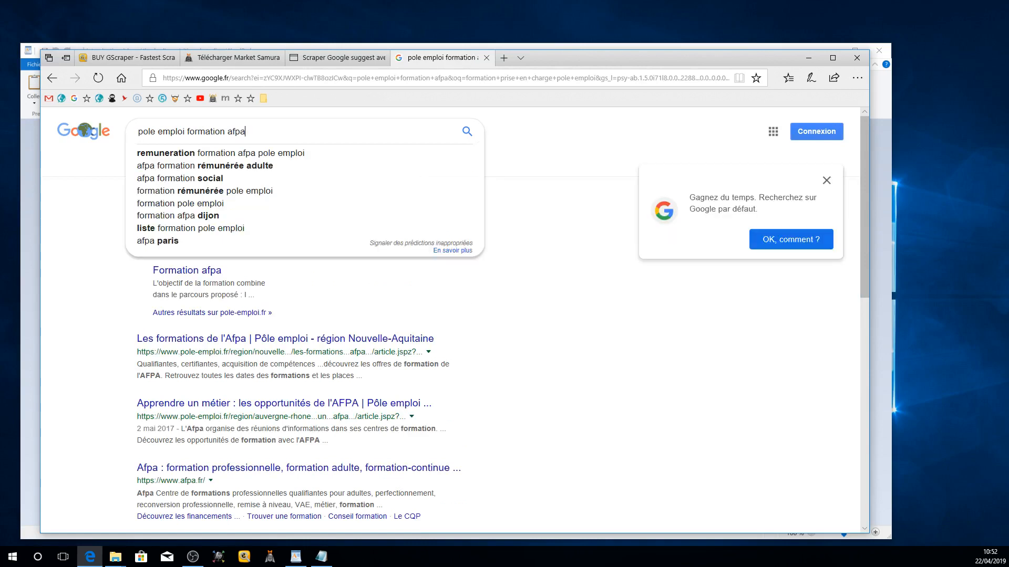
left_click(213, 177)
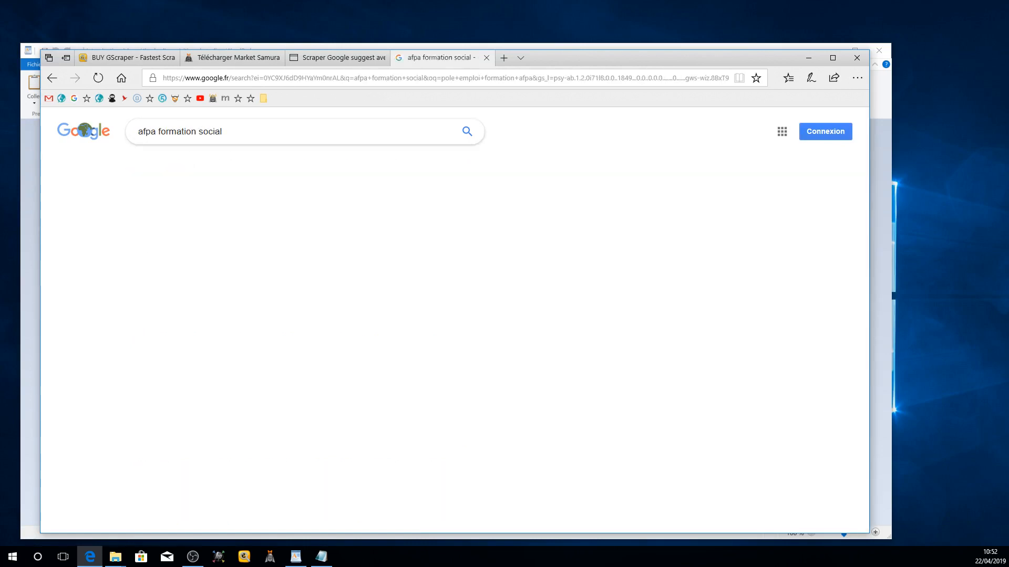
left_click(220, 133)
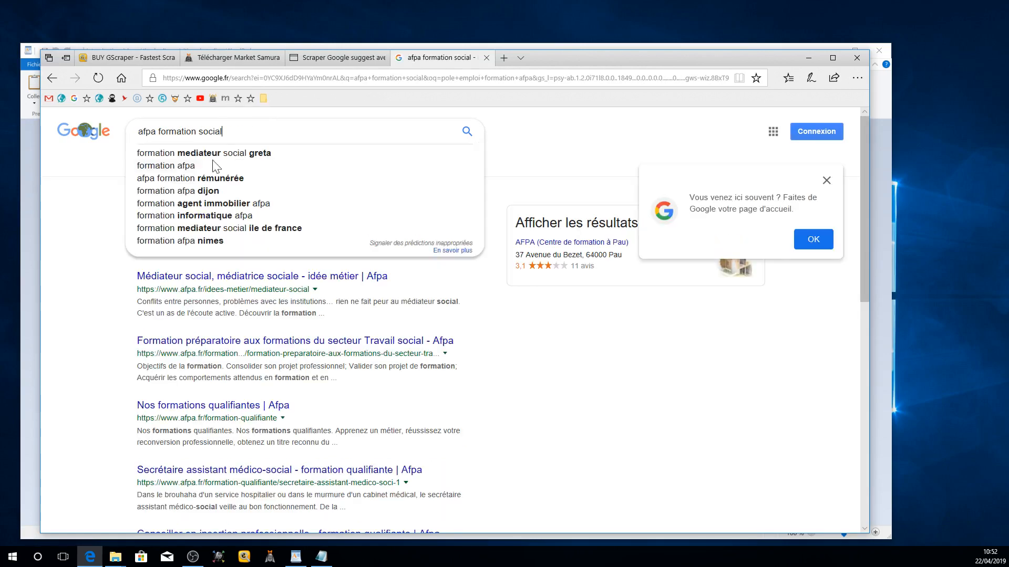
left_click(185, 178)
left_click(243, 132)
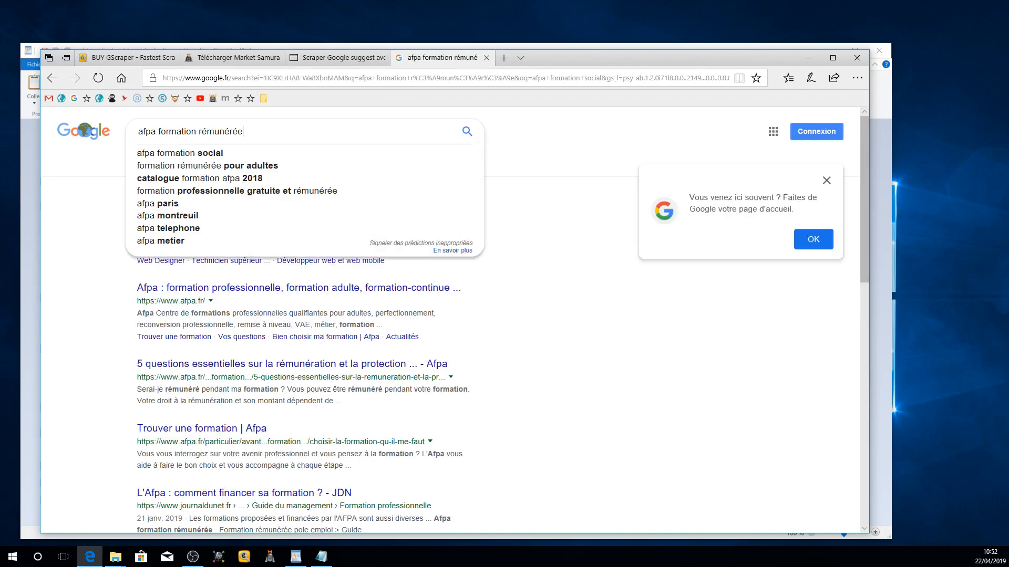
Step: Run the suggested searches "afpa telephone", "afpa contact mail" and "afpa contact téléphone"
left_click(200, 229)
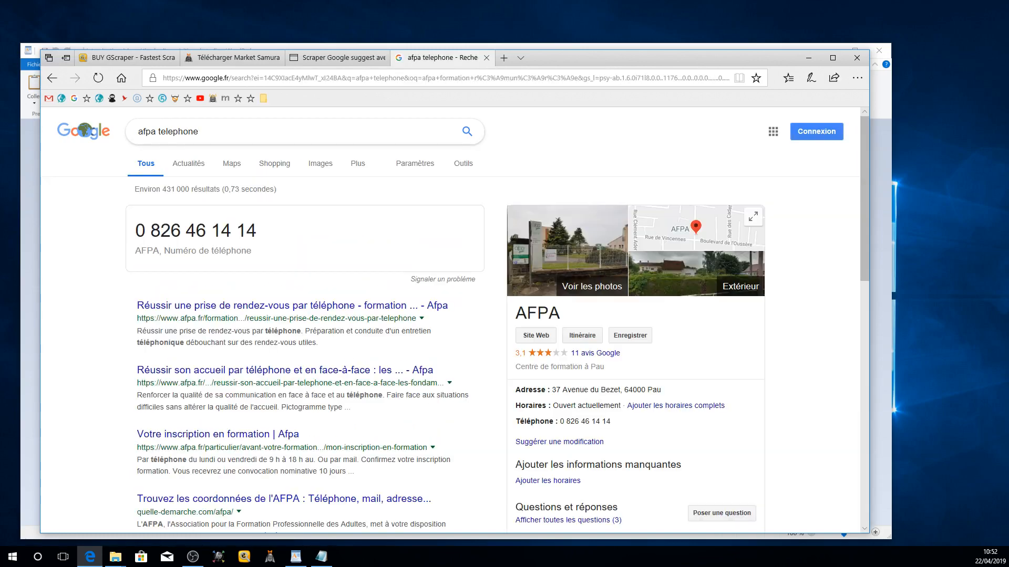
left_click(220, 133)
left_click(202, 191)
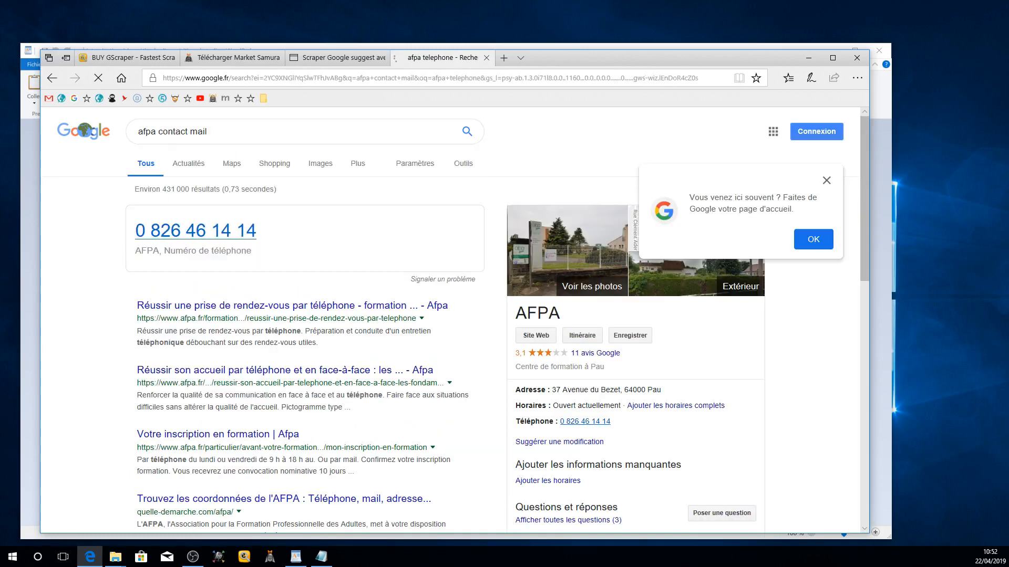
left_click(216, 132)
left_click(200, 166)
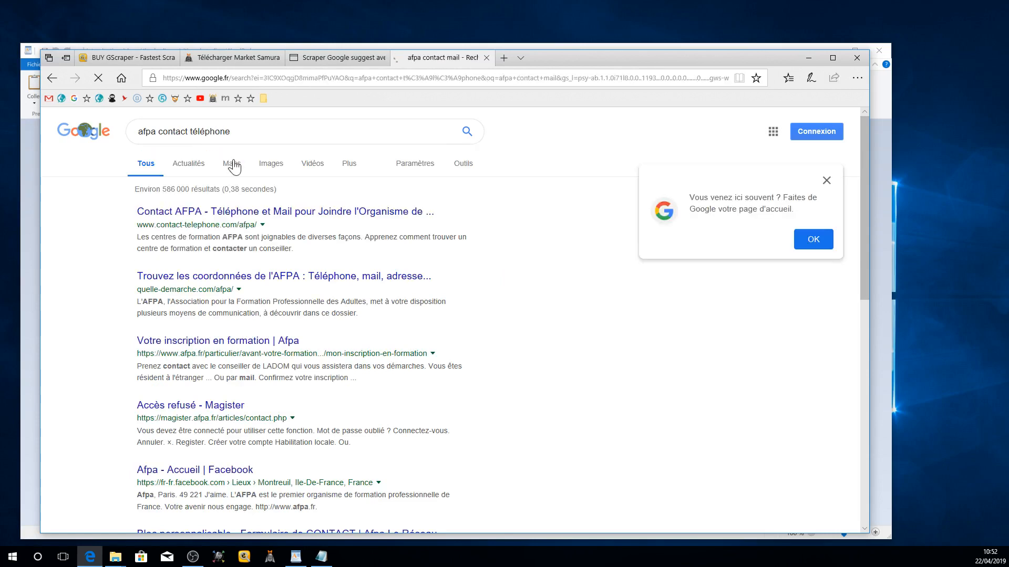
Step: Run the suggested searches "afpa formation rémunérée" and "afpa montreuil"
left_click(220, 132)
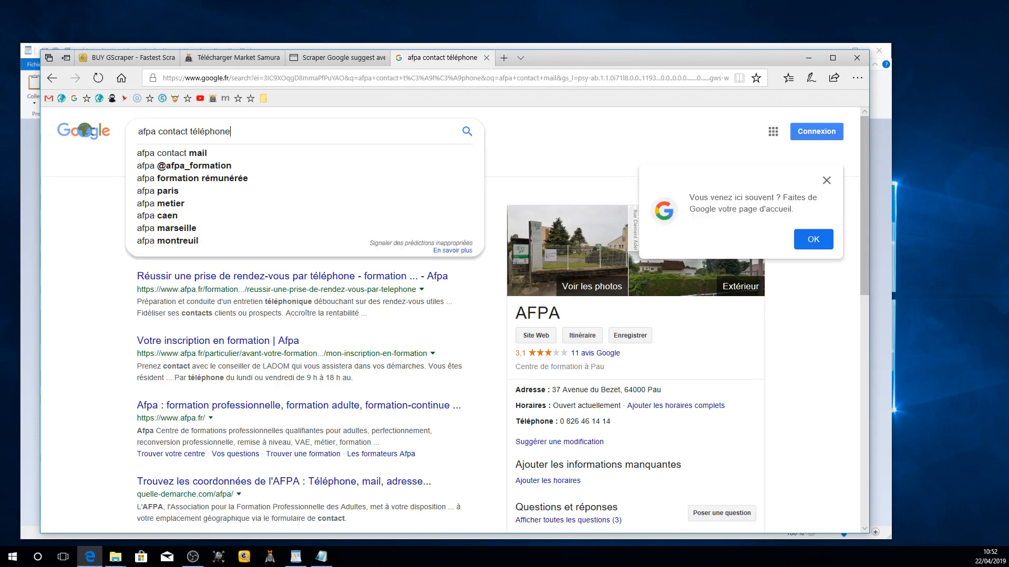
left_click(231, 180)
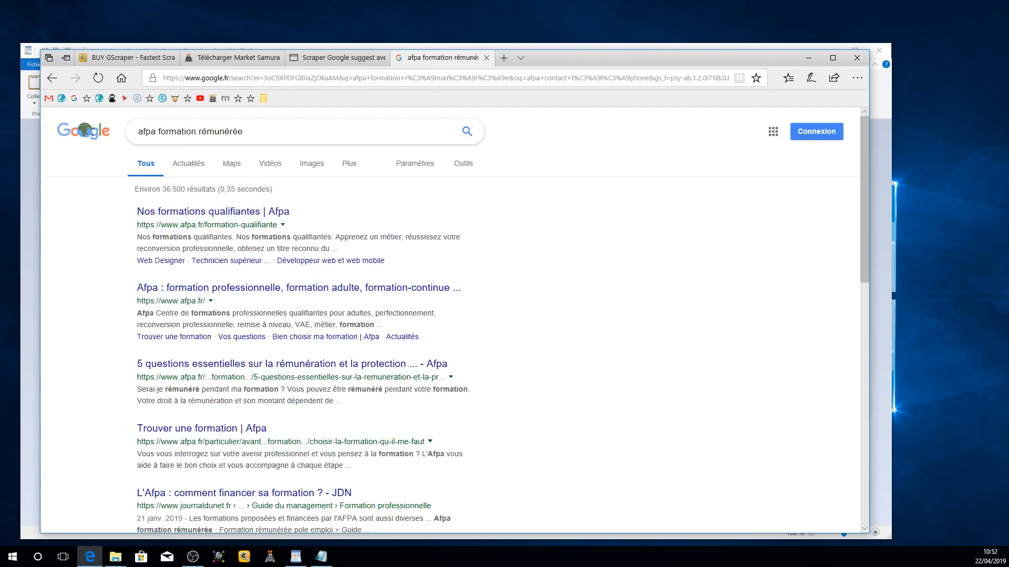
left_click(221, 132)
left_click(213, 220)
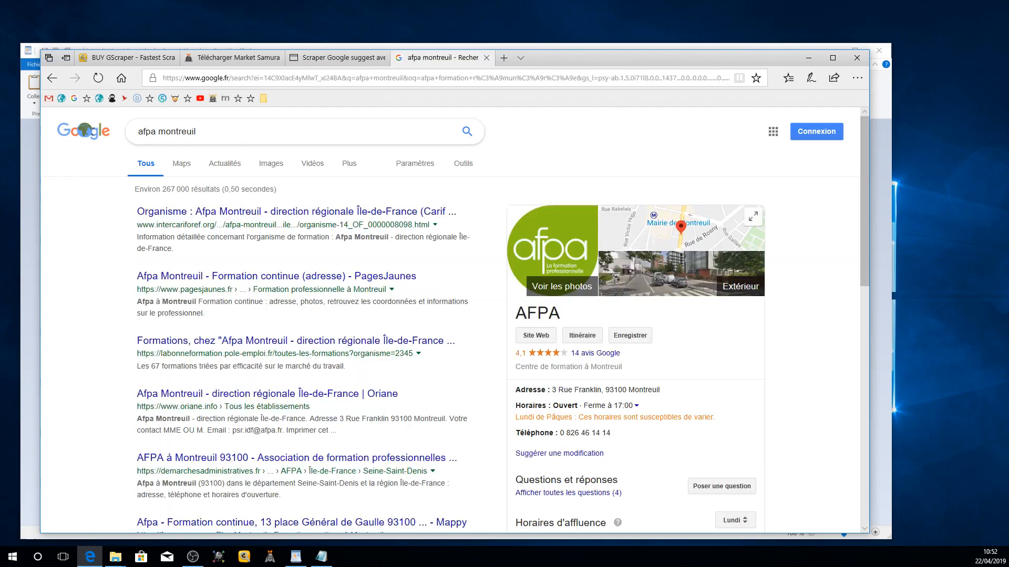
Step: Run the suggested search for AFPA Montreuil's street address, followed by the suggestion "afpa montreuil telephone"
left_click(221, 132)
left_click(223, 179)
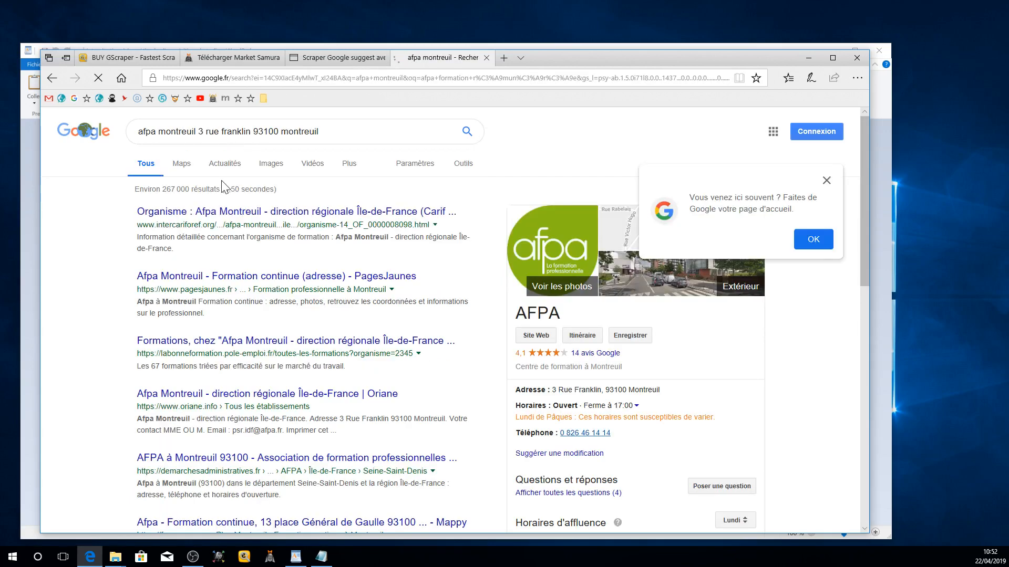
left_click(221, 131)
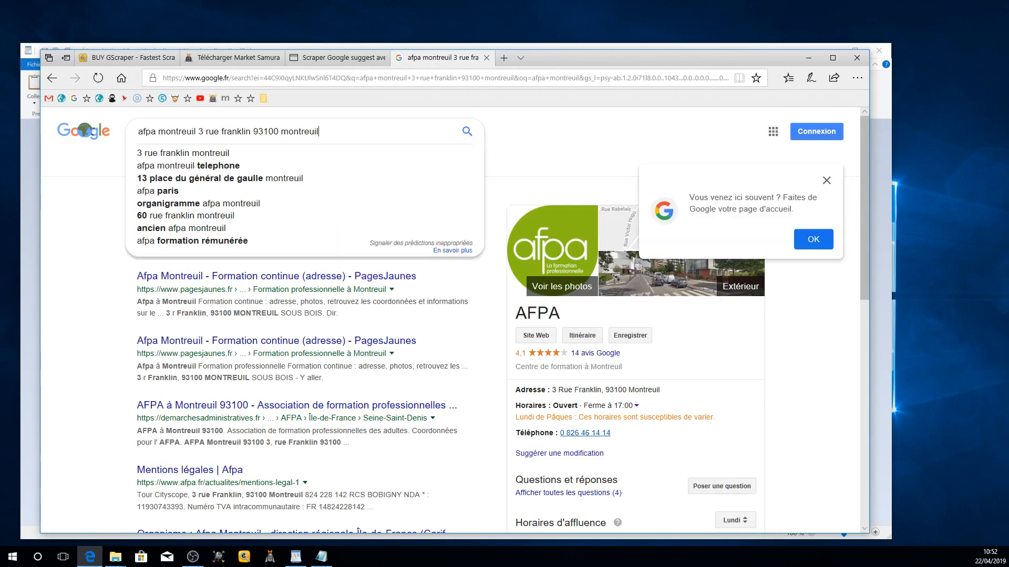
left_click(198, 166)
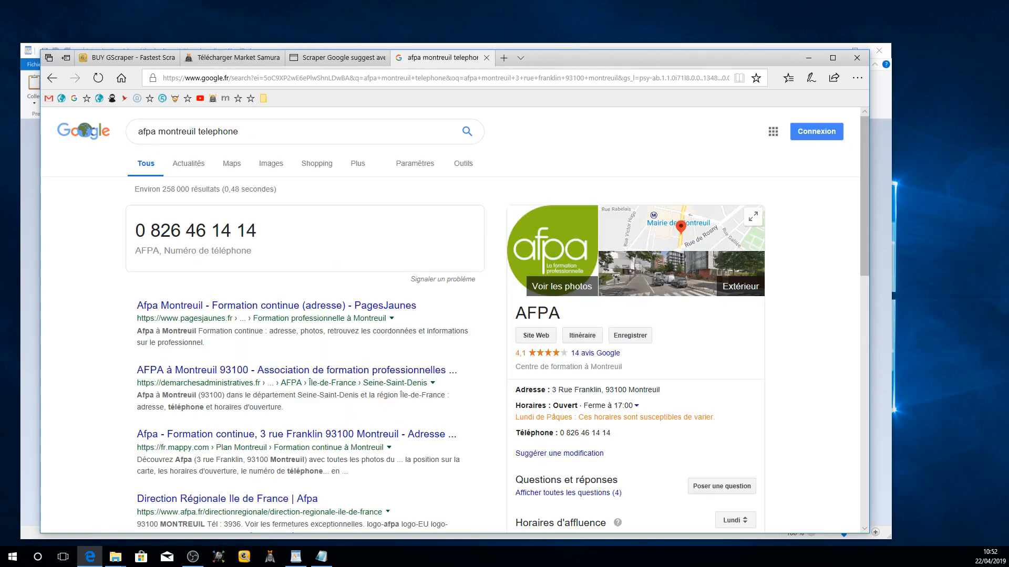
Step: Run the suggested searches "ancien afpa montreuil" and "foyer bara"
left_click(239, 132)
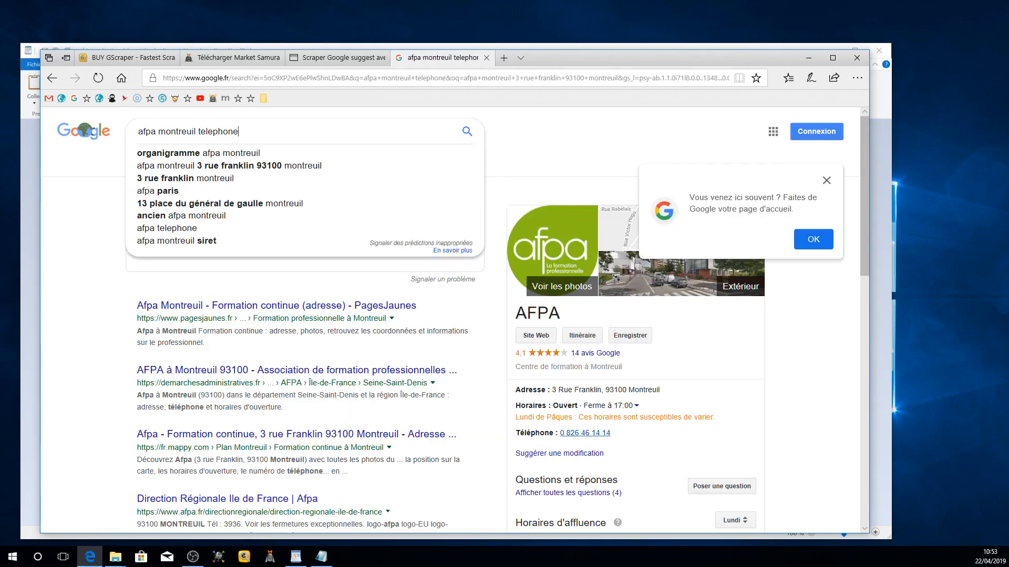
left_click(220, 216)
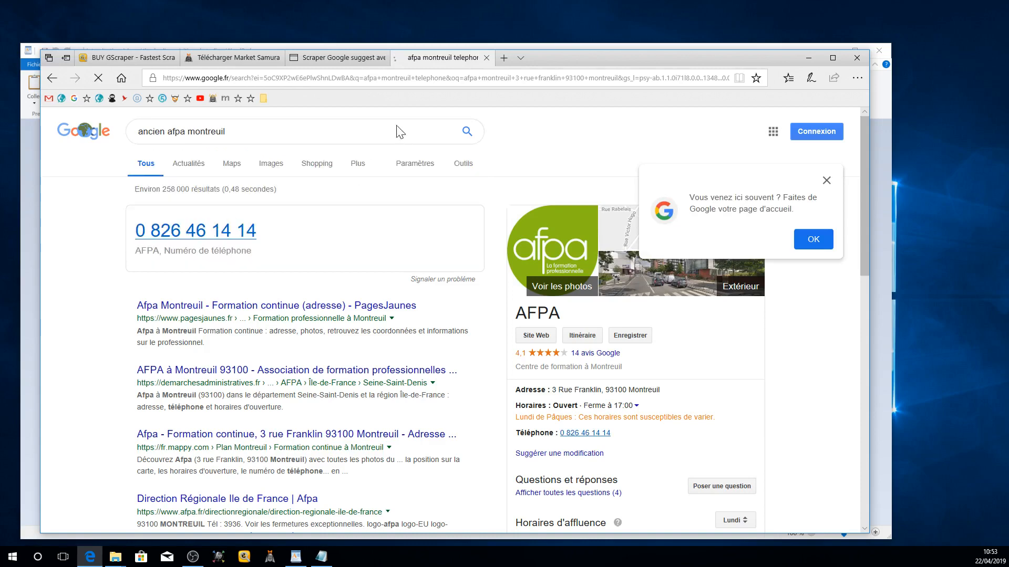
left_click(231, 132)
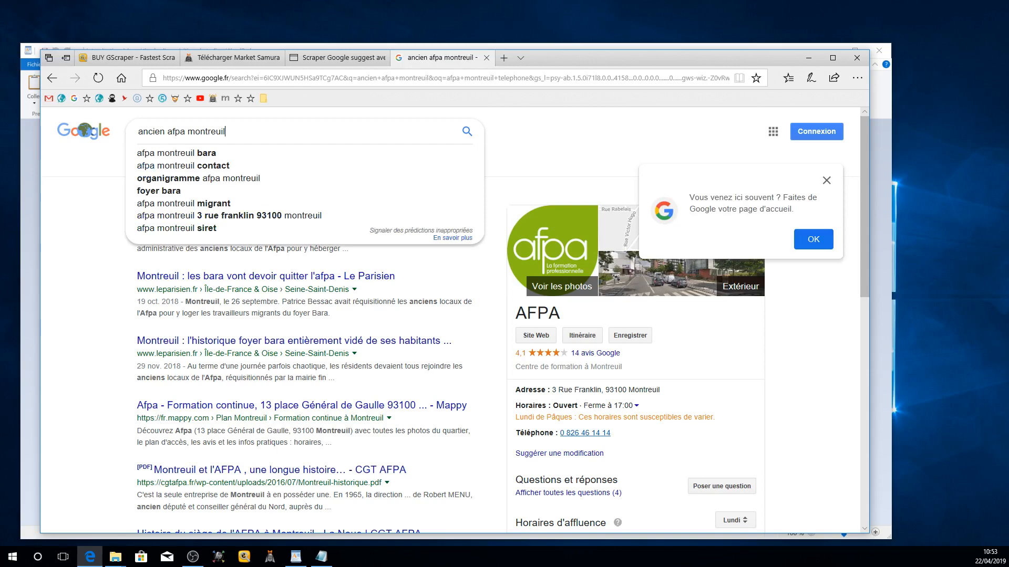
left_click(222, 190)
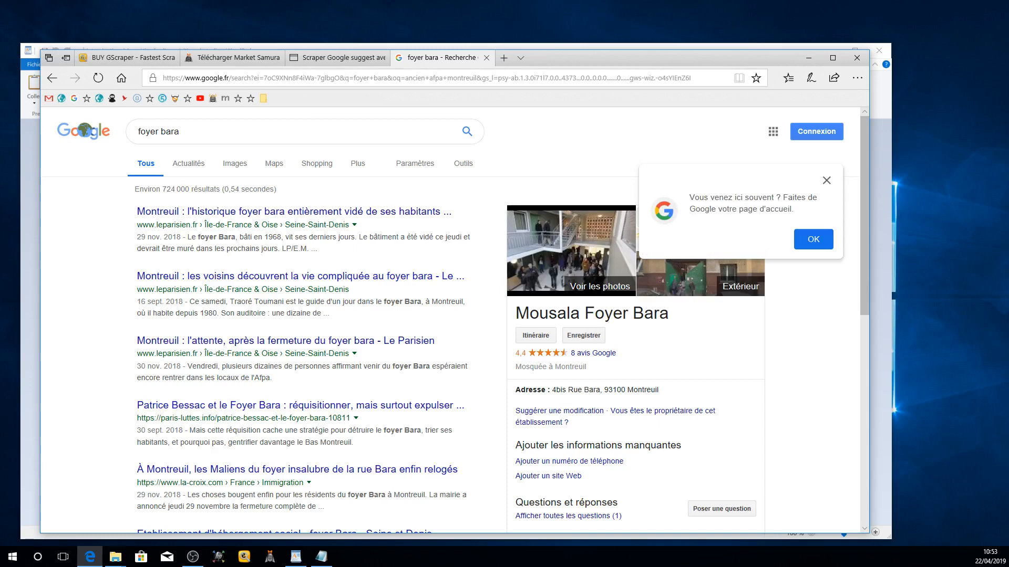
Step: Switch to GScraper, examine the maximum threads count in its options, and return to the scrape settings
left_click(143, 55)
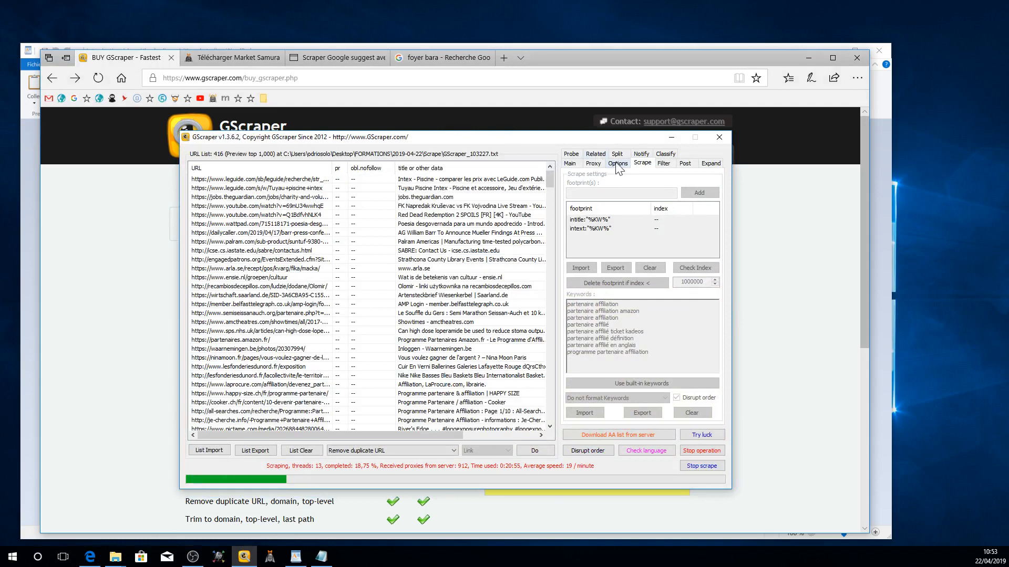
left_click(618, 163)
double_click(685, 350)
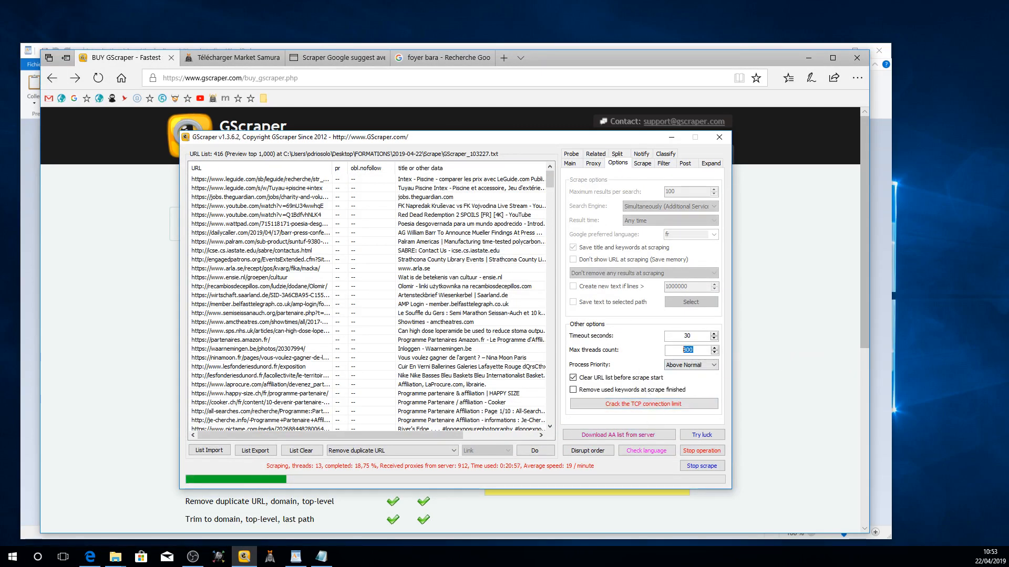
double_click(687, 350)
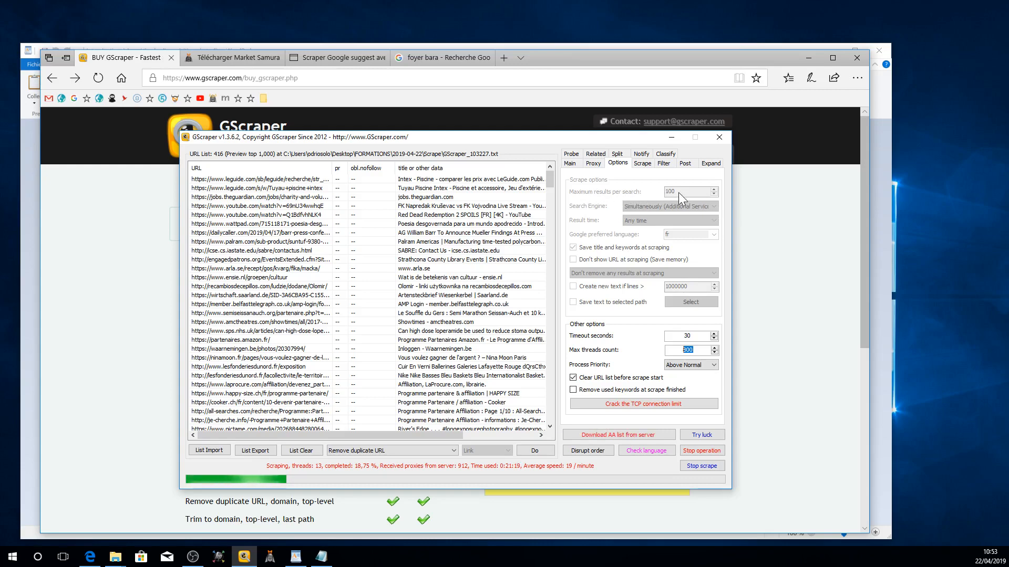
left_click(644, 164)
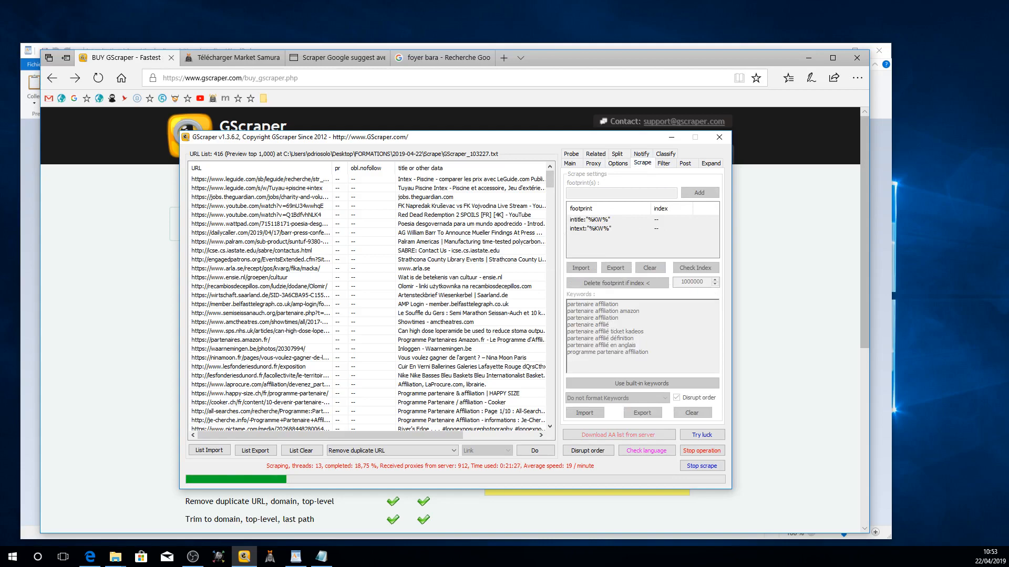
Step: Bring up the Footprints notes in Notepad, centre the window over GScraper, and highlight the heading "SPOTS à BACKLINKS"
left_click(322, 556)
left_click_drag(193, 85, 327, 157)
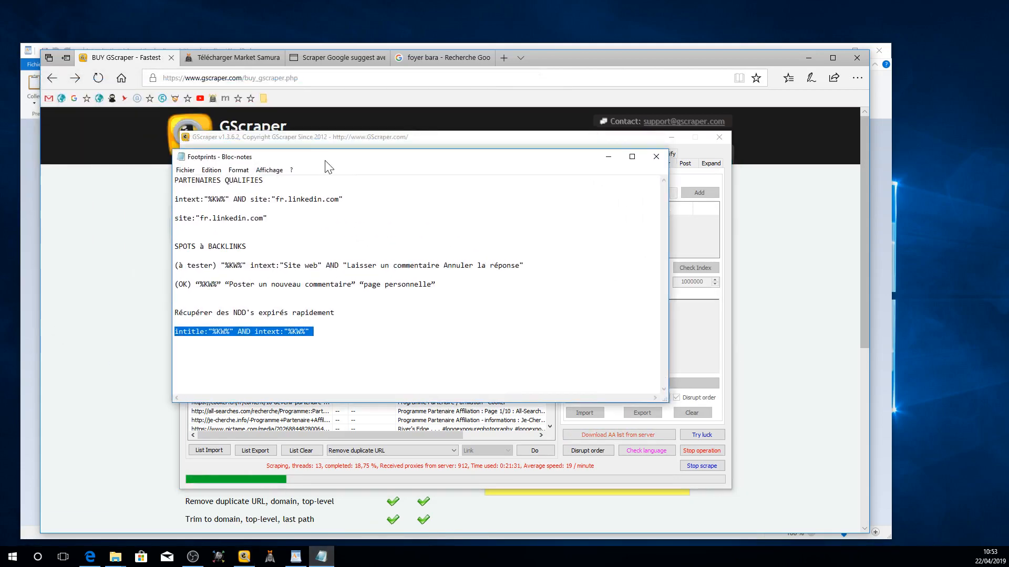
left_click_drag(314, 332, 183, 180)
left_click(189, 237)
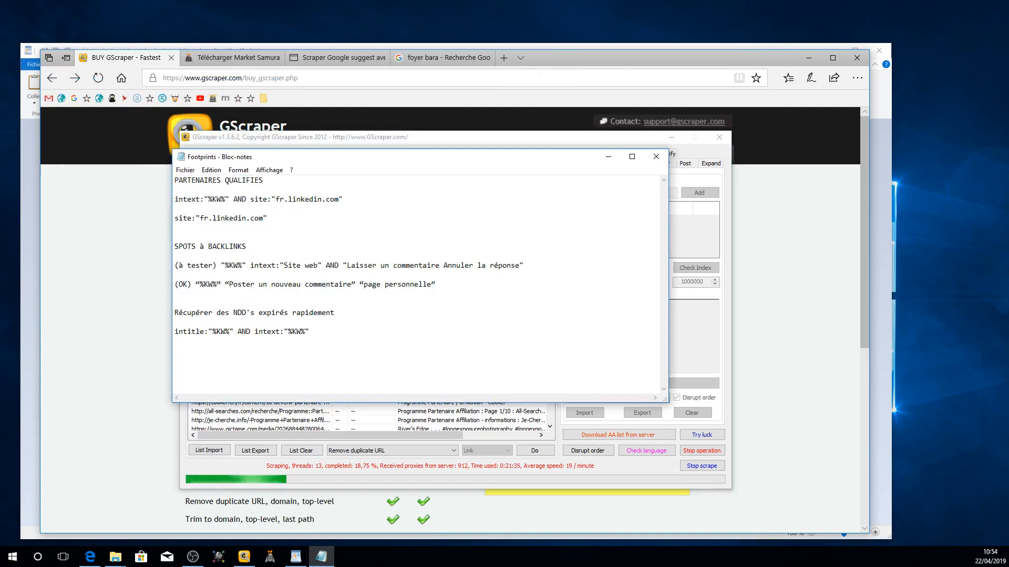
mouse_move(187, 246)
left_mouse_down()
mouse_move(247, 247)
mouse_move(174, 246)
left_mouse_up()
left_click(241, 247)
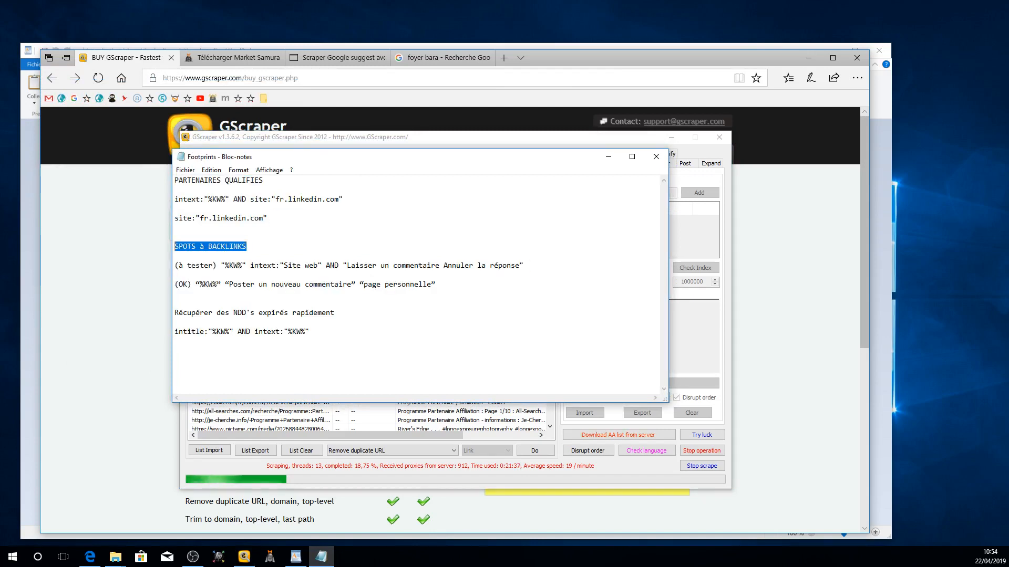
Step: Highlight the heading "PARTENAIRES QUALIFIES" in the Footprints notes
left_click(263, 181)
left_click_drag(263, 181, 174, 180)
left_click(263, 181)
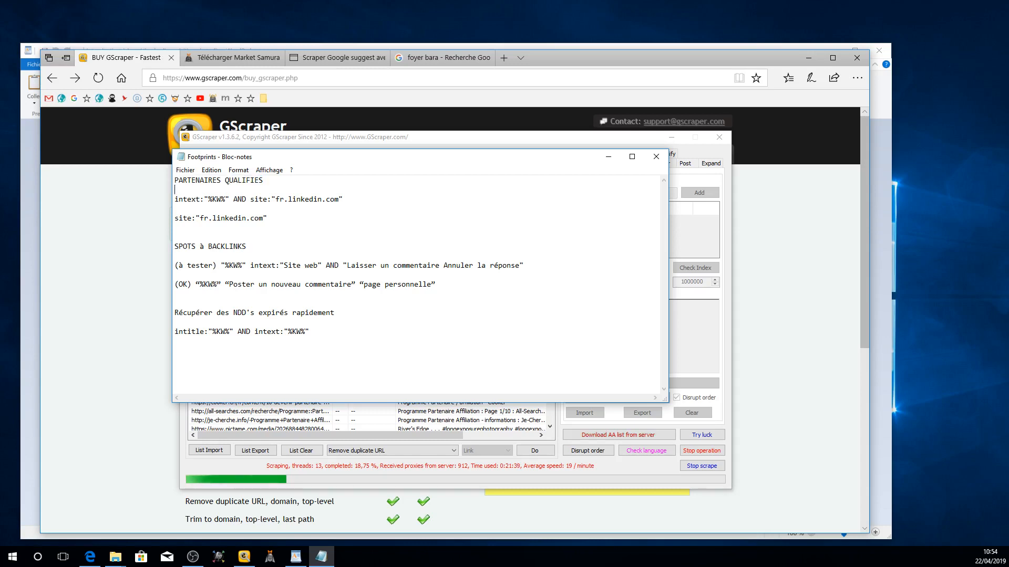
left_click_drag(262, 180, 180, 181)
left_click(251, 180)
left_click_drag(263, 180, 183, 180)
Step: Compare the two LinkedIn footprints in the notes, highlighting intext:"%KW%" AND site:"fr.linkedin.com" and site:"fr.linkedin.com"
left_click(267, 218)
left_click_drag(348, 199, 174, 199)
left_click(347, 199)
left_click_drag(268, 218, 174, 218)
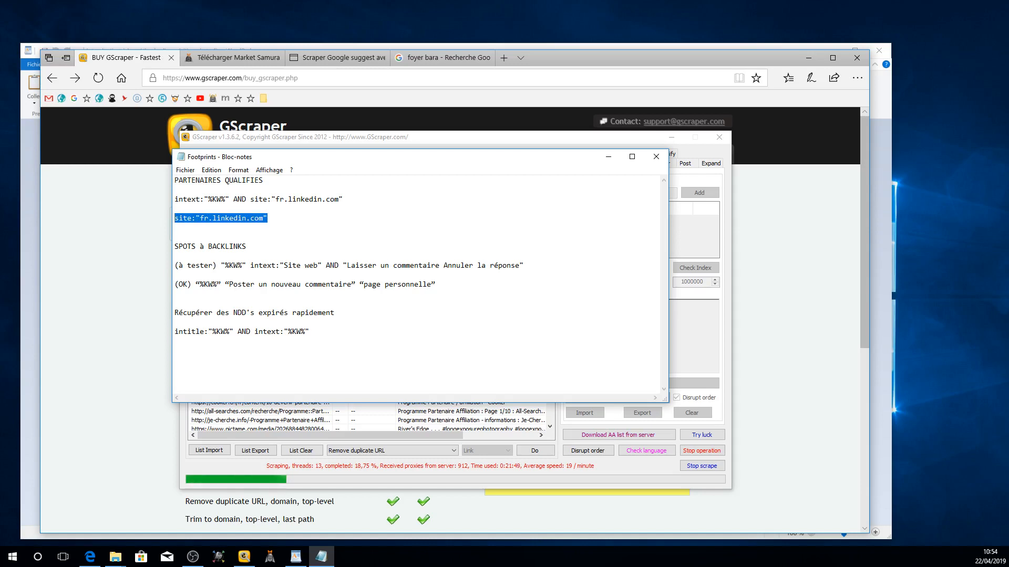
left_click(347, 199)
left_click_drag(346, 200, 168, 204)
left_click_drag(230, 199, 175, 200)
left_click_drag(268, 218, 174, 218)
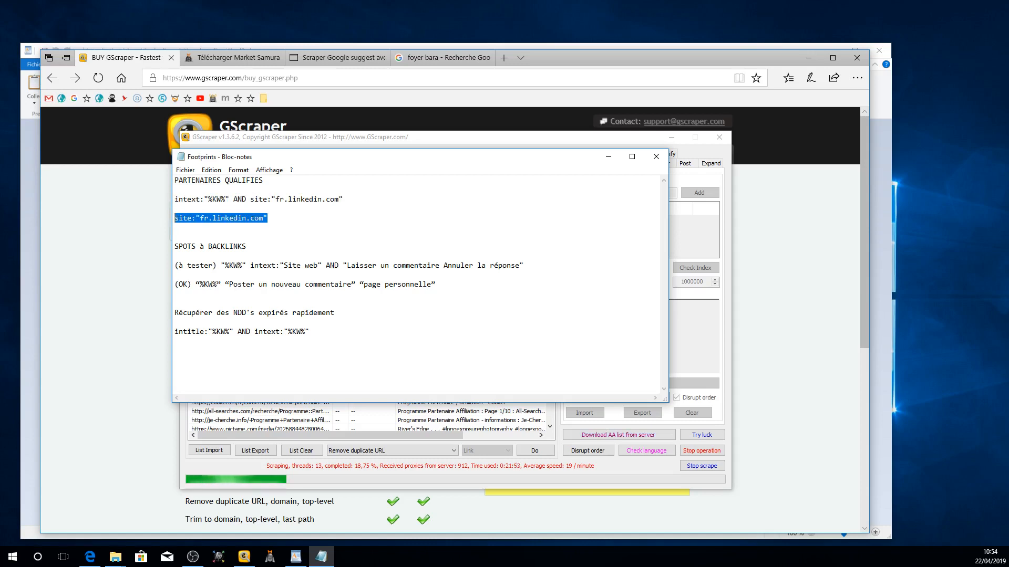
Step: Examine the parts of the first LinkedIn footprint, highlighting the whole line, intext:"%KW%" and the AND operator
left_click(216, 199)
left_click_drag(347, 200, 175, 199)
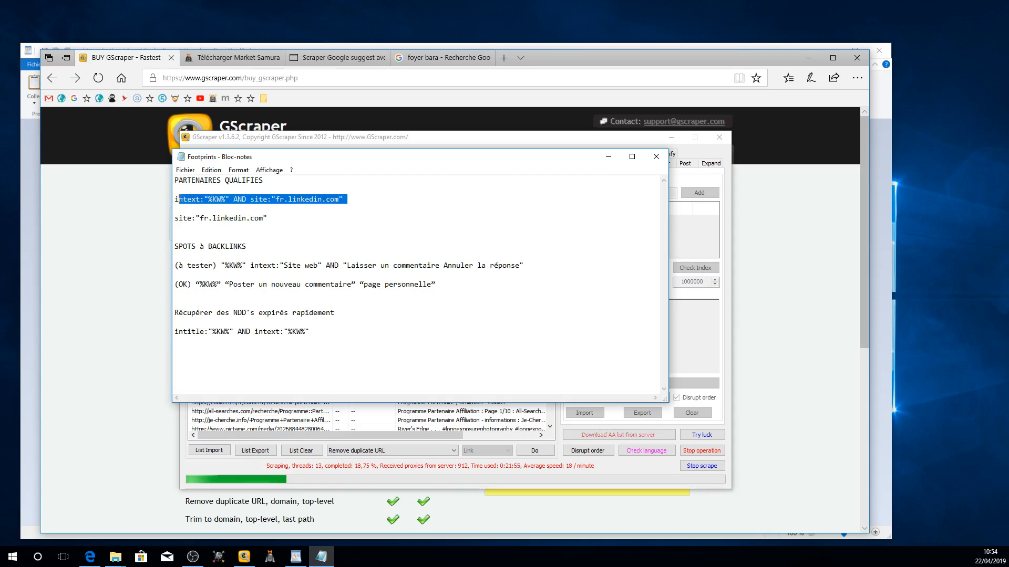
left_click(208, 199)
double_click(208, 199)
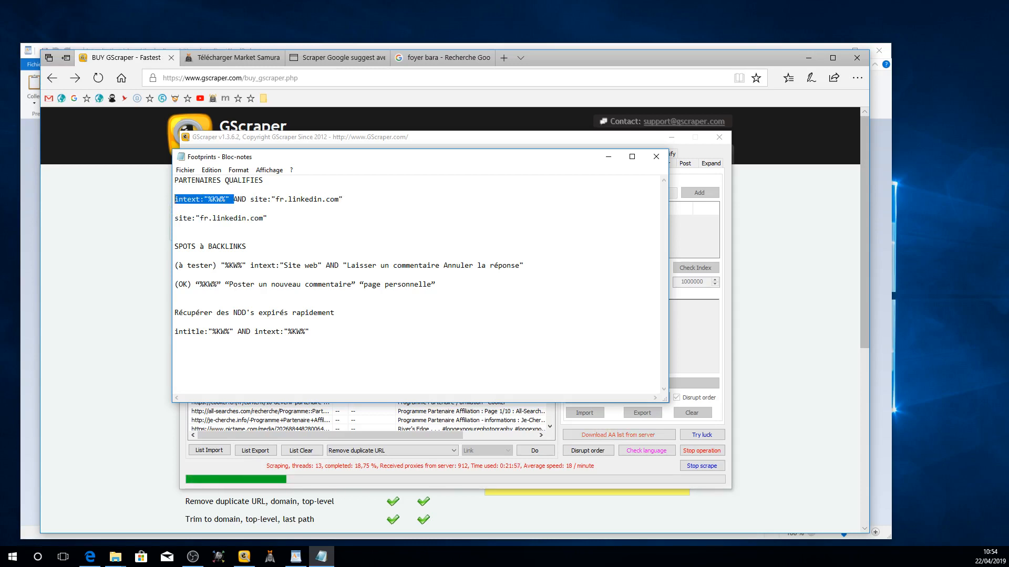
left_click_drag(246, 199, 229, 199)
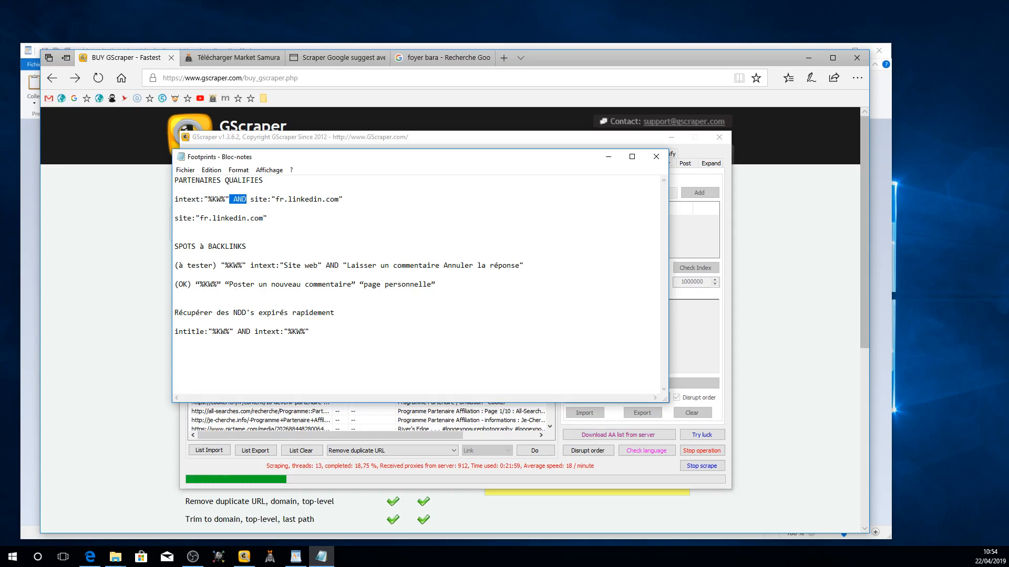
left_click_drag(346, 199, 179, 199)
left_click(175, 237)
left_click(179, 199)
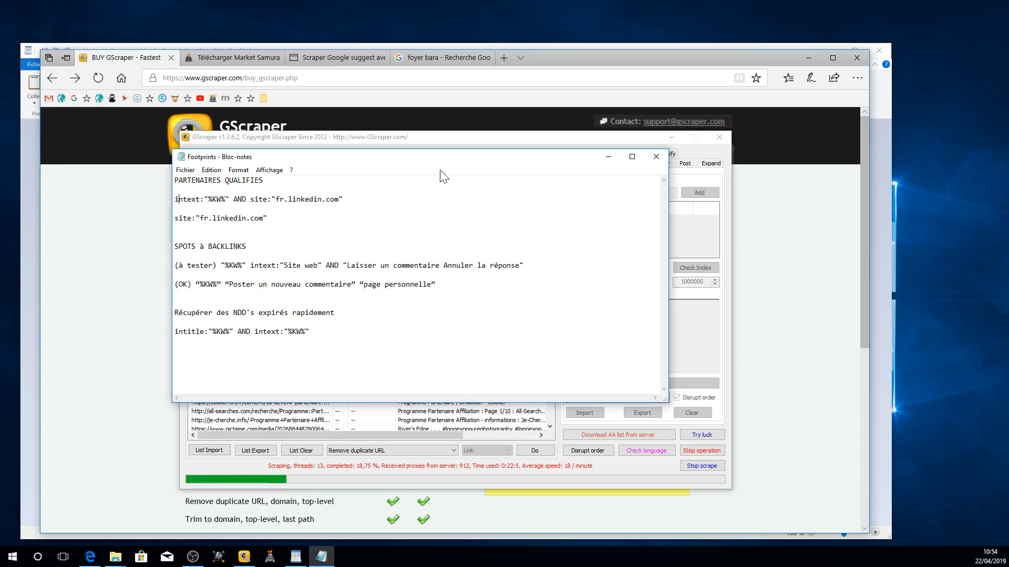
Step: Move the Footprints notes clear of GScraper's footprint list and highlight the site:"fr.linkedin.com" footprint
left_click_drag(447, 165, 318, 126)
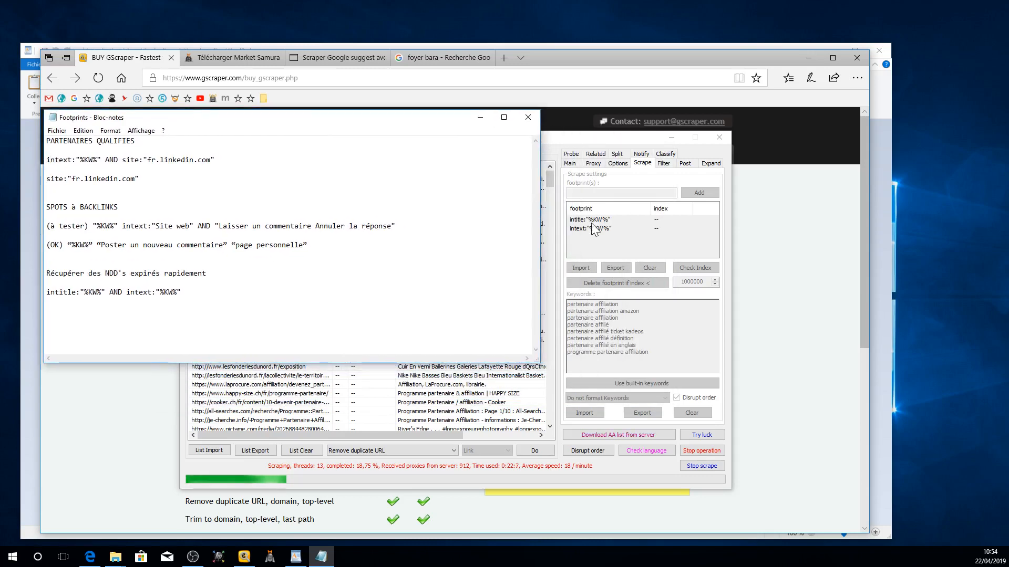
double_click(80, 179)
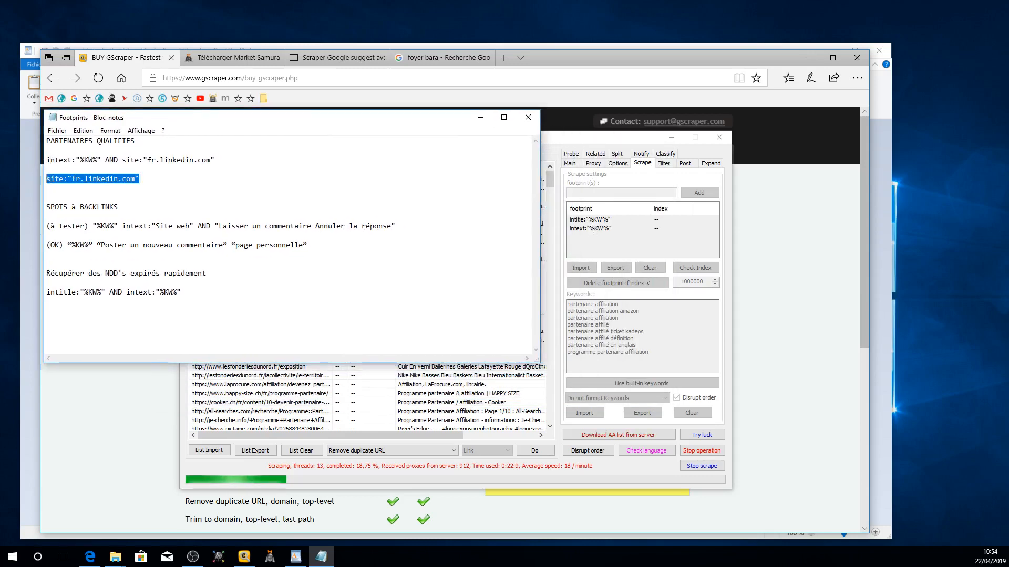
left_click(157, 179)
mouse_move(46, 159)
left_mouse_down()
mouse_move(93, 160)
mouse_move(51, 179)
left_mouse_up()
left_click(48, 188)
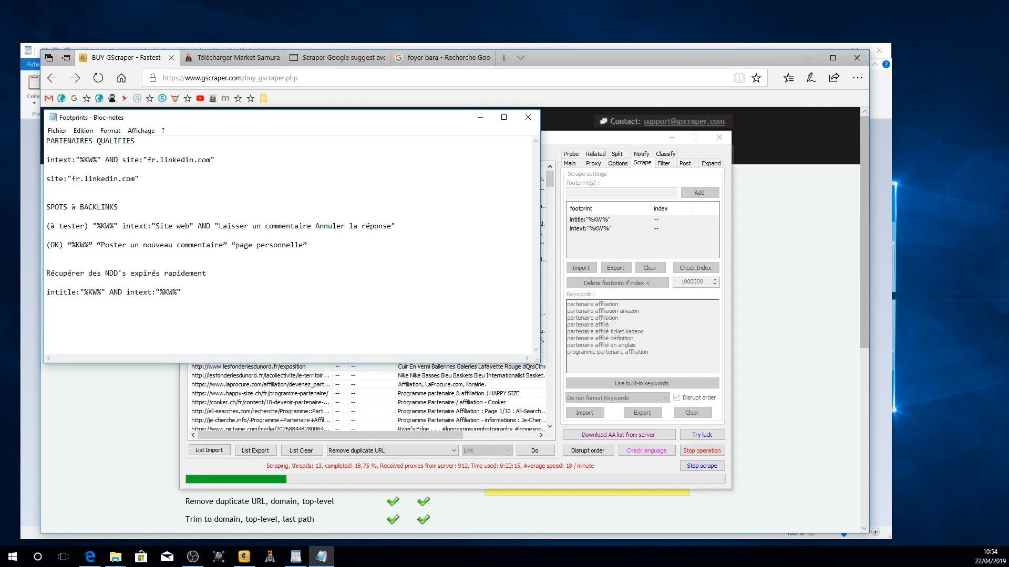
Step: Point out the "SPOTS à BACKLINKS" heading and the "(à tester)" comment footprint beneath it
left_click_drag(118, 207, 64, 207)
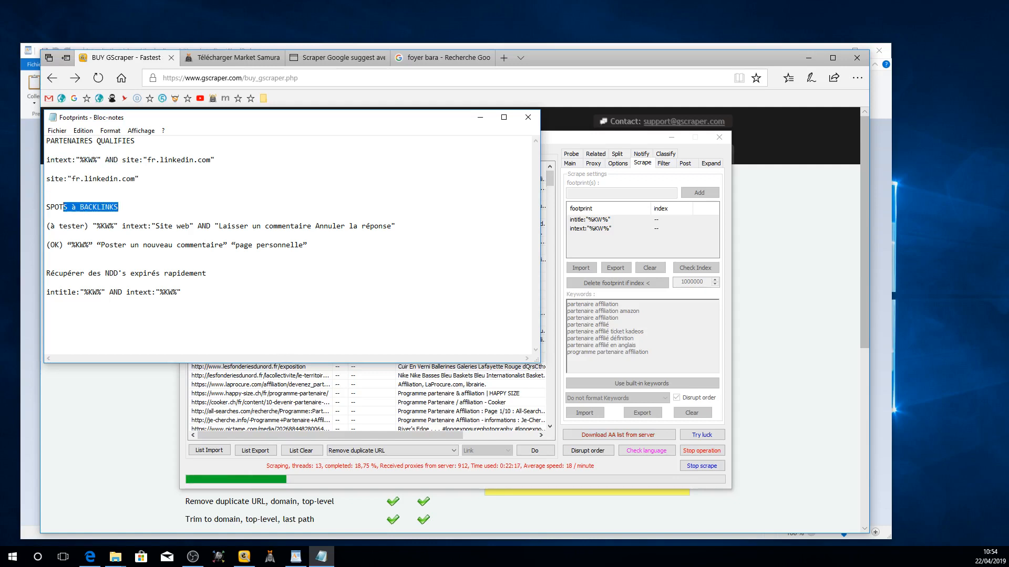
left_click(178, 226)
left_click_drag(379, 226, 190, 245)
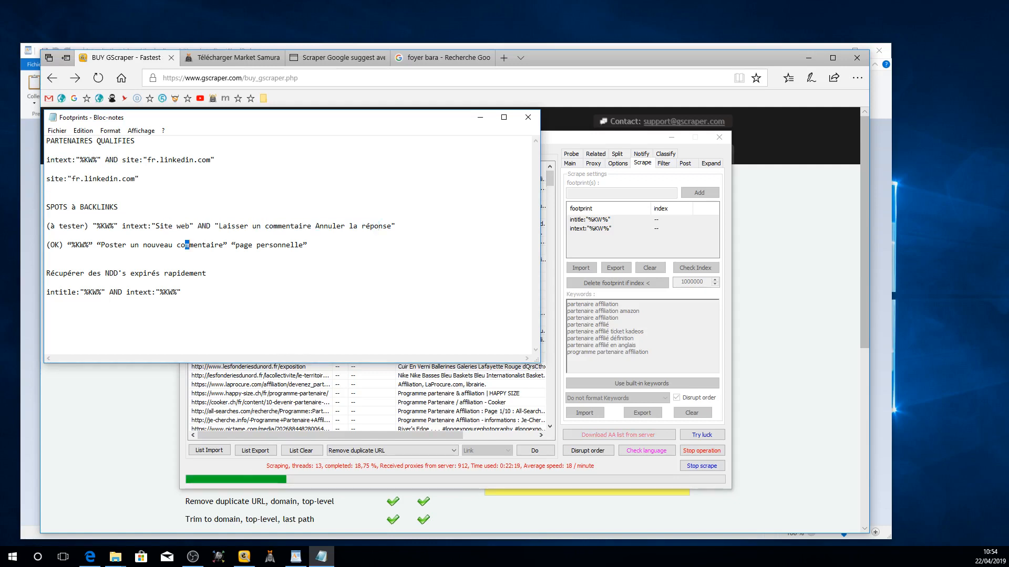
Step: Examine the "(OK)" backlink footprint, highlighting "Poster un nouveau commentaire" and the complete line
left_click_drag(303, 245, 47, 235)
left_click(161, 245)
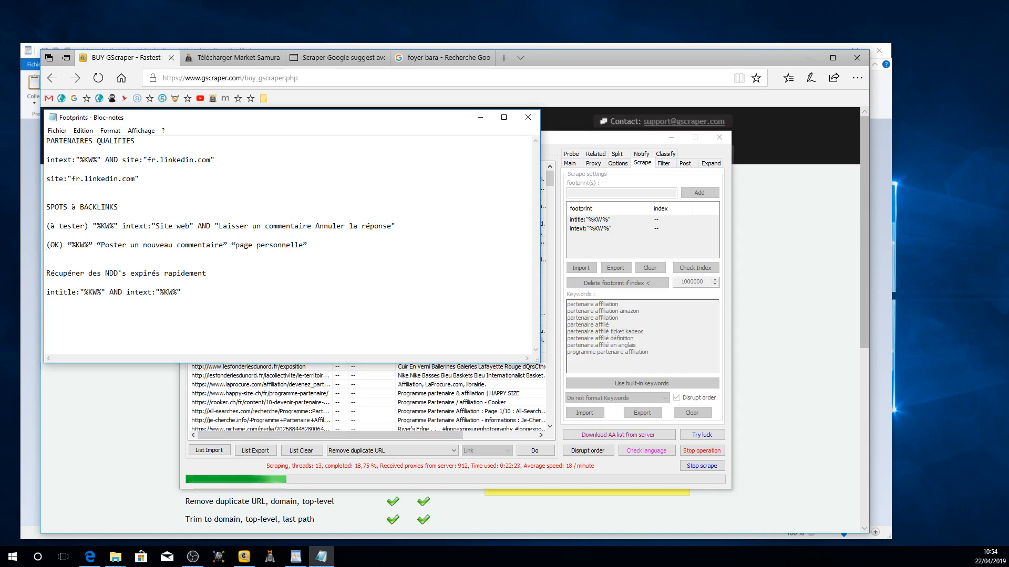
left_click_drag(219, 245, 122, 245)
left_click(240, 245)
left_click_drag(307, 245, 46, 245)
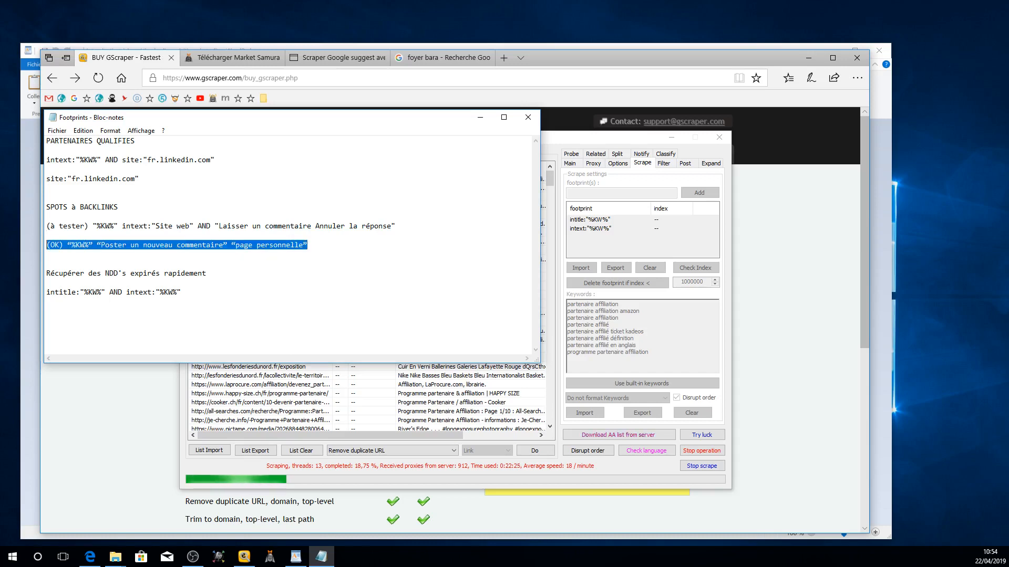
left_click(80, 244)
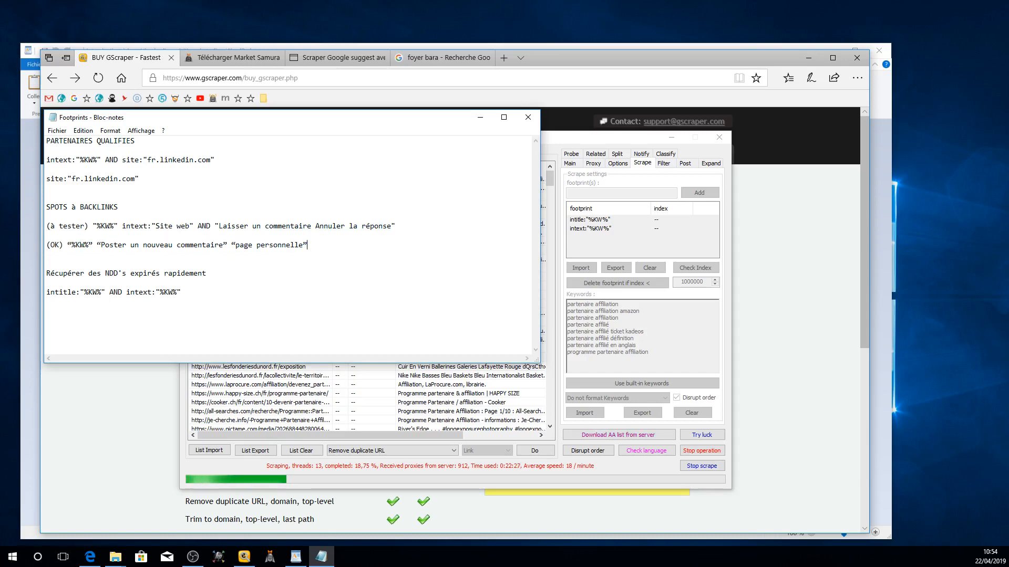
Step: Highlight the "(OK)" backlink footprint, then examine the "Récupérer des NDD's expirés rapidement" heading and its intitle/intext footprint
left_click_drag(307, 244, 35, 248)
left_click(143, 245)
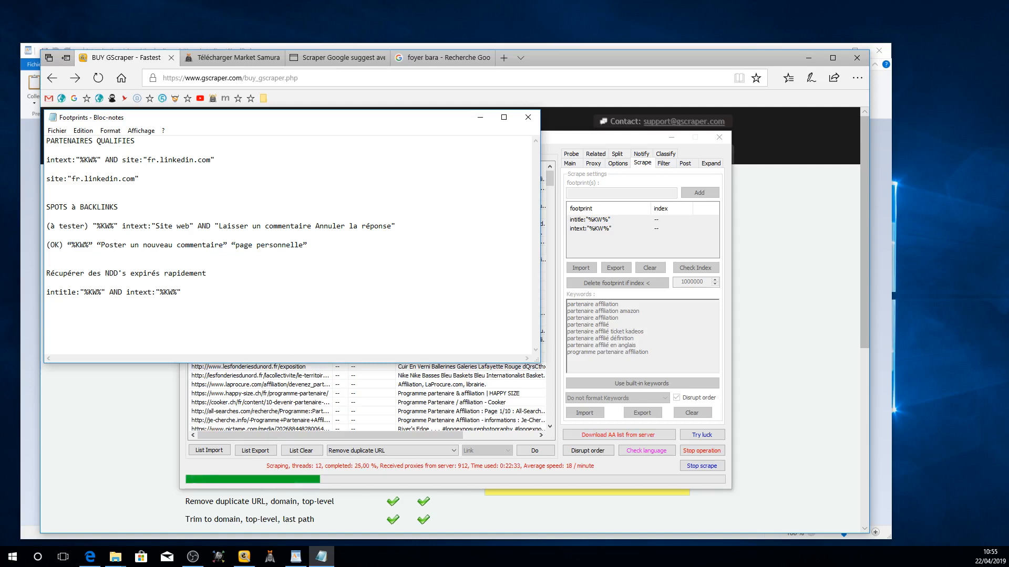
left_click_drag(207, 273, 50, 274)
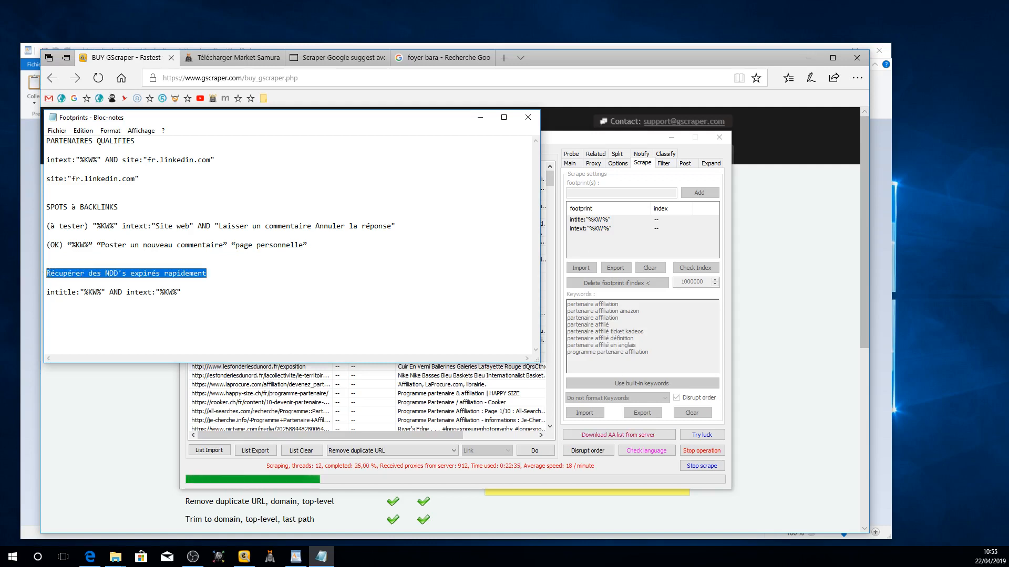
left_click_drag(174, 273, 90, 273)
left_click_drag(185, 292, 47, 292)
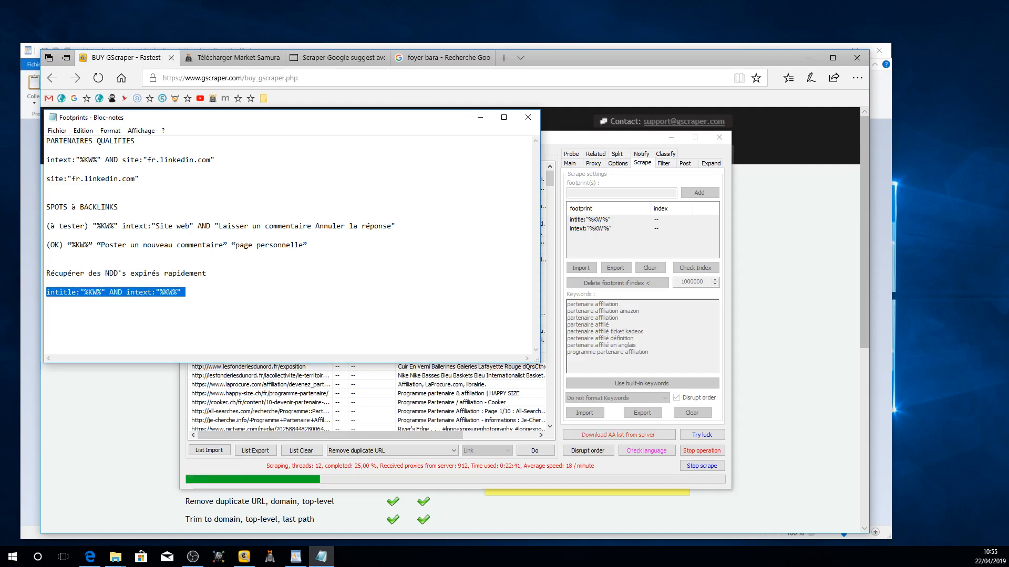
left_click_drag(102, 292, 63, 292)
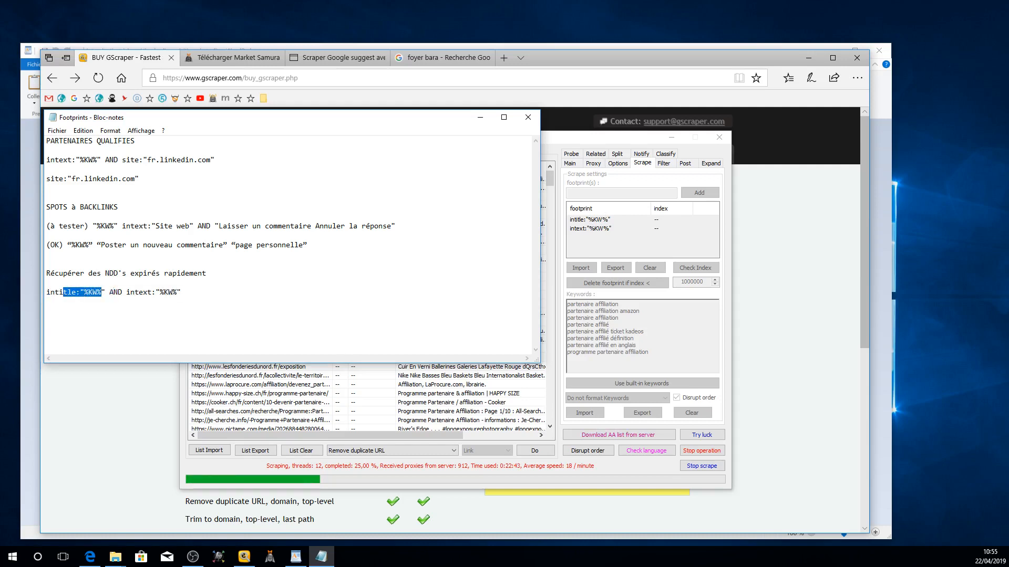
Step: Replace the AND operator with OR between intitle:"%KW%" and intext:"%KW%" in the expired-domains footprint
left_click(110, 292)
key("Return")
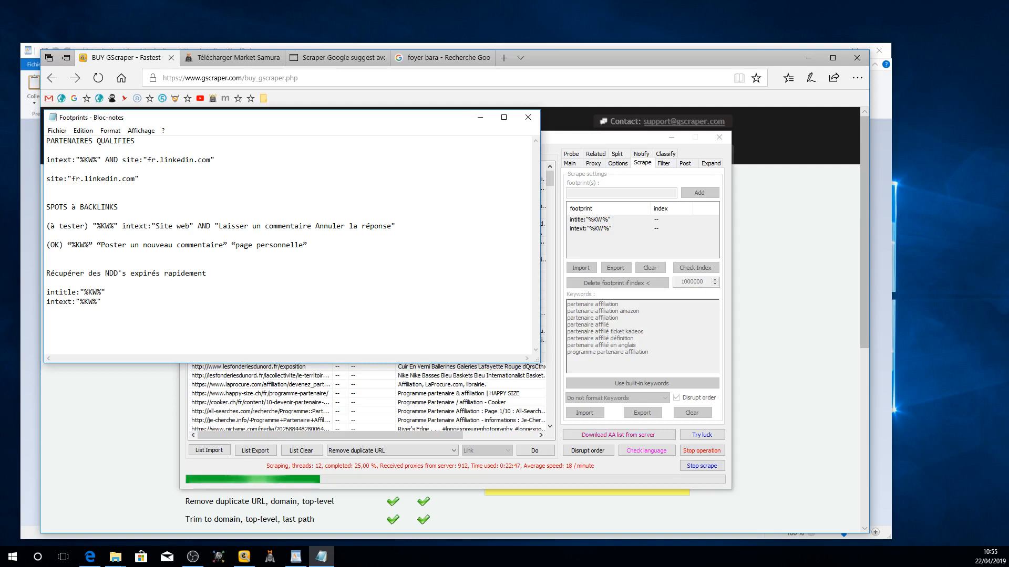
key("BackSpace")
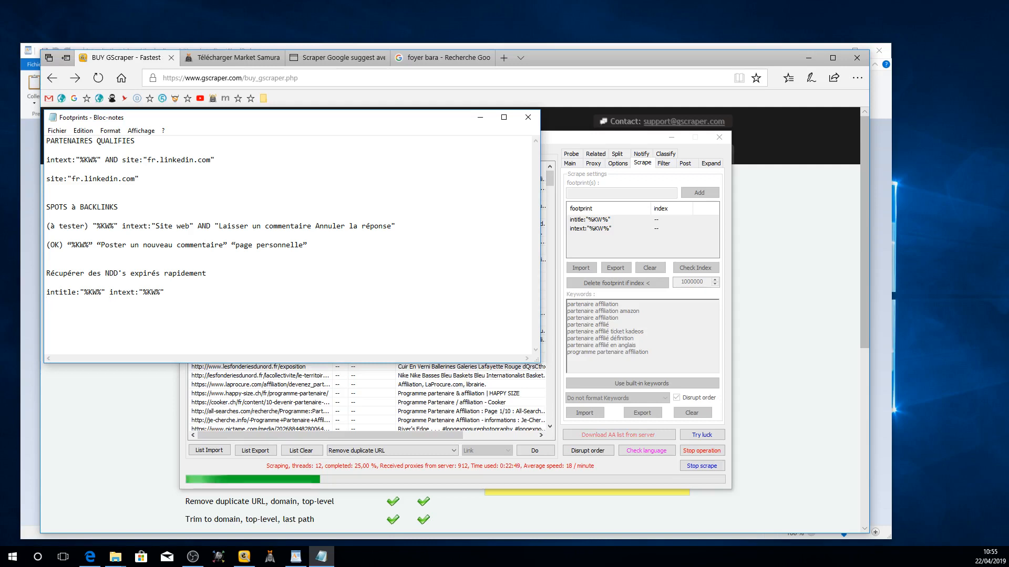
type("OR")
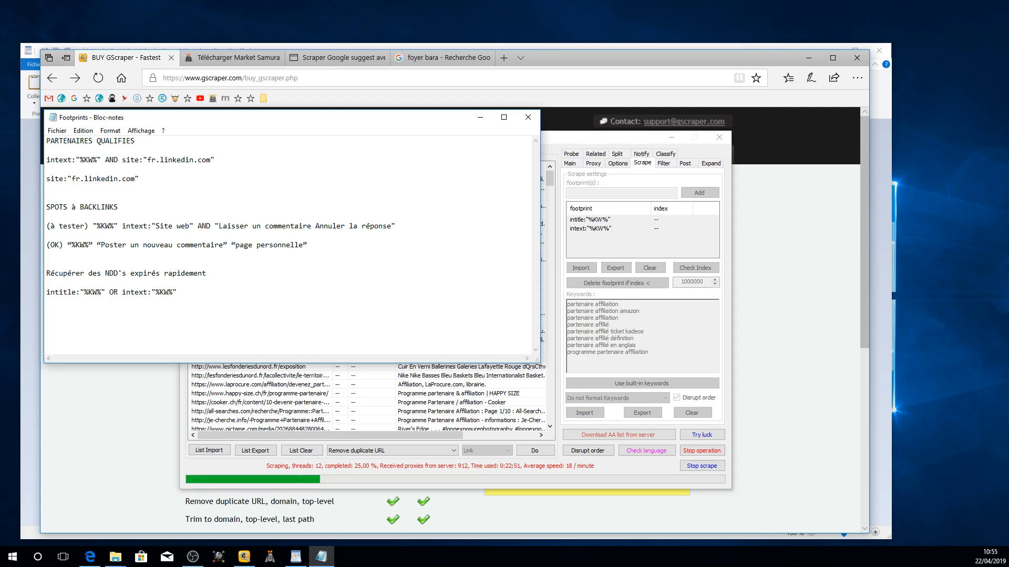
Step: Highlight the intext:"%KW%" part of the expired-domains footprint, ending at the end of its line
key("shift+Right")
key("shift+Right")
key("shift+Right")
key("shift+Right")
key("shift+Right")
key("shift+Right")
key("shift+Right")
key("shift+Right")
key("shift+Right")
key("shift+Right")
key("shift+Right")
key("shift+Right")
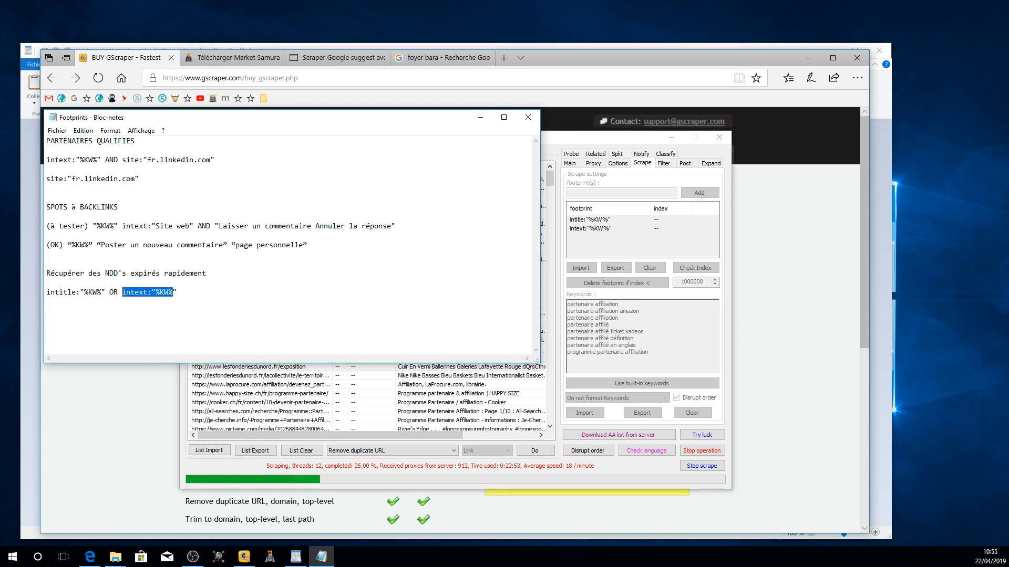
key("End")
Step: Save the Footprints notes and move their window toward the middle of the screen
left_click(57, 131)
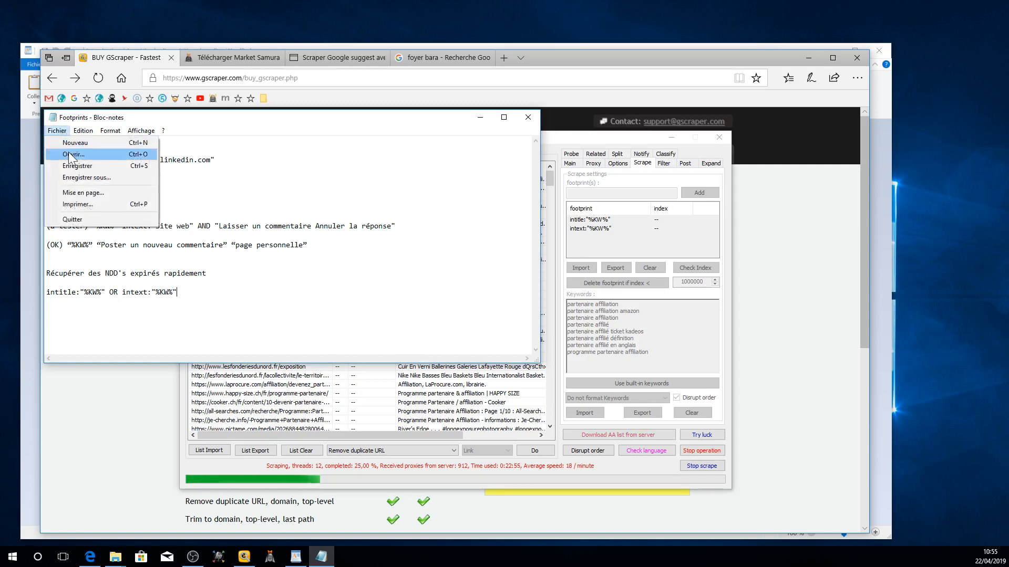
left_click(74, 166)
left_click(59, 131)
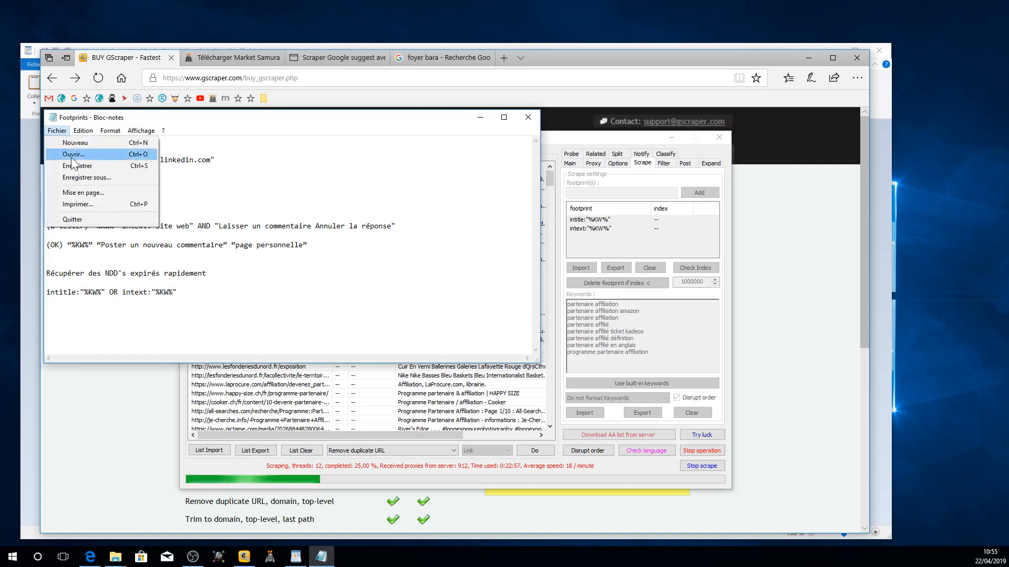
left_click(75, 166)
left_click_drag(330, 127, 430, 148)
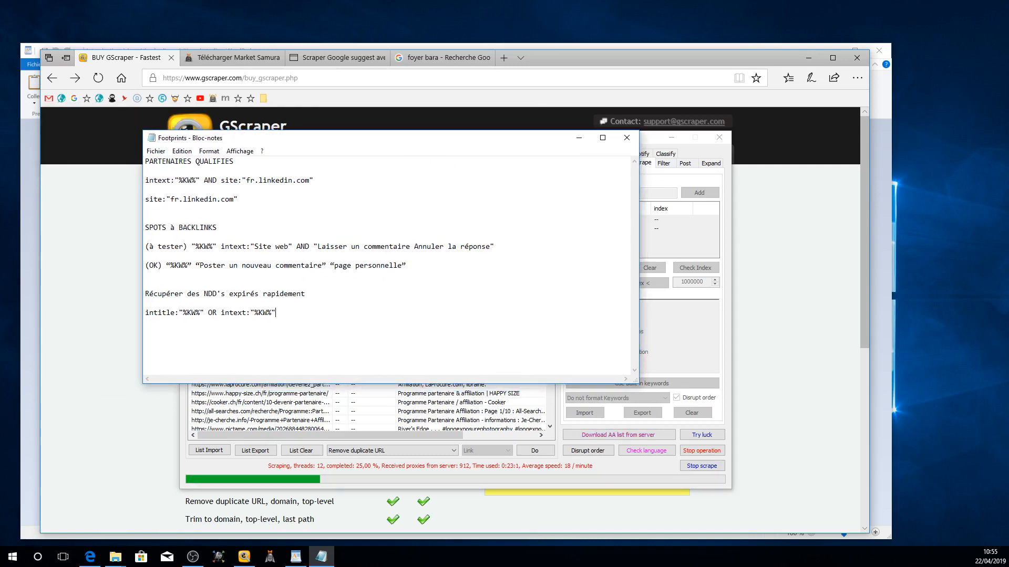
Step: Open the bookmarked NinjaLinker footprint article in the browser in place of the "foyer bara" Google search
left_click(317, 100)
left_click(473, 61)
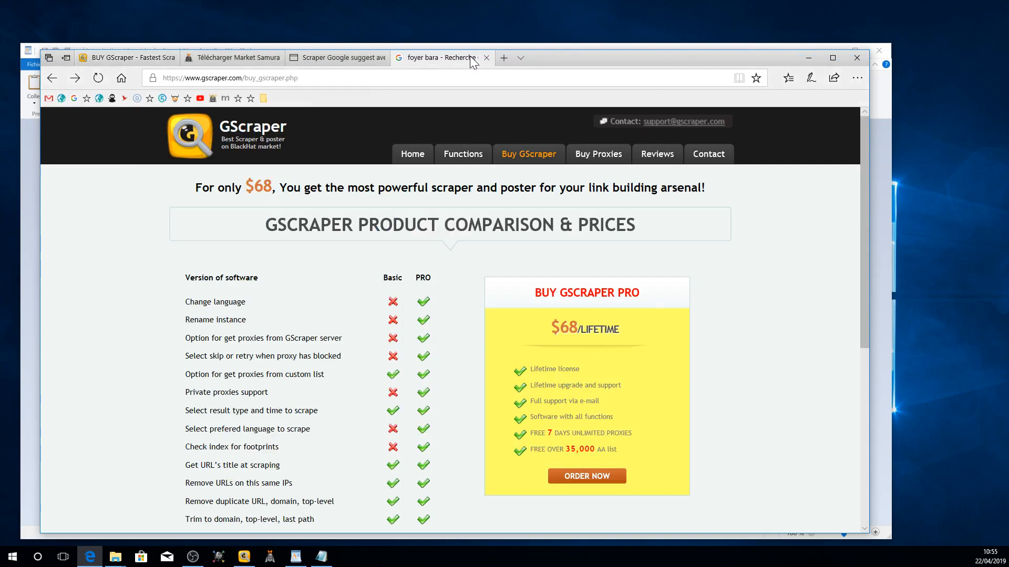
left_click(115, 100)
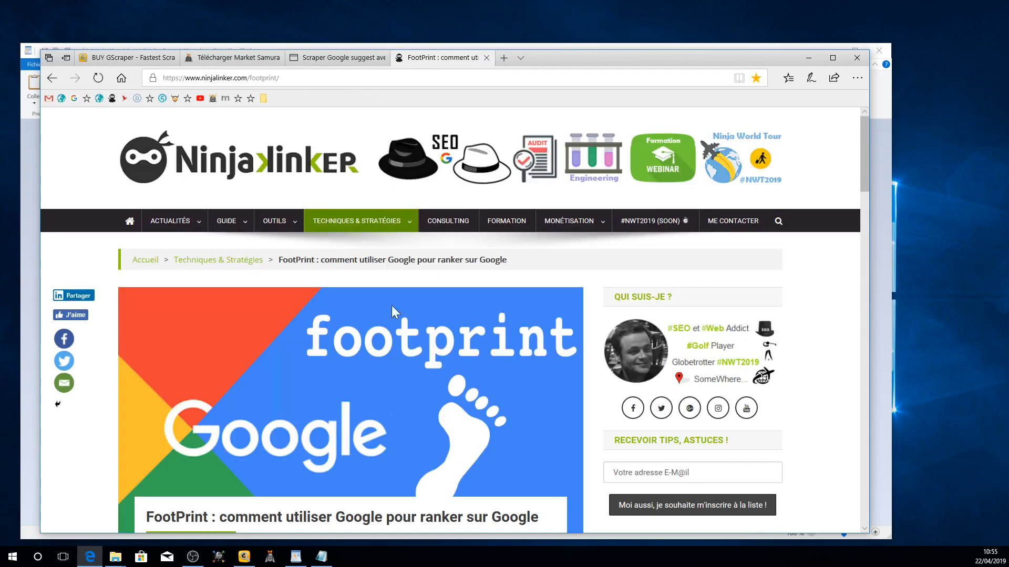
Step: Examine the article's list of Google commands and its French footprint list, highlighting the blog comment footprints and their heading
scroll(326, 286, "down", 5)
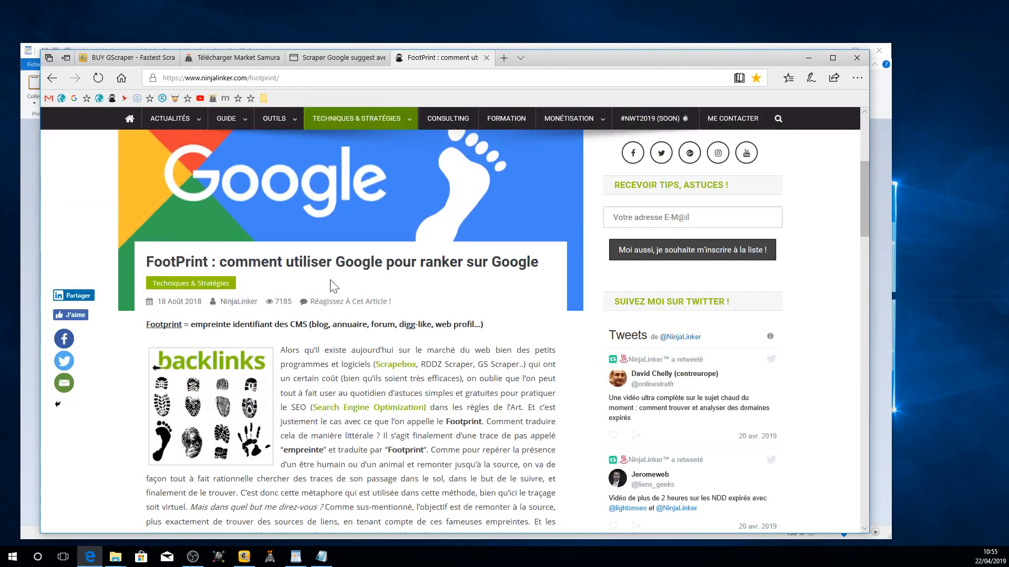
scroll(477, 288, "down", 15)
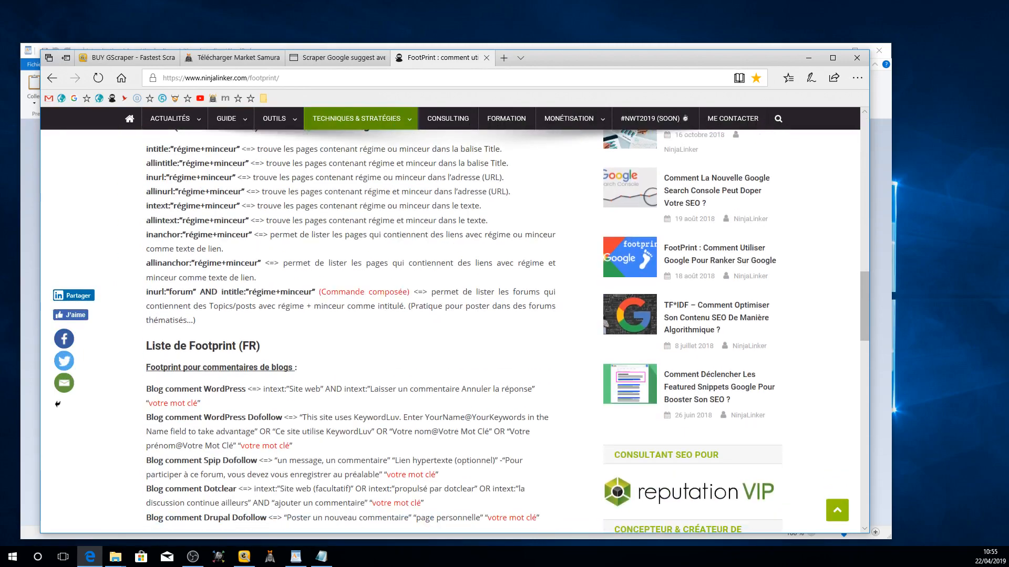
scroll(239, 273, "up", 3)
left_click_drag(314, 269, 233, 327)
scroll(347, 331, "down", 4)
left_click_drag(159, 261, 289, 361)
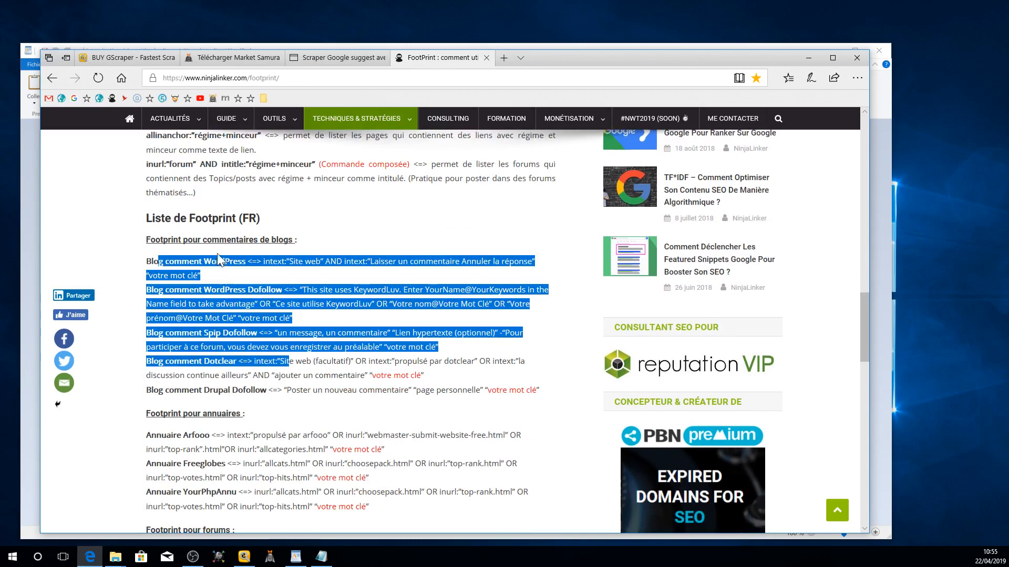
left_click_drag(254, 240, 401, 250)
scroll(401, 250, "up", 4)
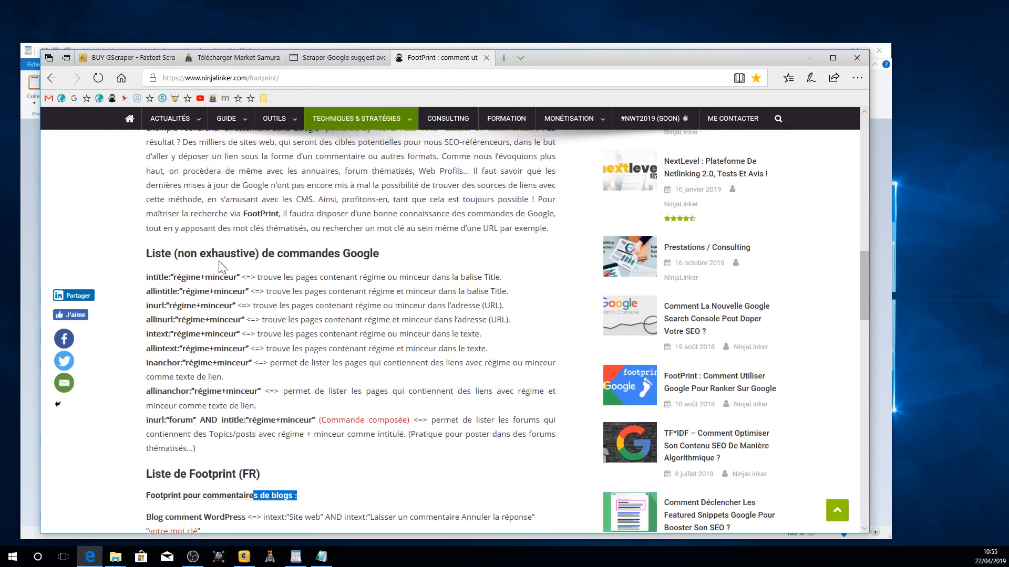
scroll(466, 278, "down", 4)
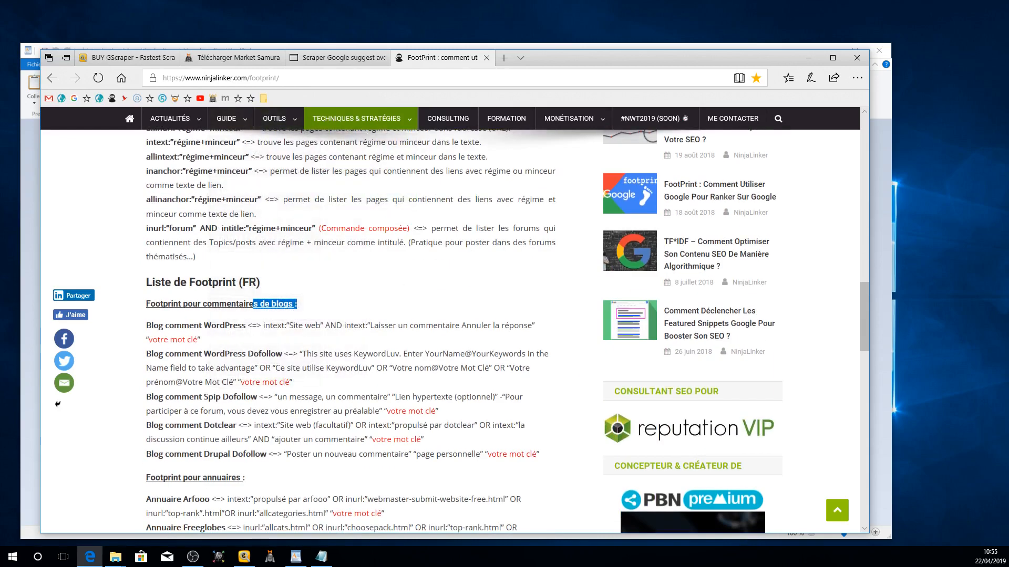
Step: Switch to GScraper and shift its window aside to look over the running scrape and its keywords
left_click(244, 558)
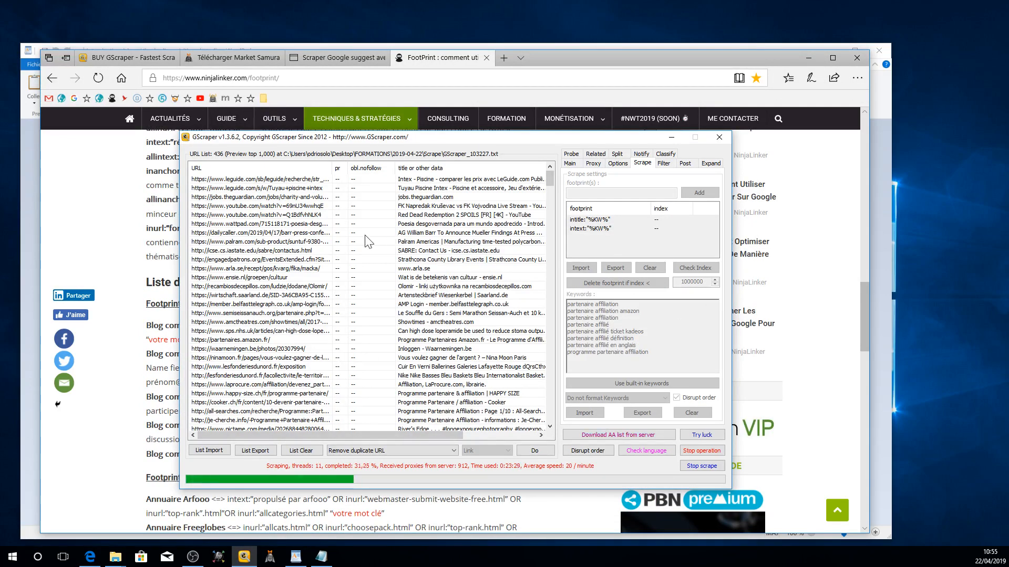
left_click_drag(352, 140, 292, 143)
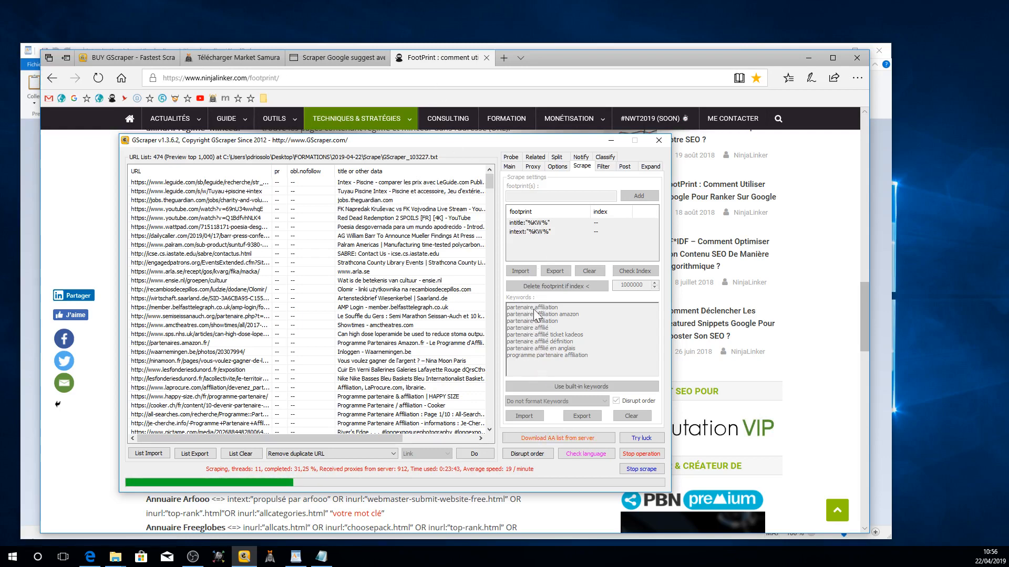
Step: Switch to the Suggest Machine page in the browser and highlight its keyword list and the words "Google Suggest"
left_click(349, 58)
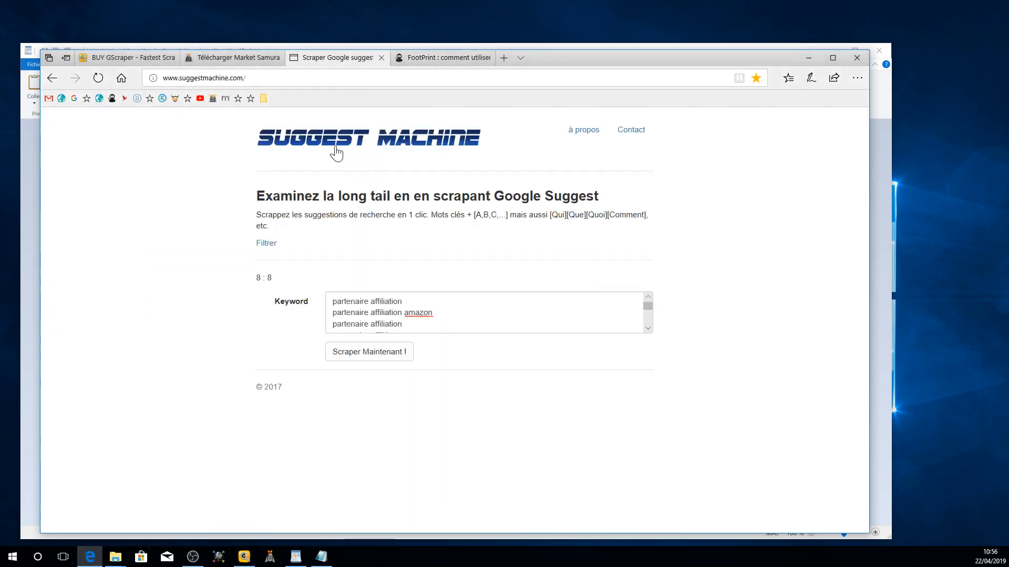
left_click(360, 301)
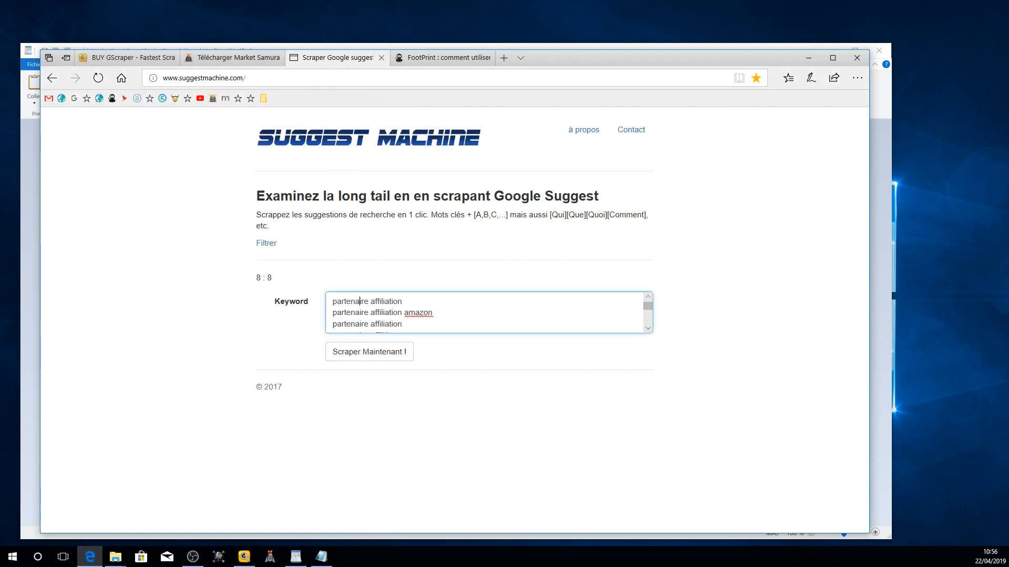
mouse_move(364, 302)
left_mouse_down()
mouse_move(402, 324)
mouse_move(351, 304)
left_mouse_up()
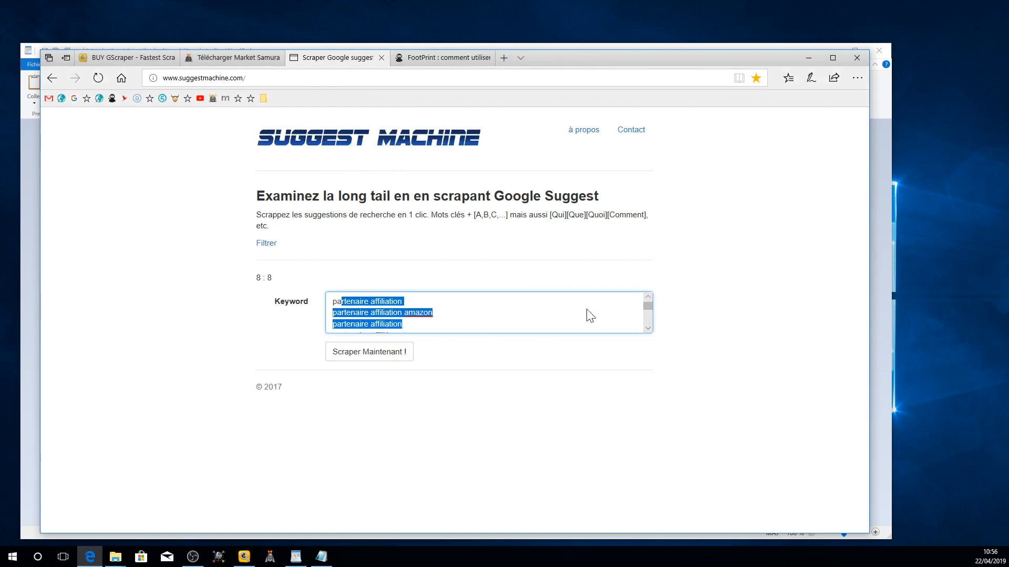
left_click_drag(604, 205, 501, 198)
Step: Open Google in place of the footprint article, enter "EC" and search for the suggestion "ecouteur sans fil"
left_click(466, 59)
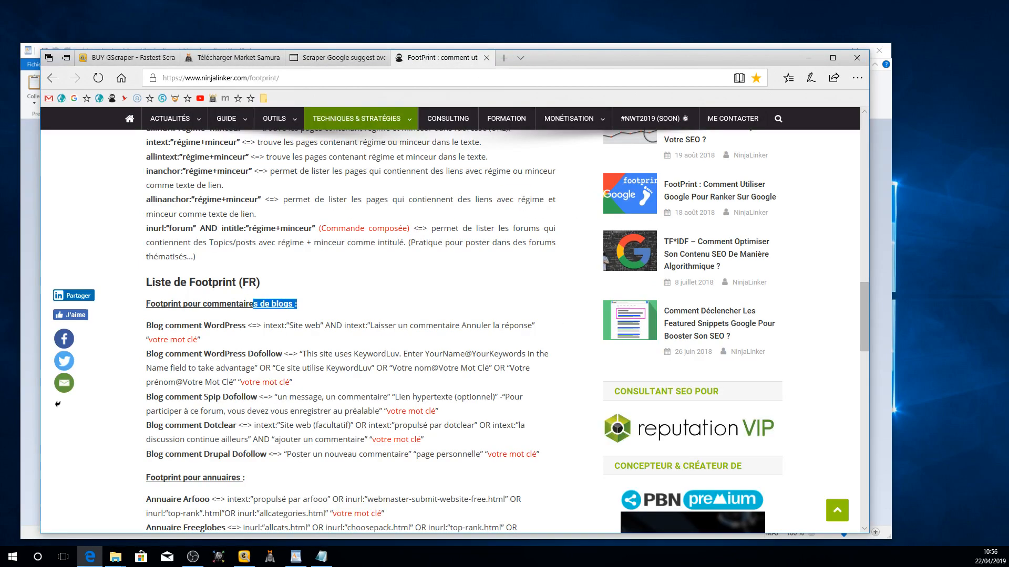
left_click(74, 99)
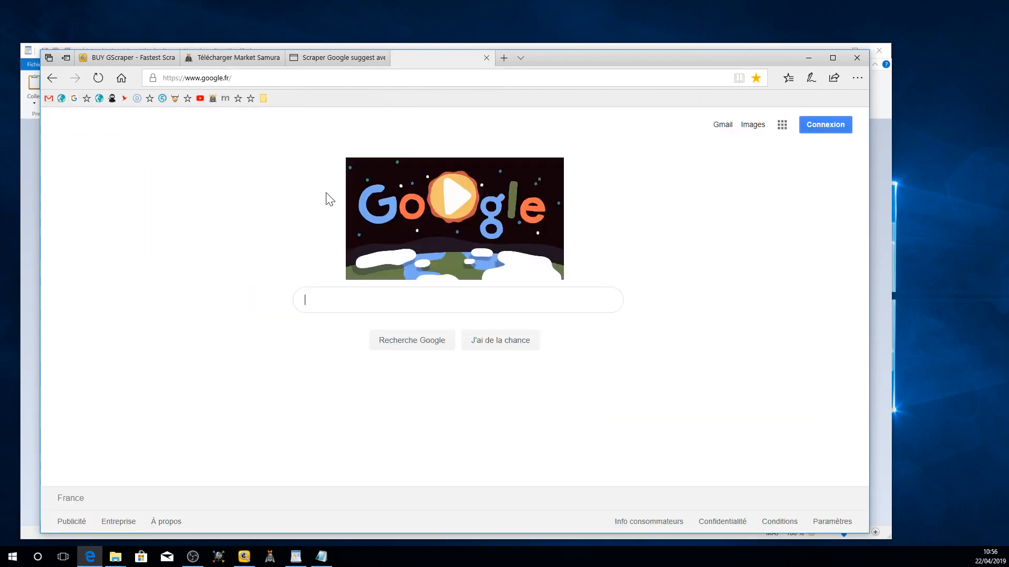
type("EC")
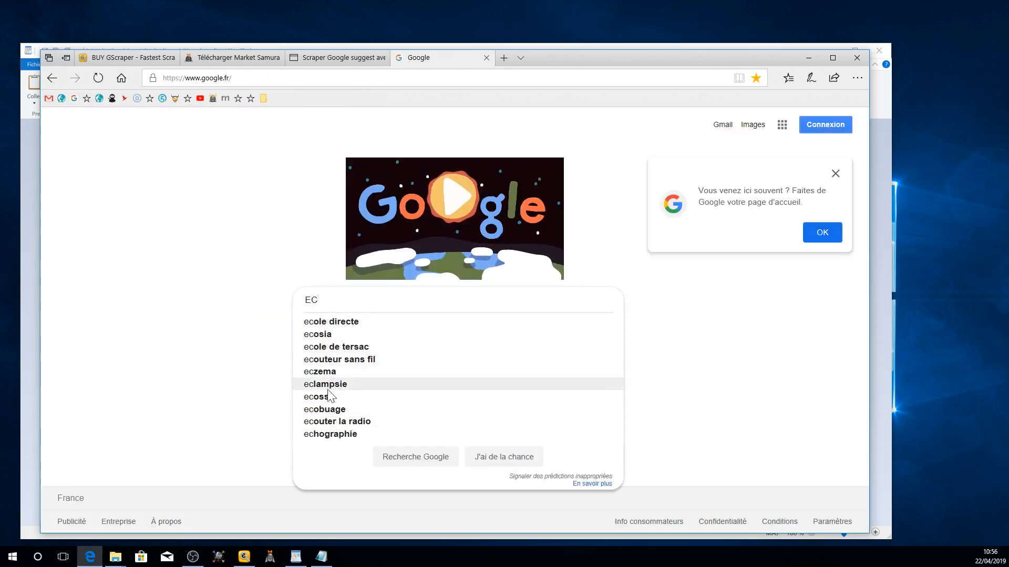
left_click(334, 360)
Step: Compare the related searches at the end of the results page with the search field's suggestions for "ecouteur sans fil"
scroll(293, 244, "down", 15)
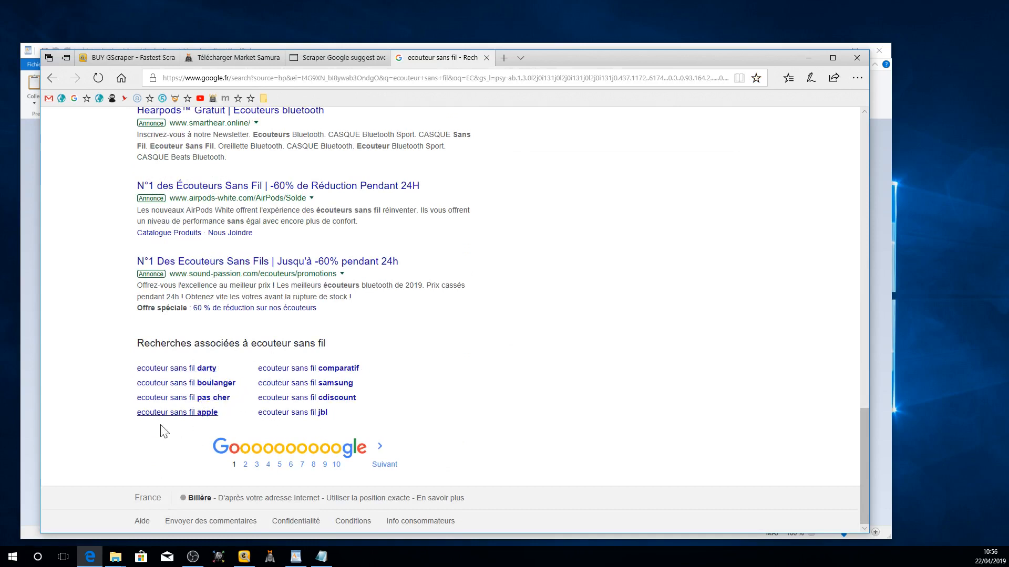
scroll(247, 386, "up", 10)
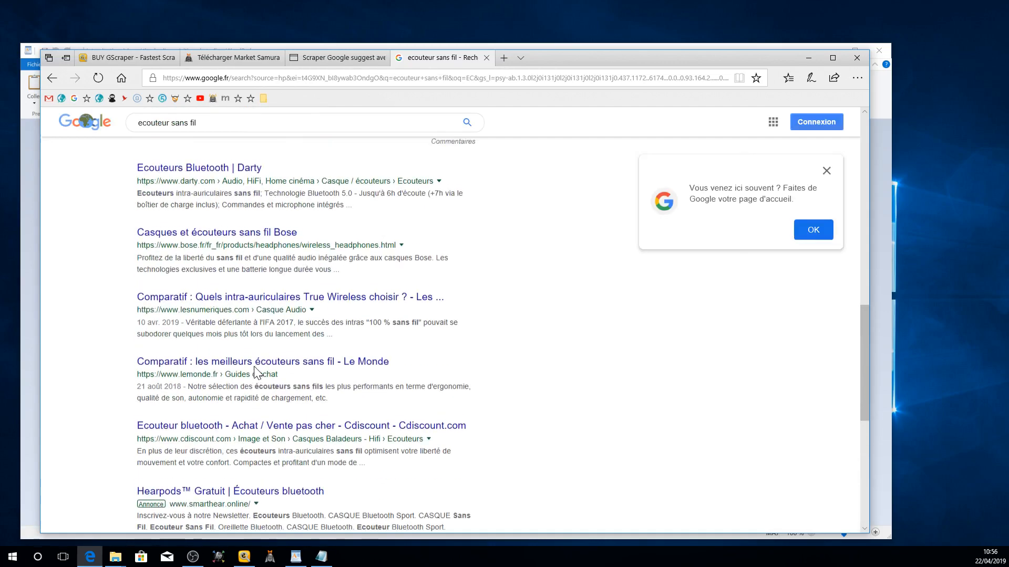
left_click(186, 132)
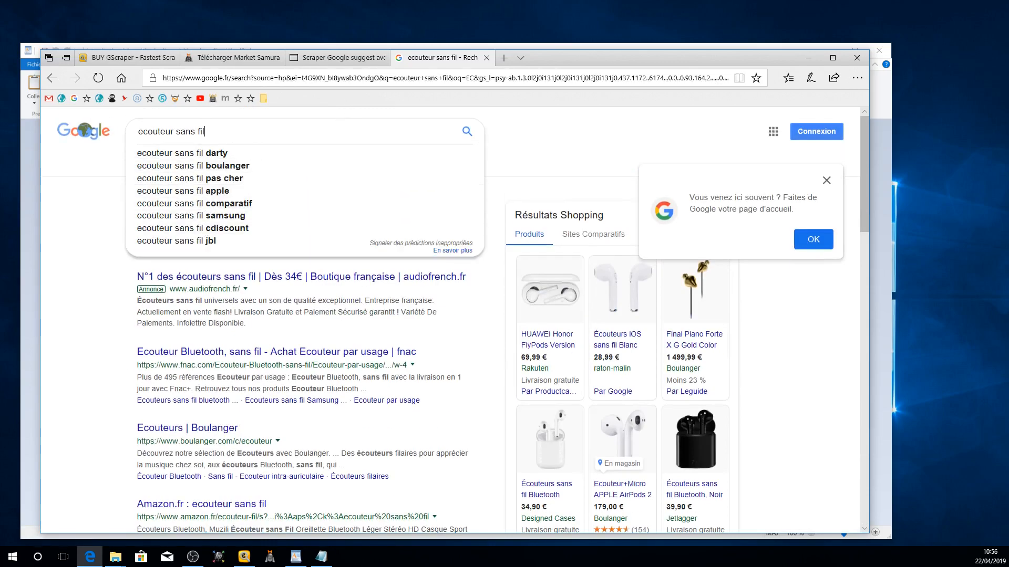
left_click(84, 353)
scroll(105, 376, "down", 10)
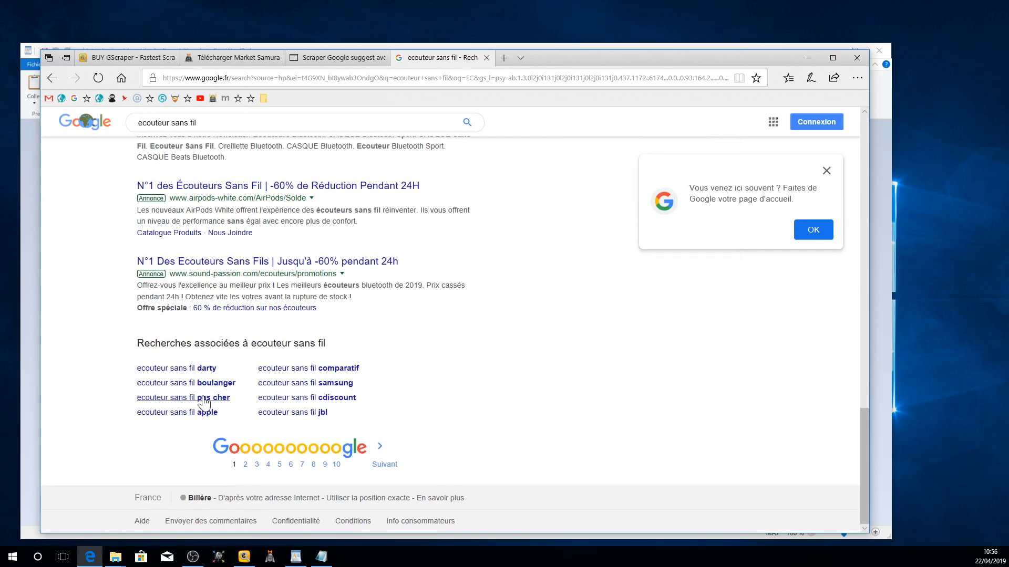
Step: Revisit Suggest Machine's keyword field, then go back to Google and view the suggestions for "ecouteur sans fil" again
left_click(319, 57)
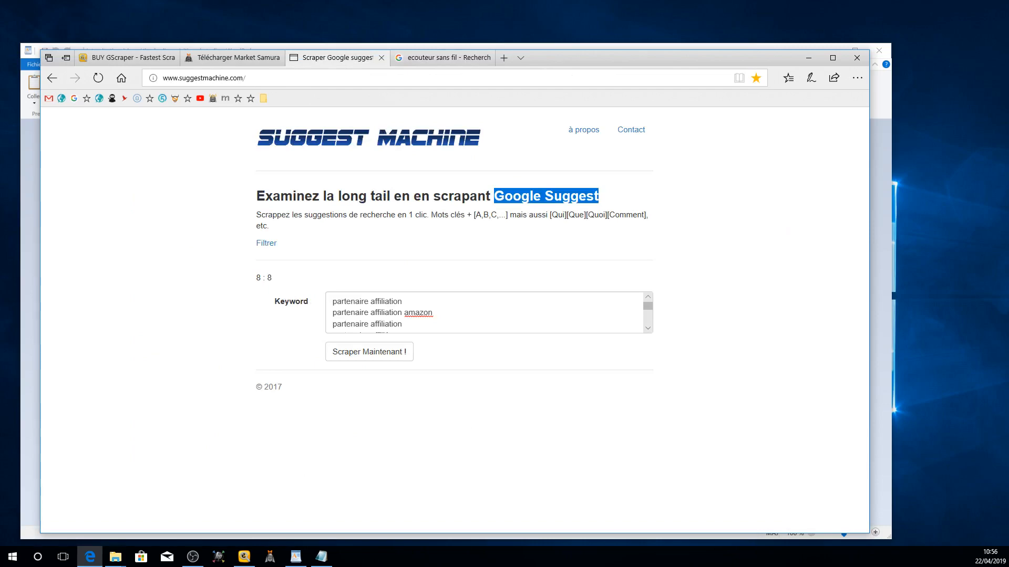
left_click(374, 312)
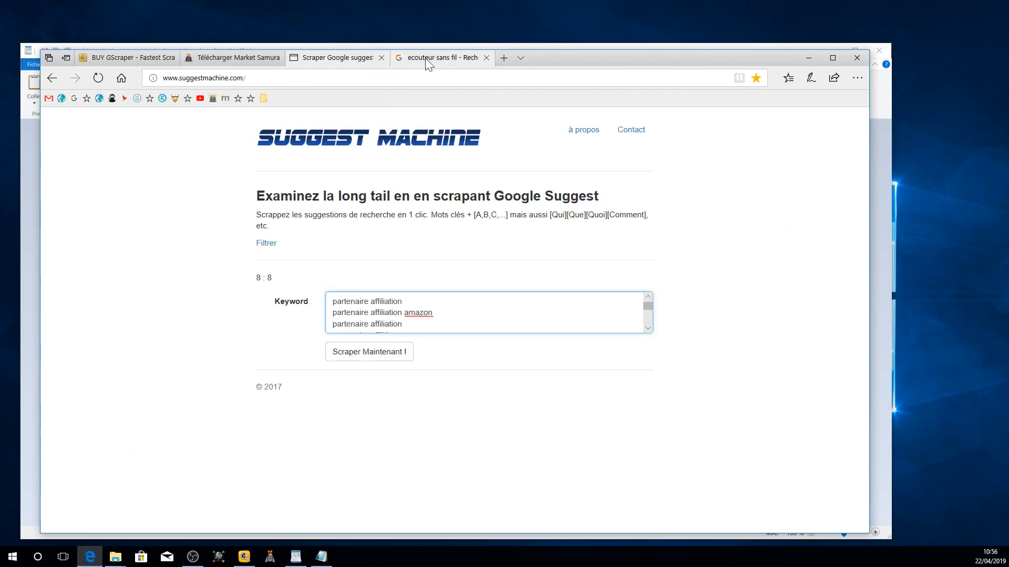
left_click(441, 58)
scroll(351, 254, "up", 15)
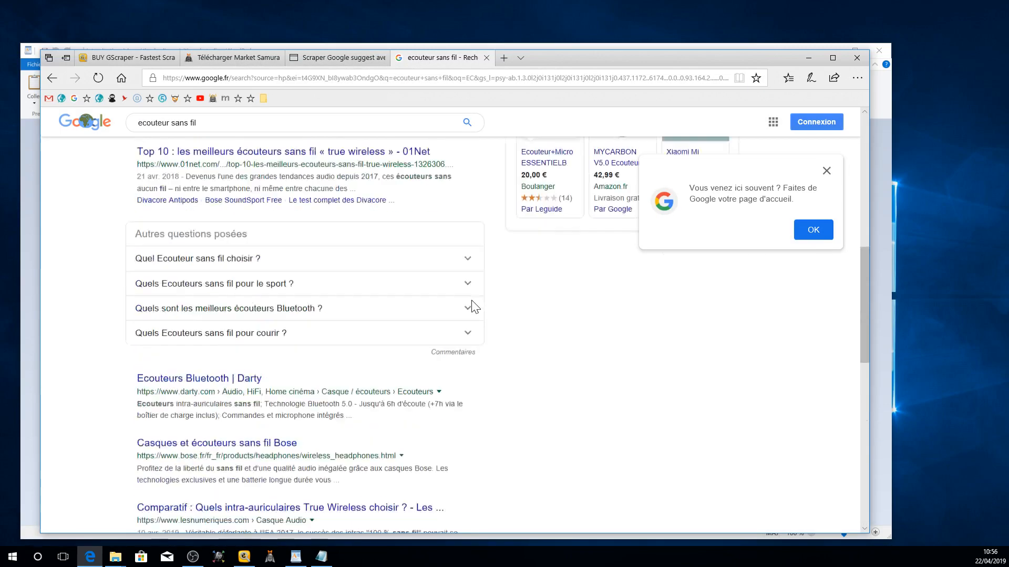
left_click(217, 132)
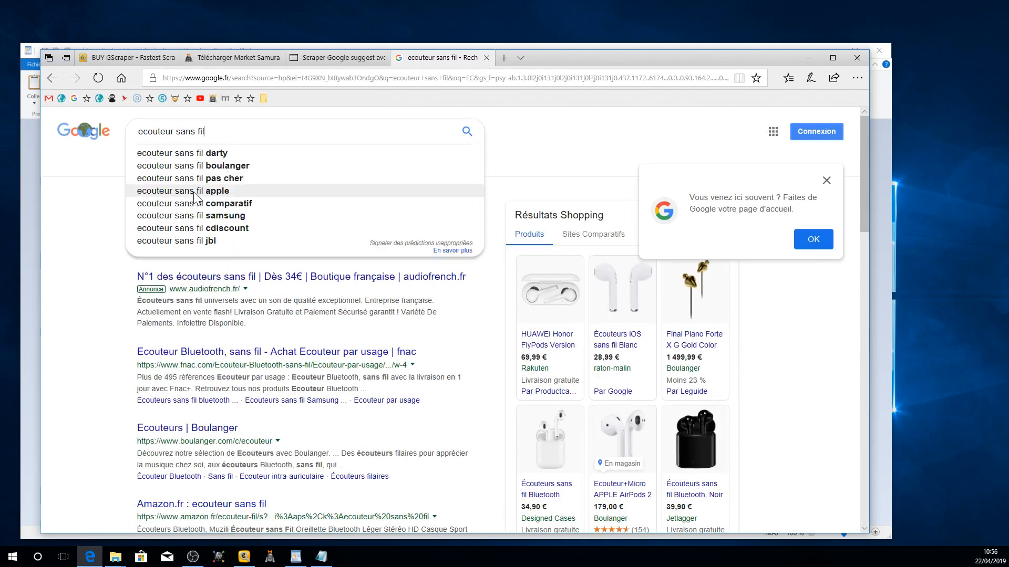
left_click(82, 216)
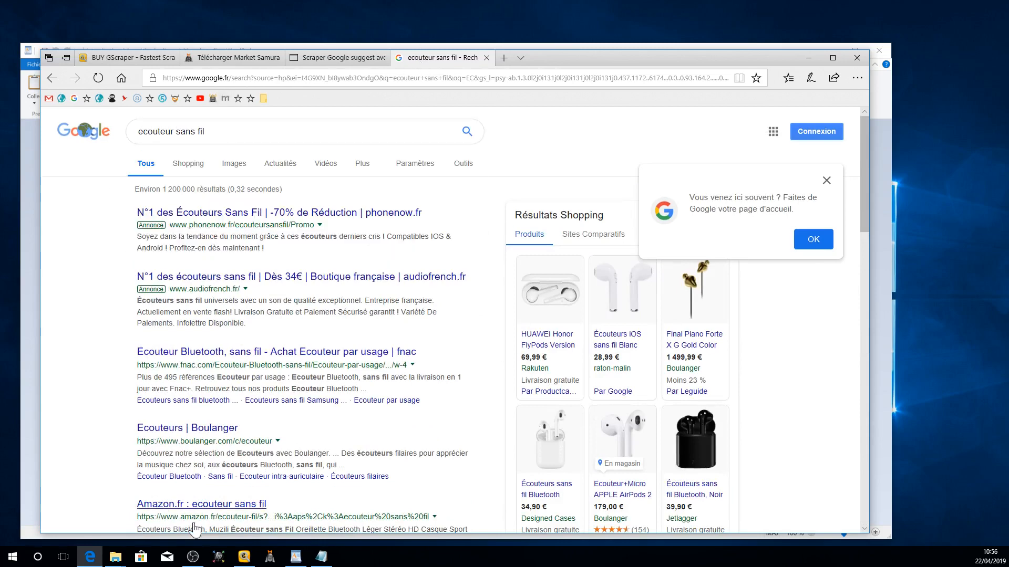
Step: Compare GScraper's related-keyword scraping options with Suggest Machine's keyword list and Google's search suggestions for "ecouteur sans fil"
left_click(244, 557)
left_click(541, 160)
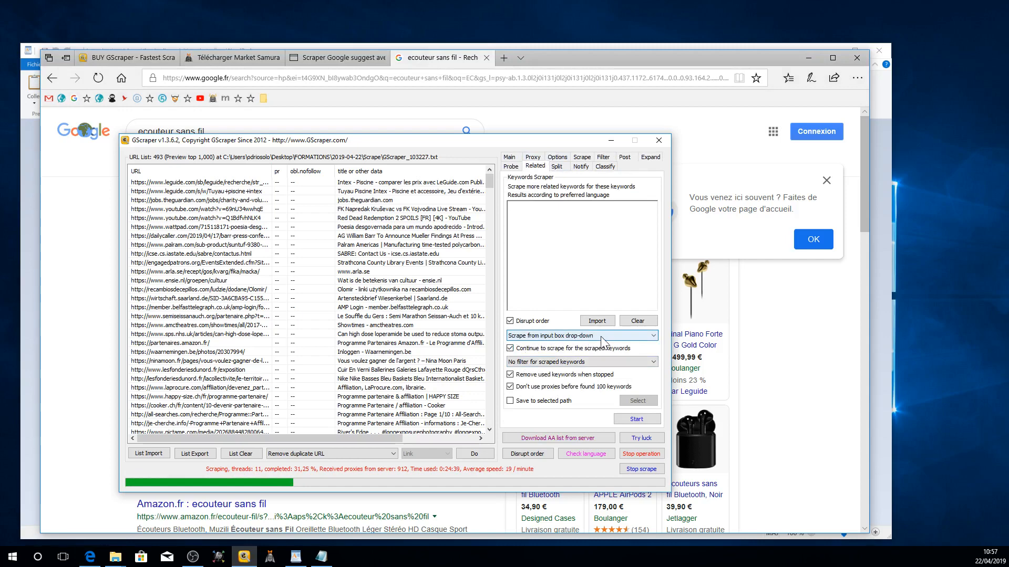
left_click(347, 58)
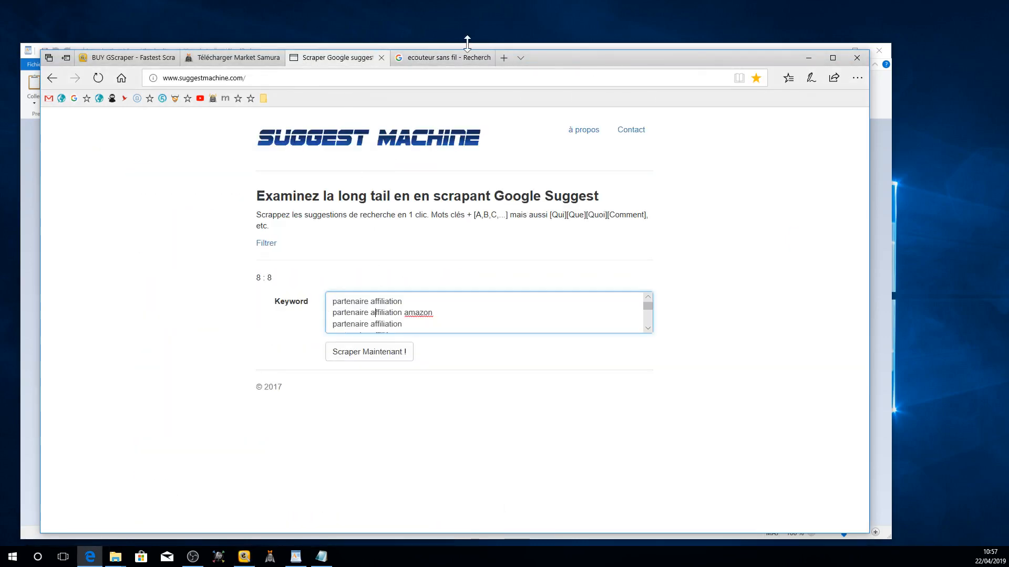
left_click(447, 58)
left_click(281, 137)
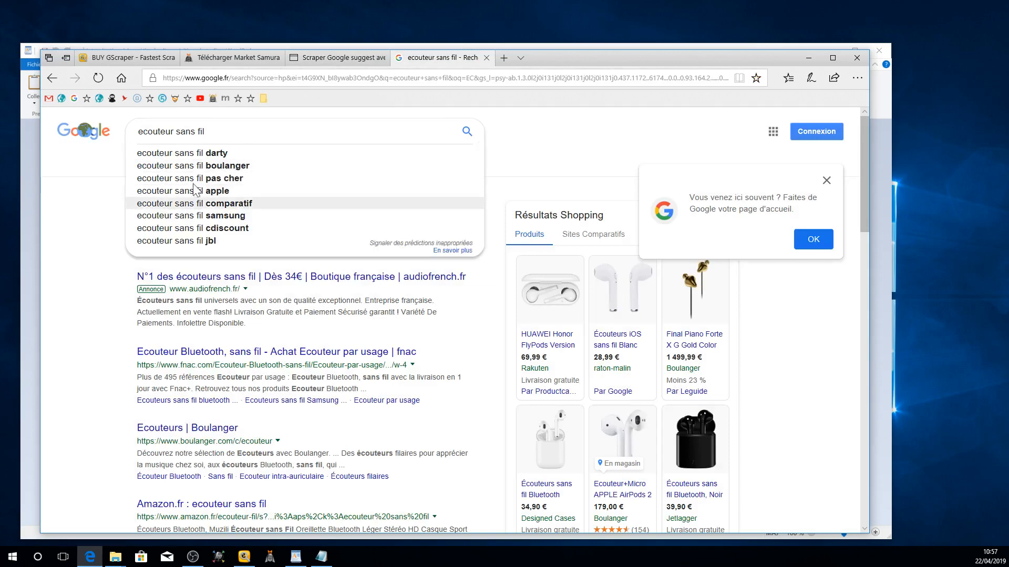
Step: Switch to GScraper and set the keywords scraper's source to "Scrape from searches related"
left_click(244, 555)
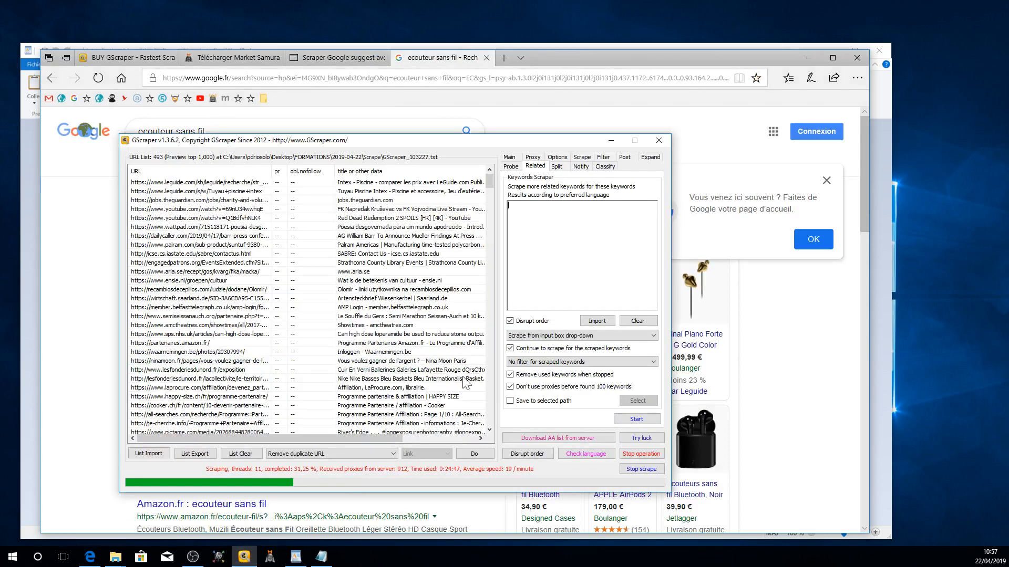
left_click(552, 336)
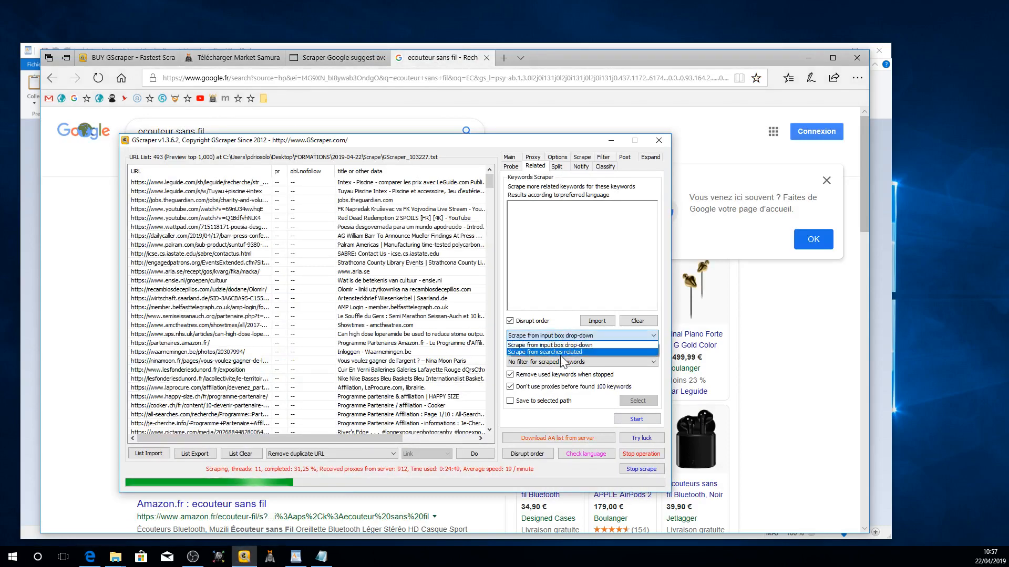
left_click(546, 353)
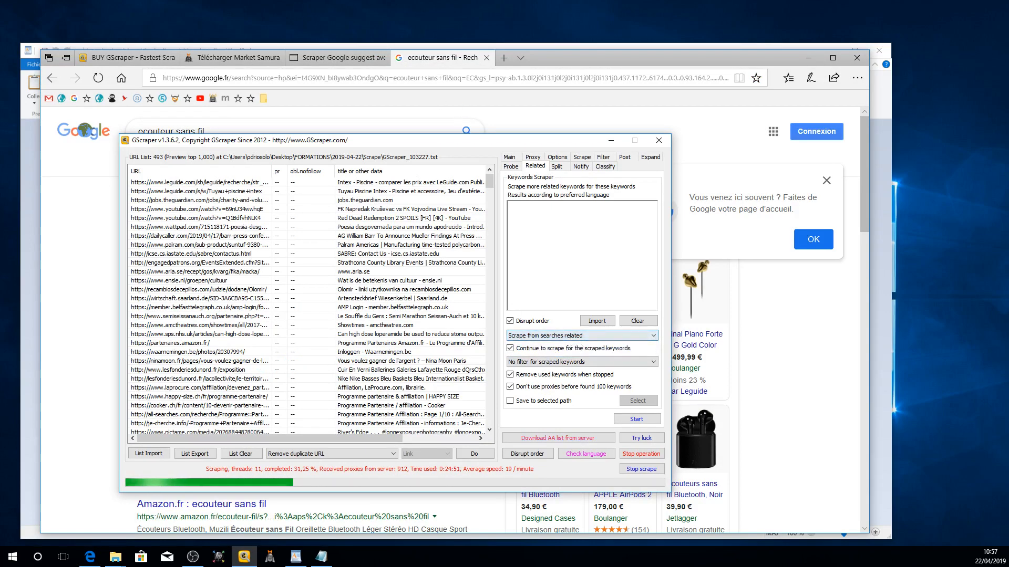
Step: Examine the related searches at the end of Google's "ecouteur sans fil" results, and return to GScraper's keywords scraper
left_click(453, 55)
scroll(107, 358, "down", 15)
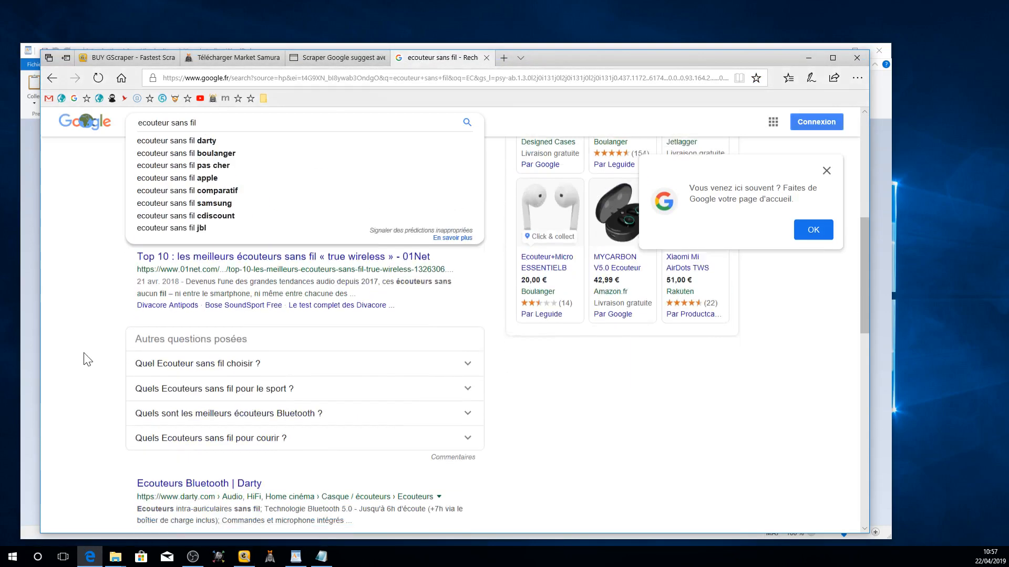
scroll(107, 359, "down", 3)
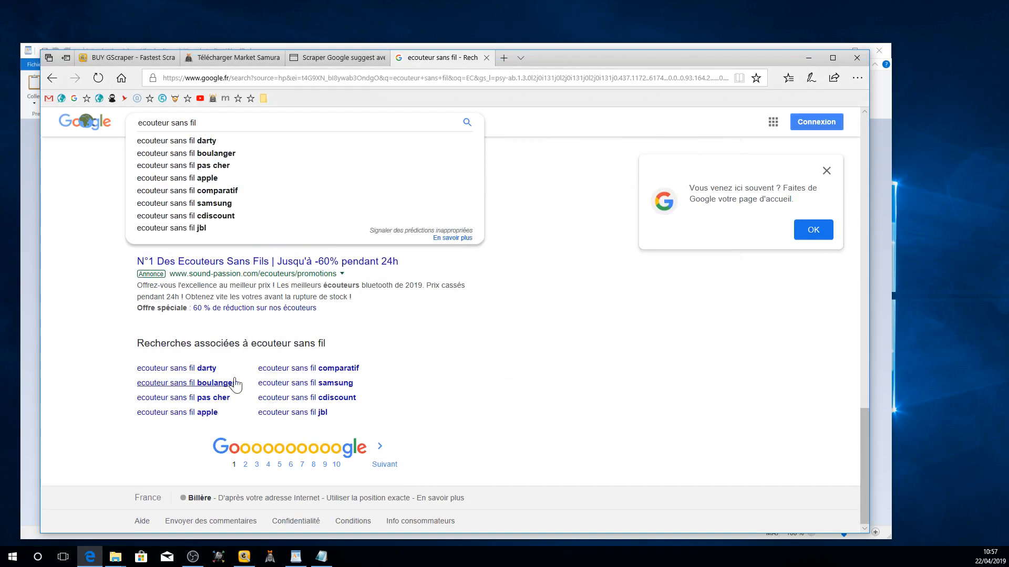
left_click(244, 557)
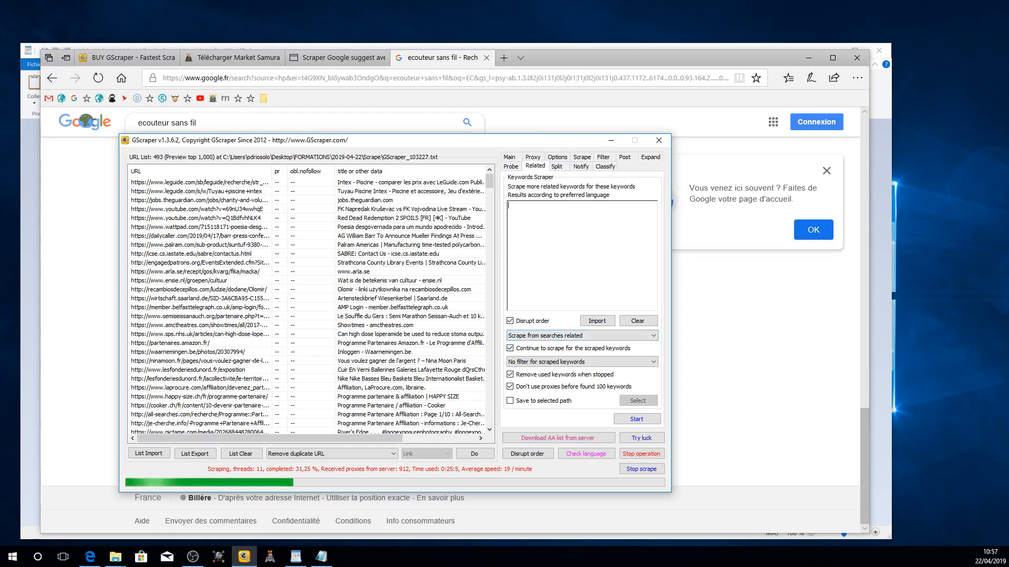
type("EC")
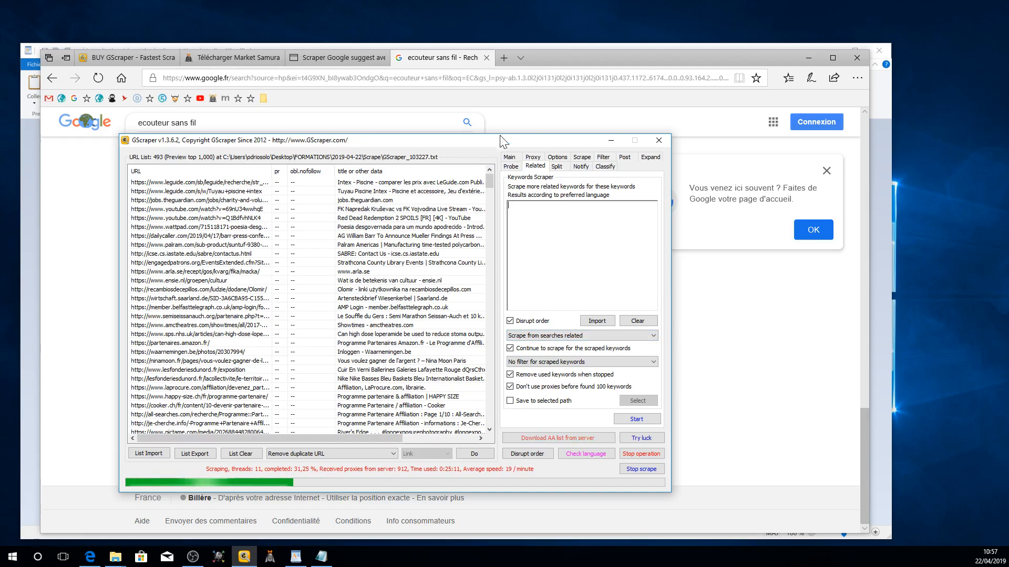
Step: Replace the keyword list in Suggest Machine with "PARTENAIRE AFFILIATION" and scrape its Google suggestions
left_click(508, 115)
left_click(346, 57)
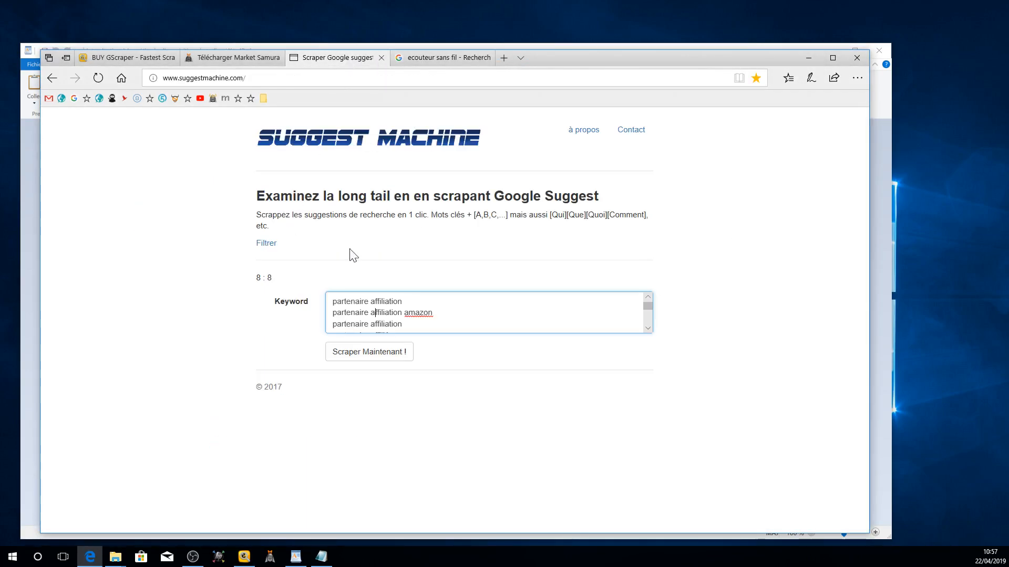
key("ctrl+a")
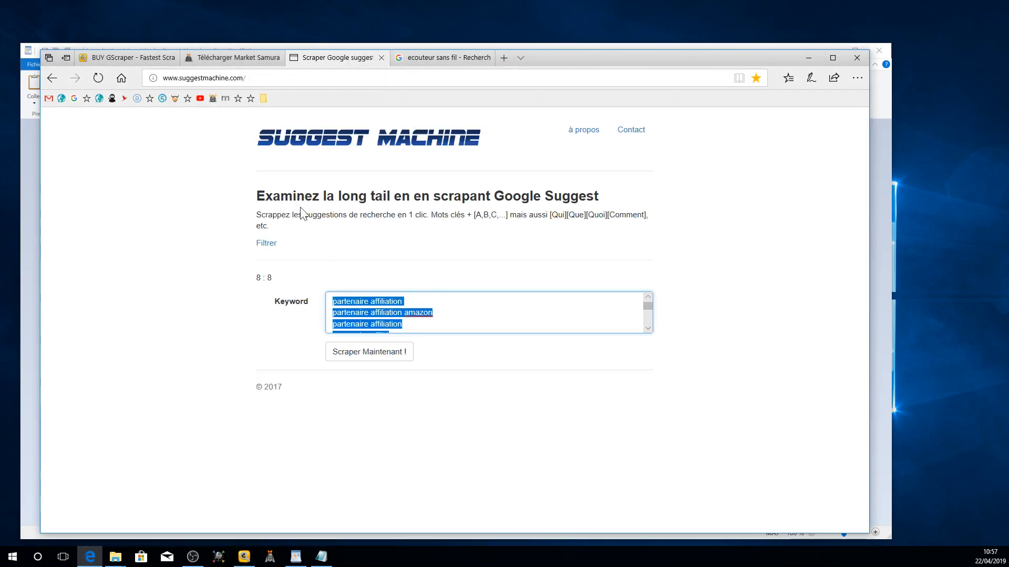
left_click(385, 302)
left_click_drag(403, 324, 367, 308)
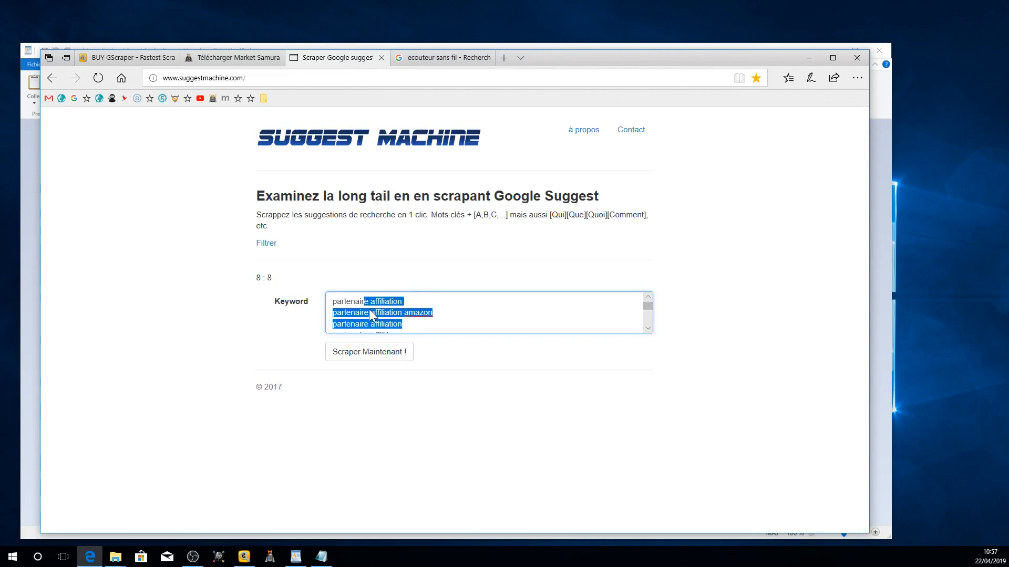
key("BackSpace")
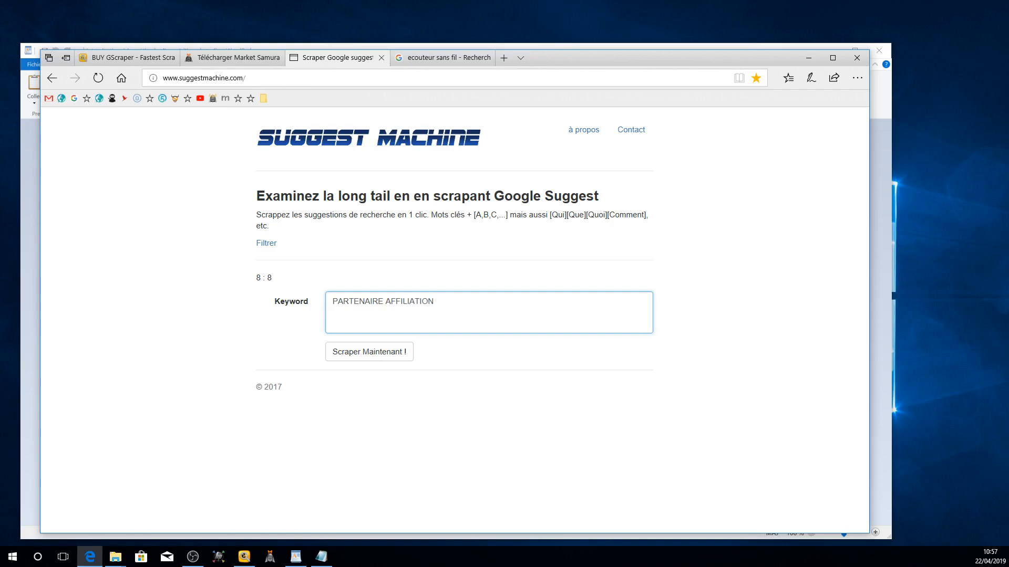
left_click(369, 351)
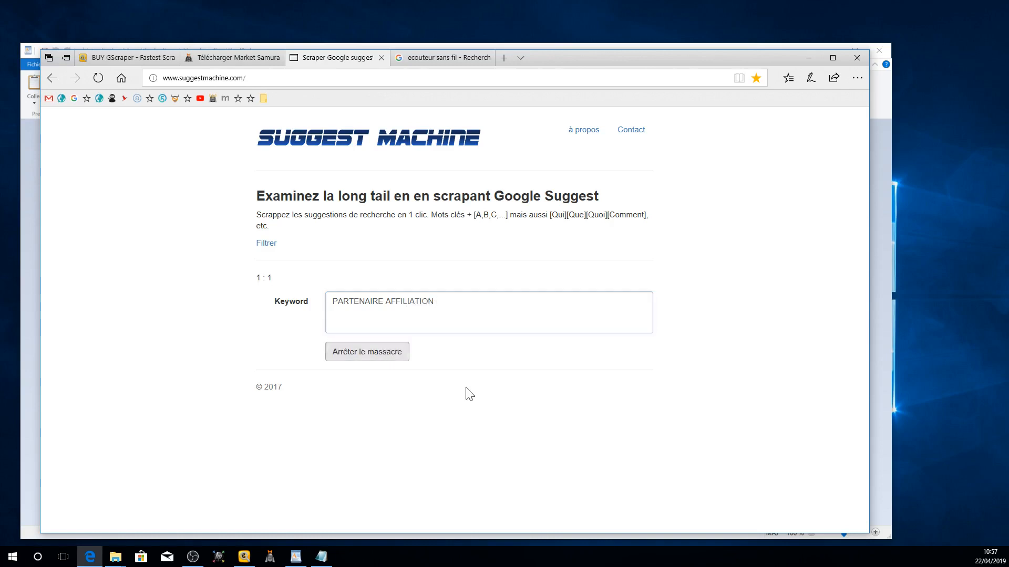
left_click(381, 357)
left_click(516, 342)
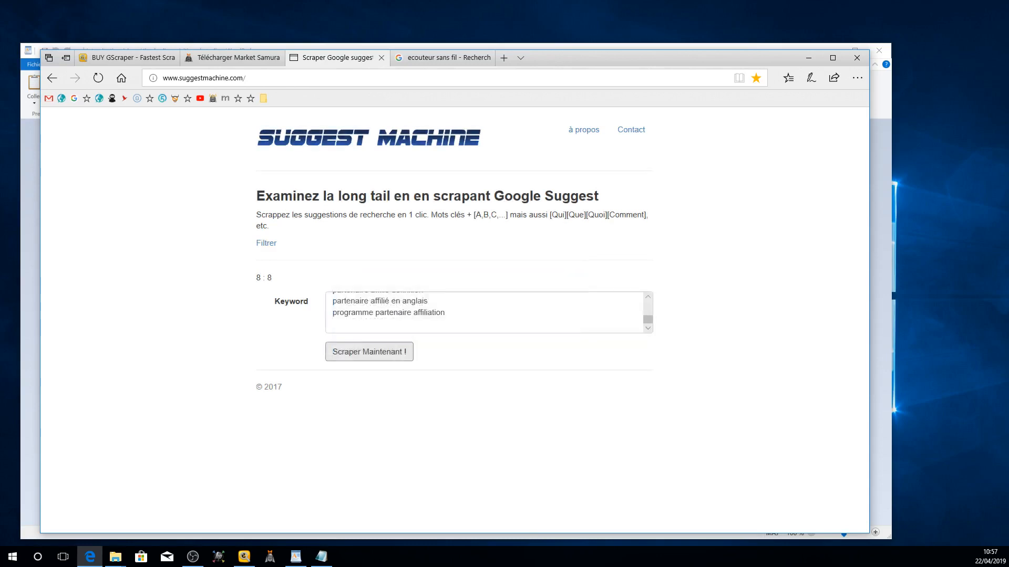
Step: Copy the whole scraped keyword list from Suggest Machine and bring up GScraper's footprint and keyword settings
key("ctrl+a")
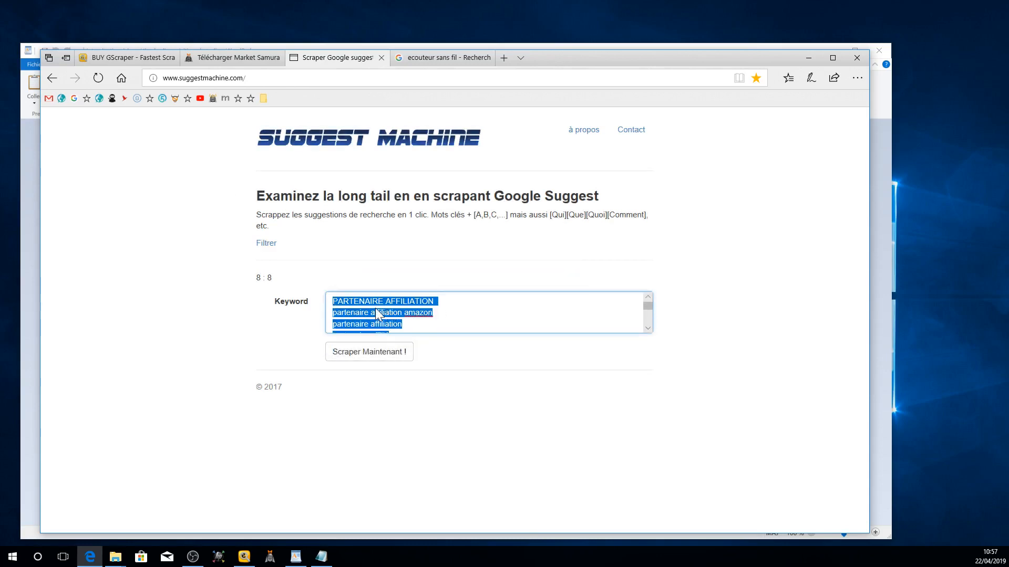
right_click(376, 308)
left_click(402, 375)
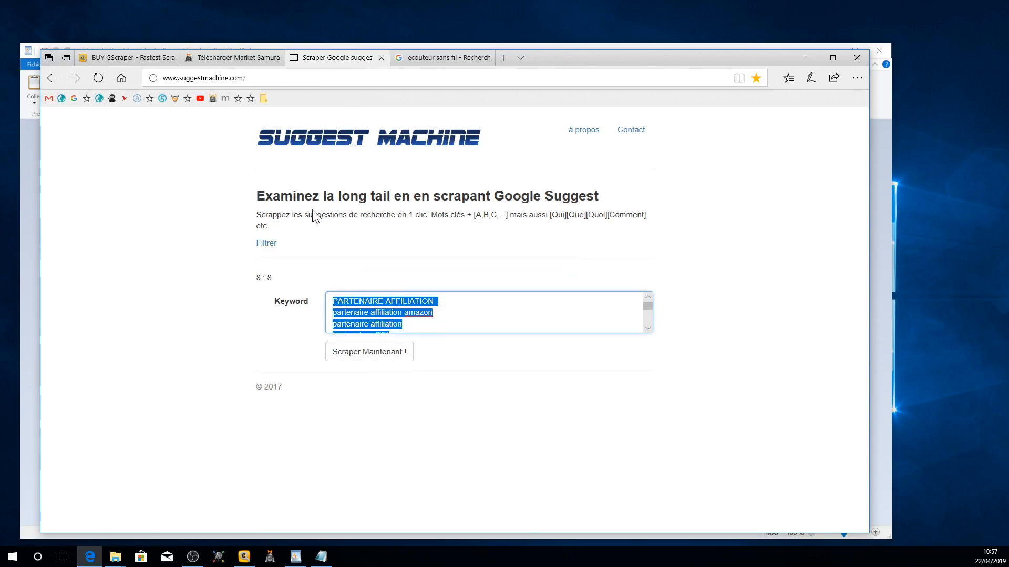
left_click(244, 556)
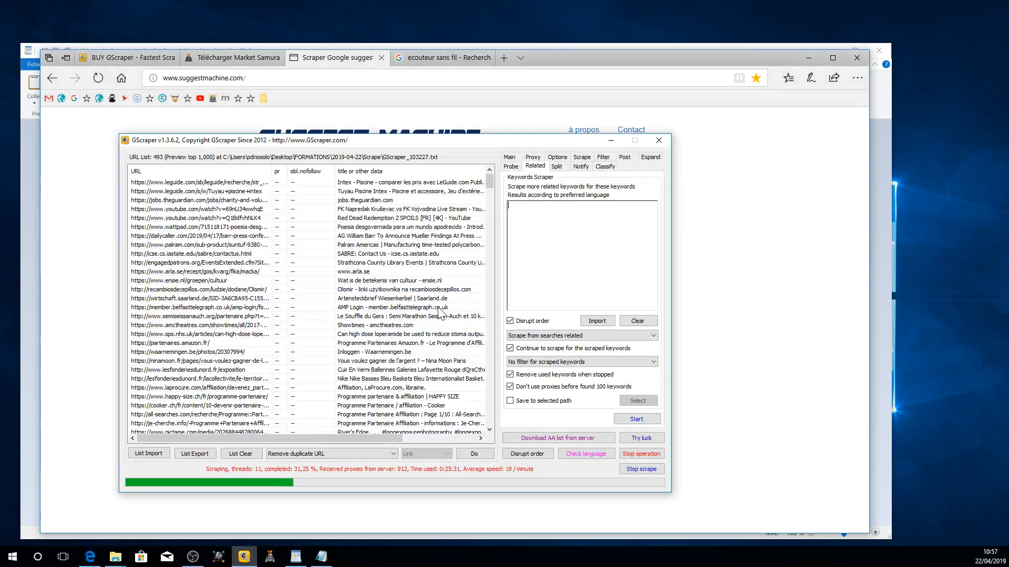
left_click(558, 157)
left_click(582, 166)
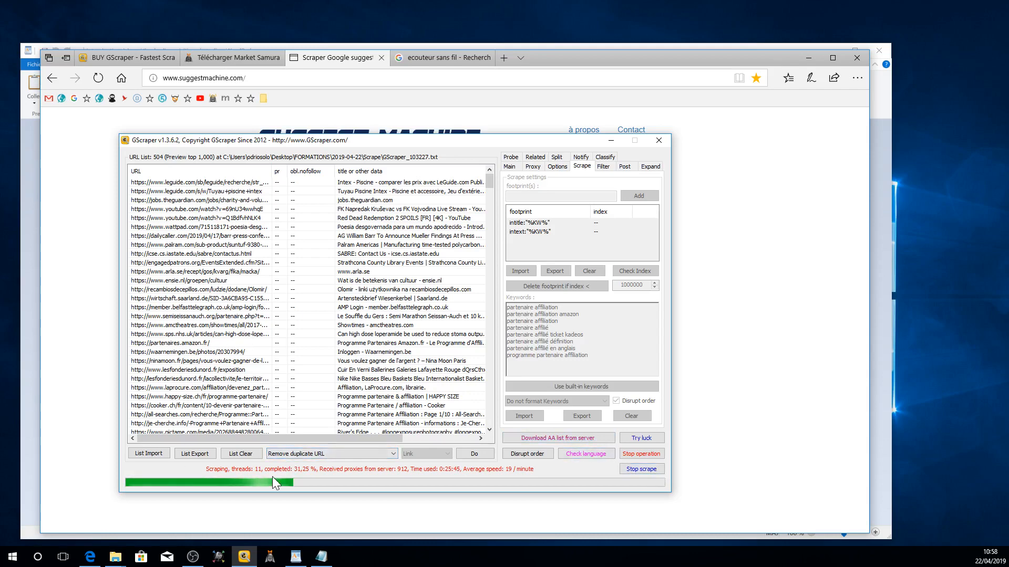
Step: Stop the running scrape and remove duplicate URLs from the results list
left_click_drag(310, 147, 339, 125)
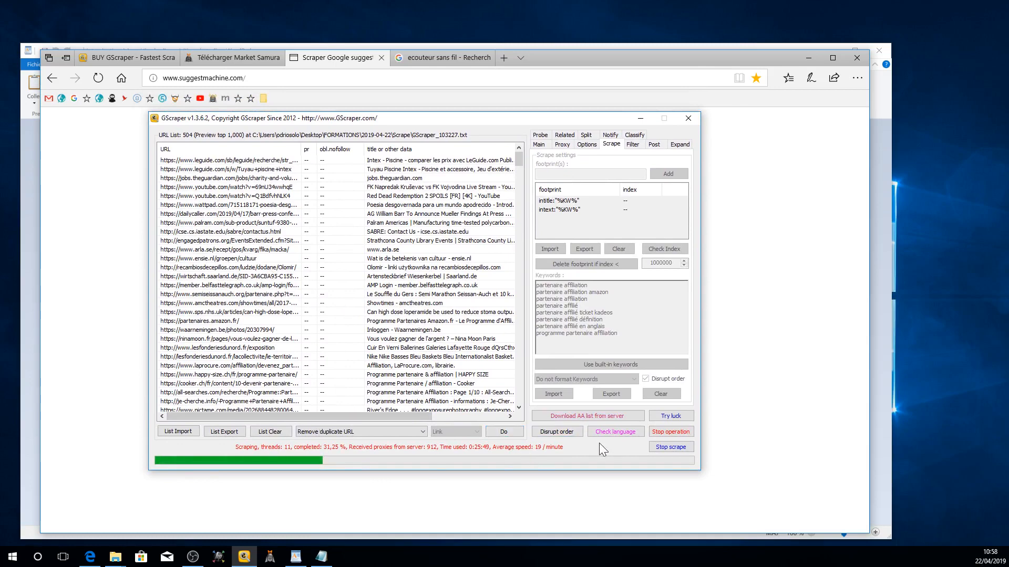
left_click(663, 448)
left_click(527, 315)
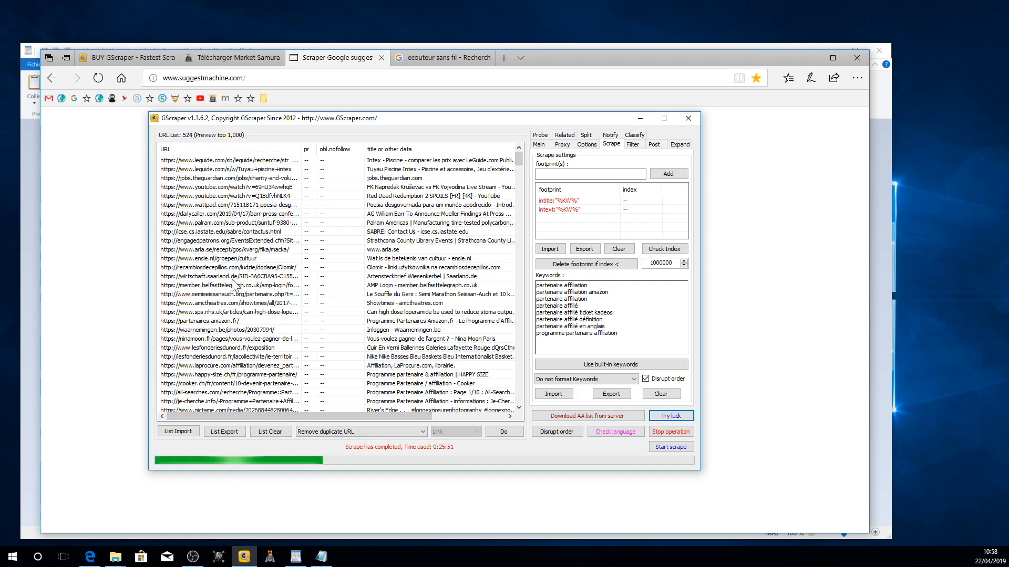
left_click(494, 433)
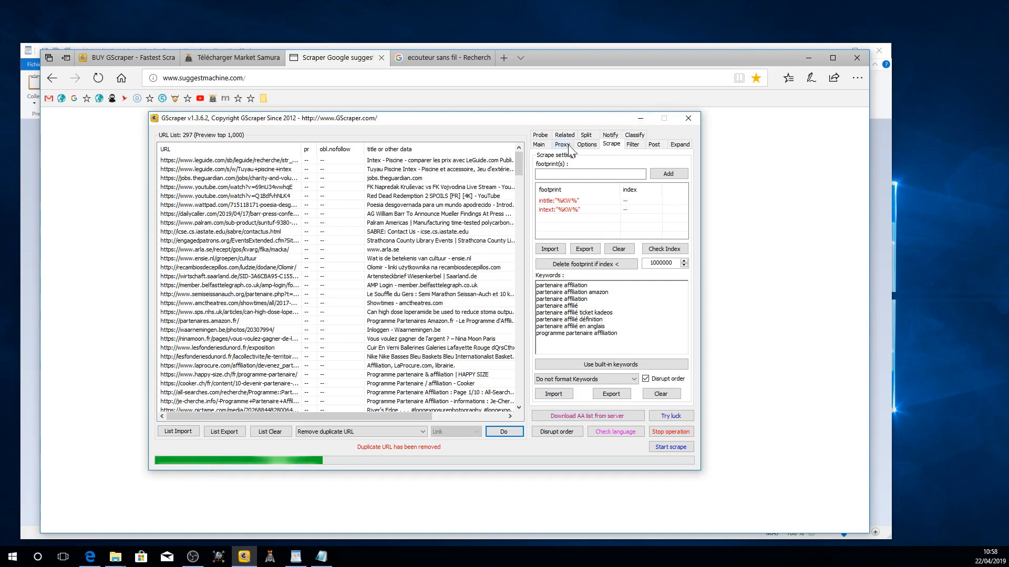
Step: Review the scrape options, including Google preferred language and max threads count, and the operations available for the URL list
left_click(594, 145)
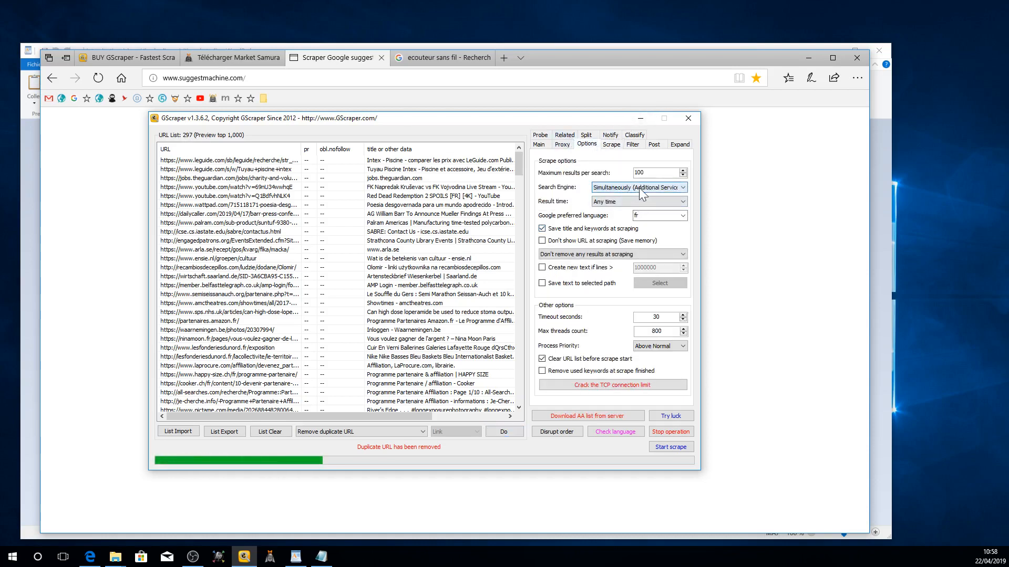
left_click(638, 216)
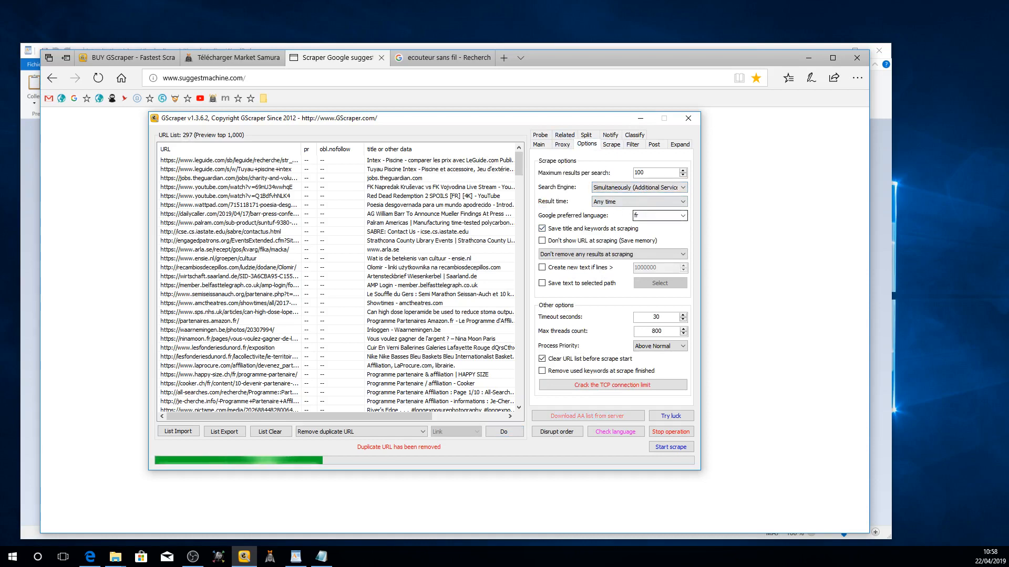
left_click(644, 215)
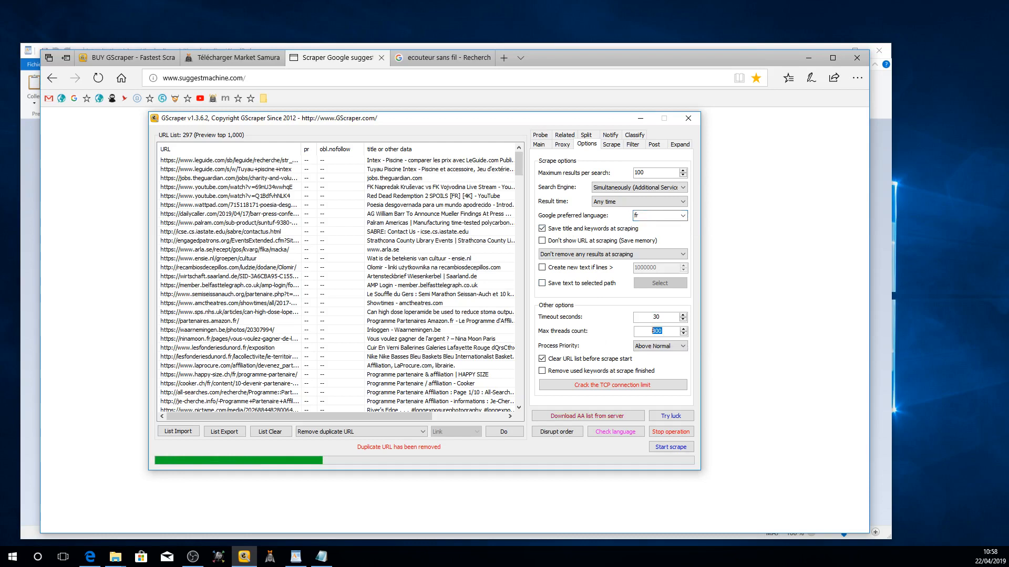
left_click(612, 145)
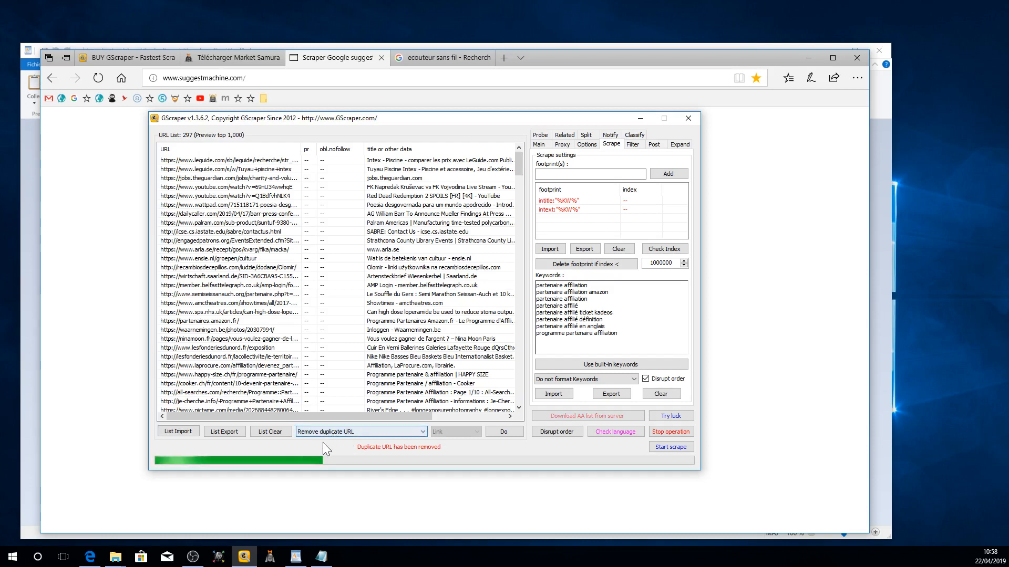
left_click(420, 434)
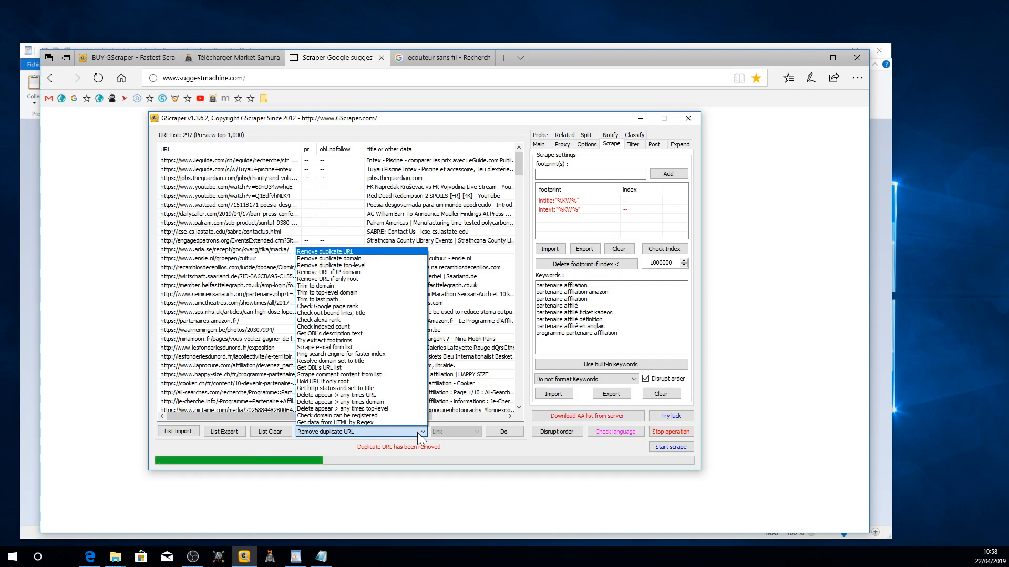
left_click(487, 128)
Step: Set the URL deletion filter to "URL doesn't include" with "affiliation" as its only filter text
left_click(632, 145)
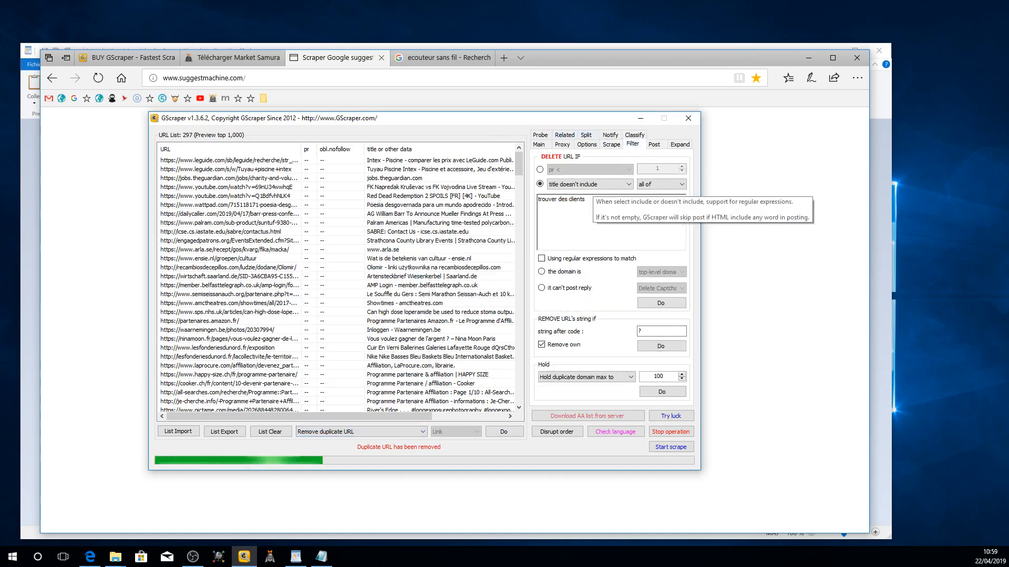
left_click(592, 201)
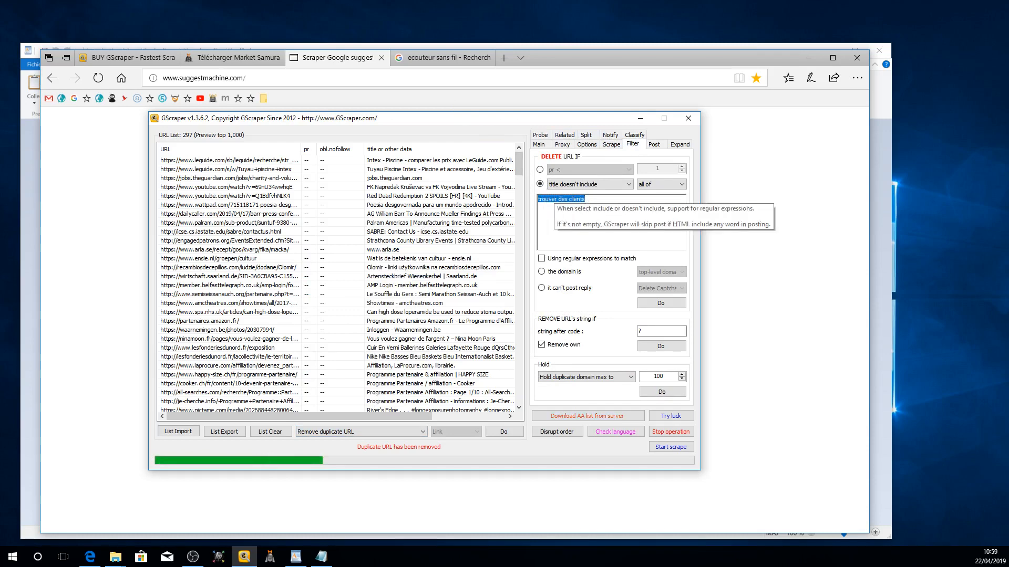
type("AFFILIATION")
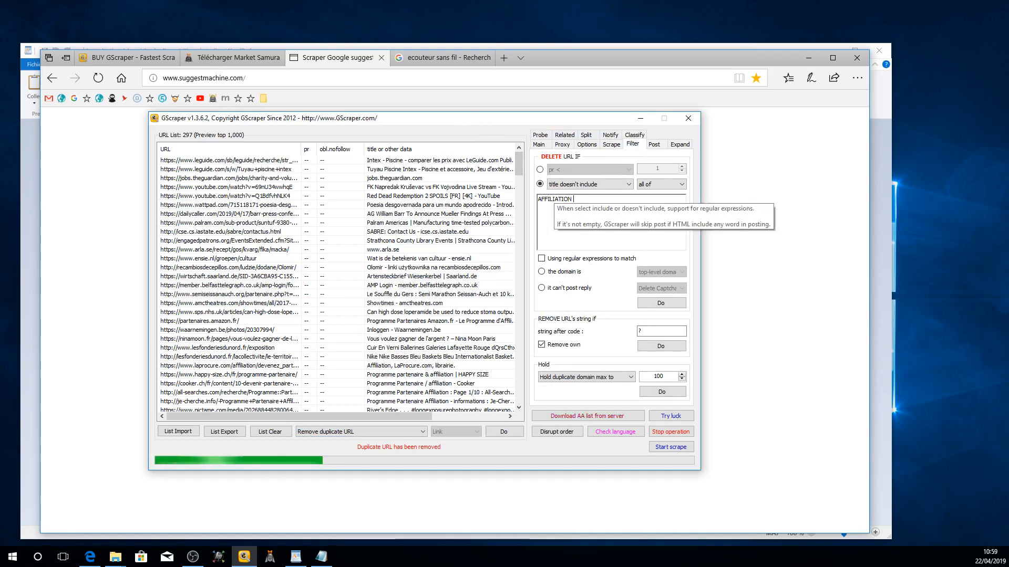
key("BackSpace")
key("BackSpace")
key("BackSpace")
key("BackSpace")
key("BackSpace")
key("BackSpace")
key("BackSpace")
key("BackSpace")
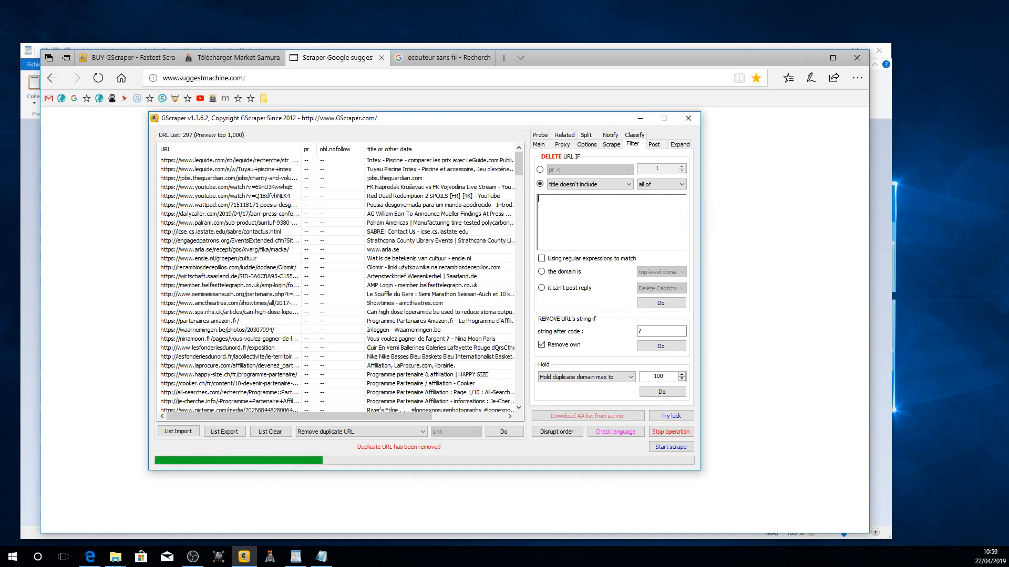
type("affiliation")
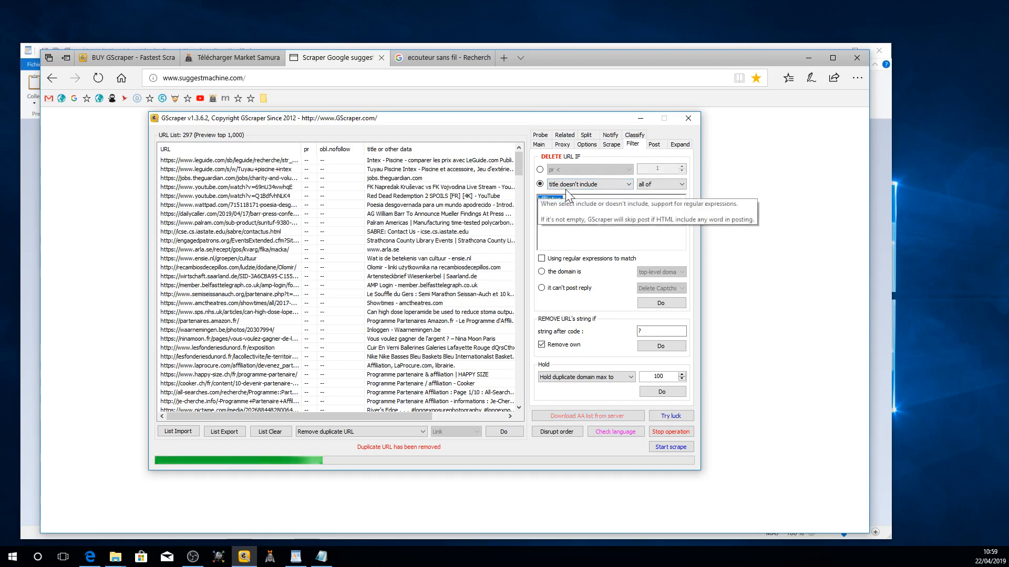
left_click(573, 186)
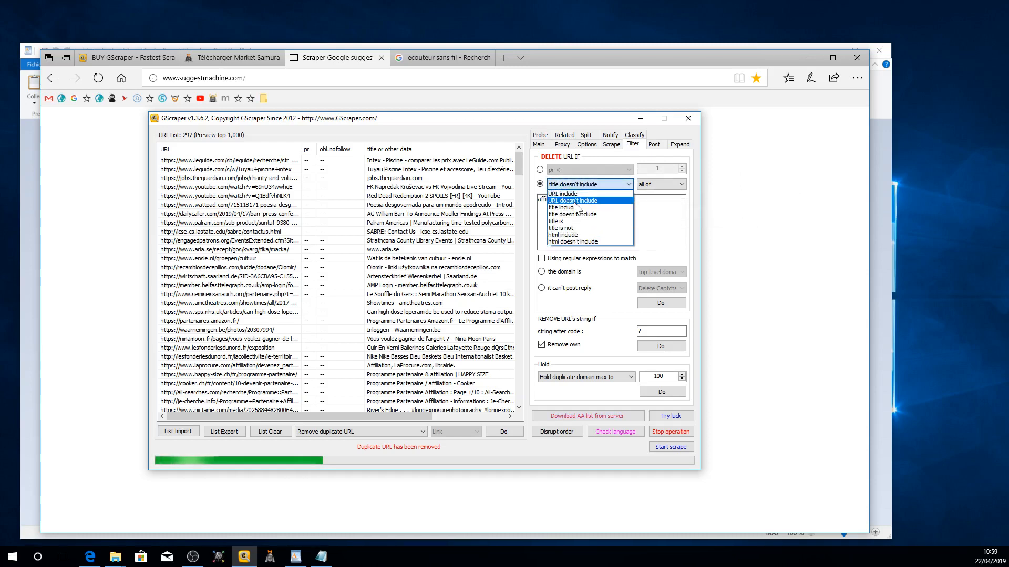
left_click(570, 200)
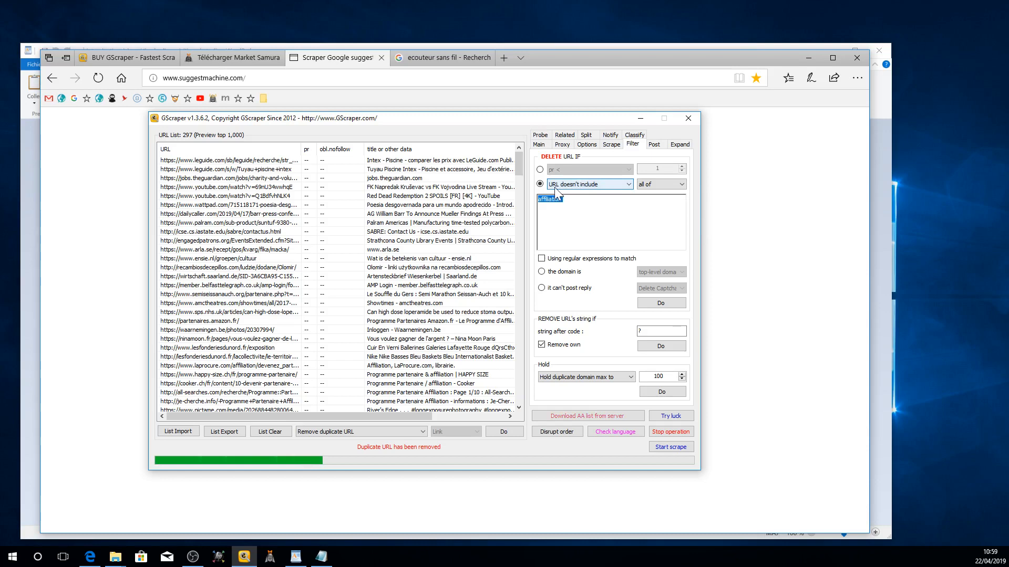
Step: Delete every URL whose title doesn't include "affiliation" from the results list
left_click(559, 200)
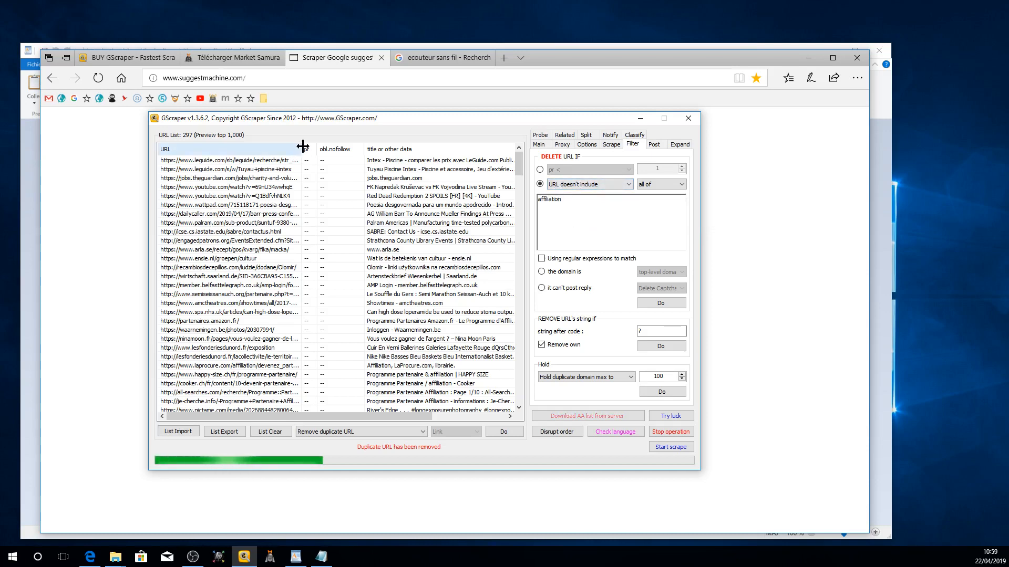
mouse_move(304, 146)
left_mouse_down()
mouse_move(378, 151)
mouse_move(310, 156)
left_mouse_up()
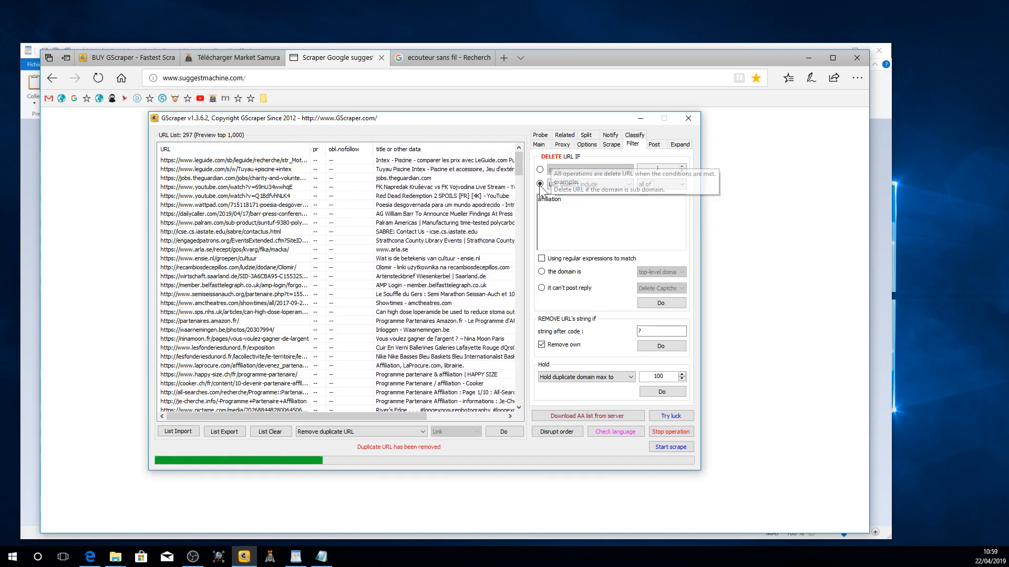
left_click(589, 184)
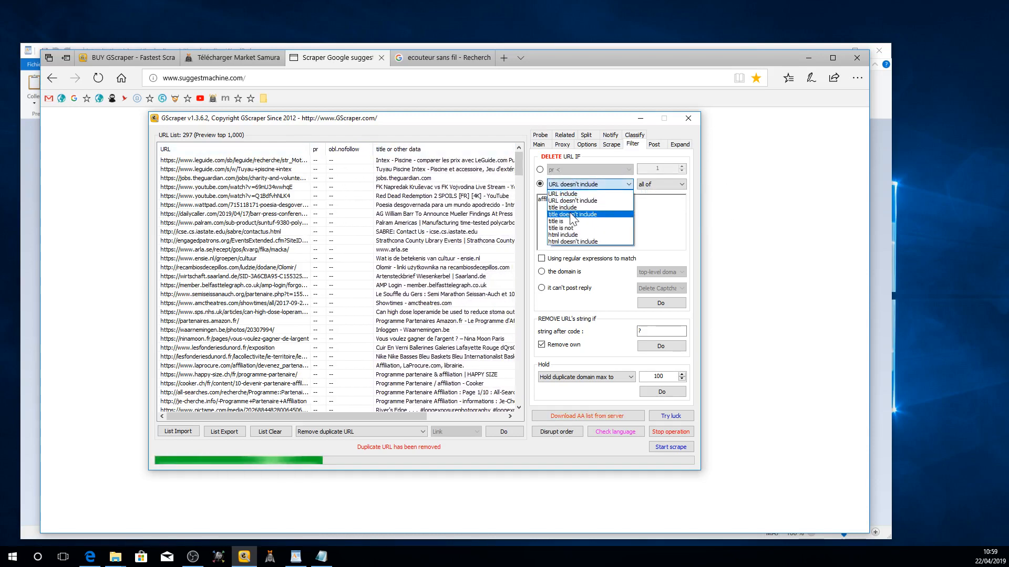
left_click(572, 215)
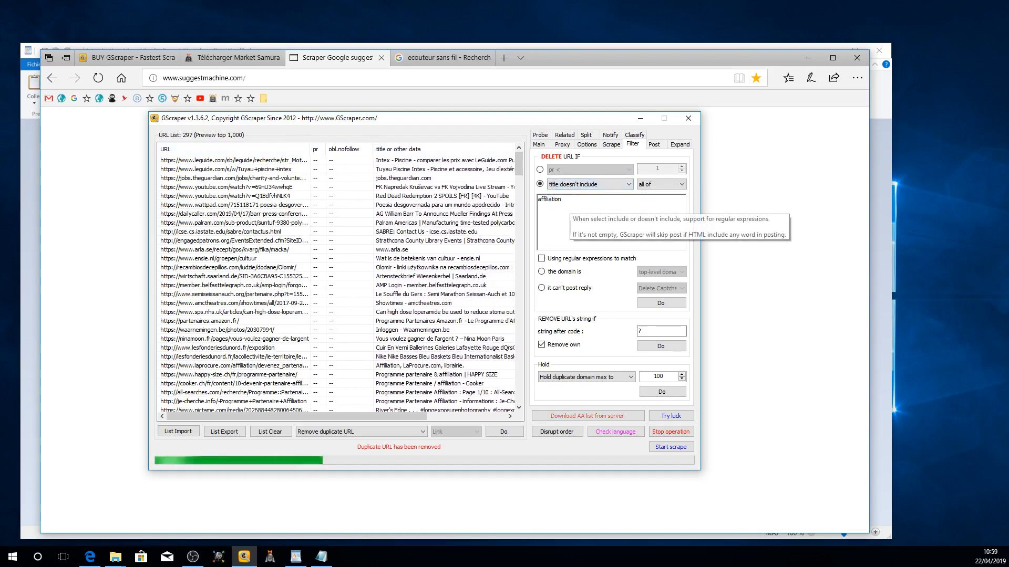
double_click(548, 202)
left_click(583, 210)
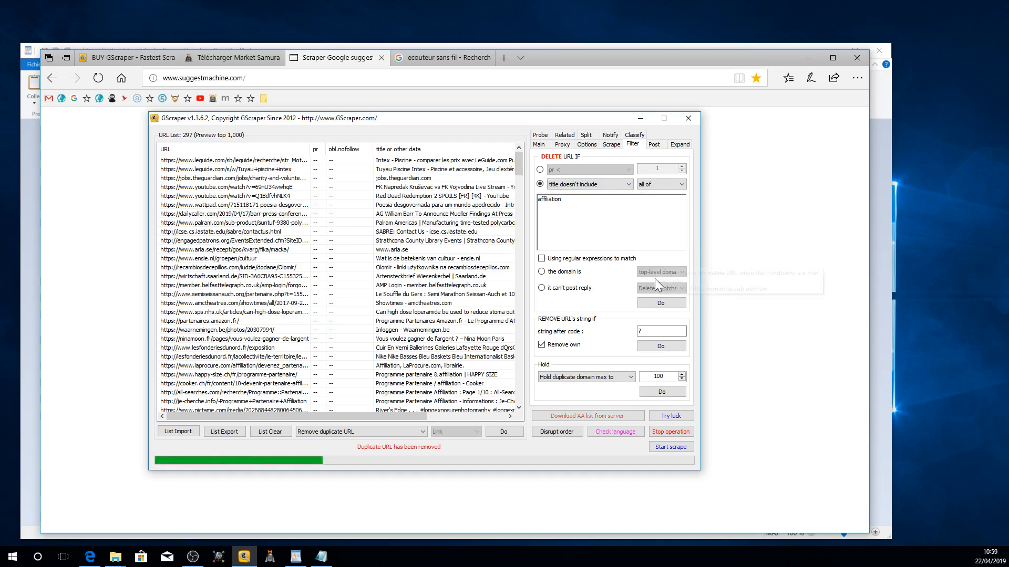
left_click(657, 302)
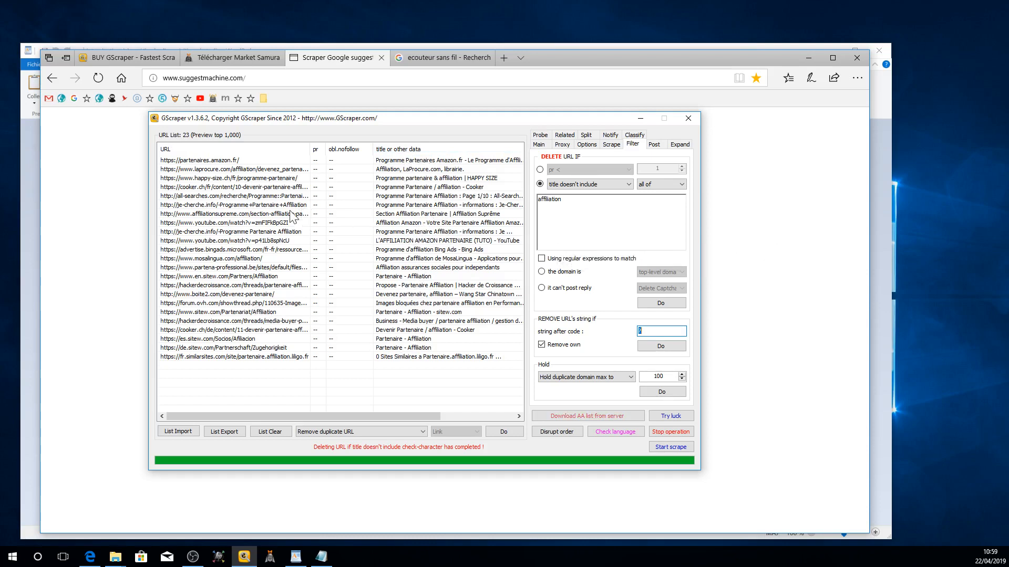
Step: Extract the OBL's URL list from the remaining results and save it on the desktop as text file frgtrg
left_click(330, 432)
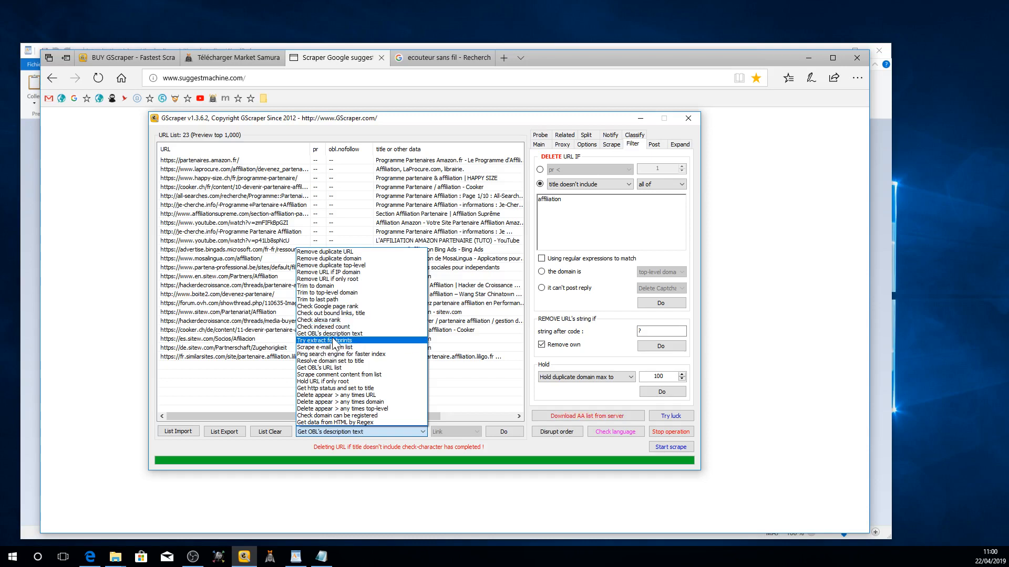
left_click(323, 367)
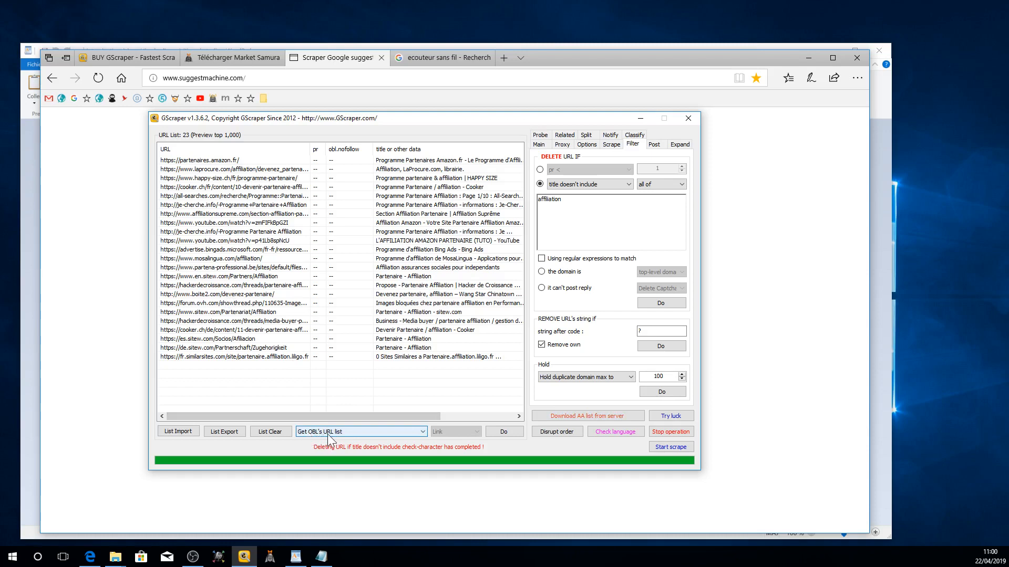
left_click(503, 430)
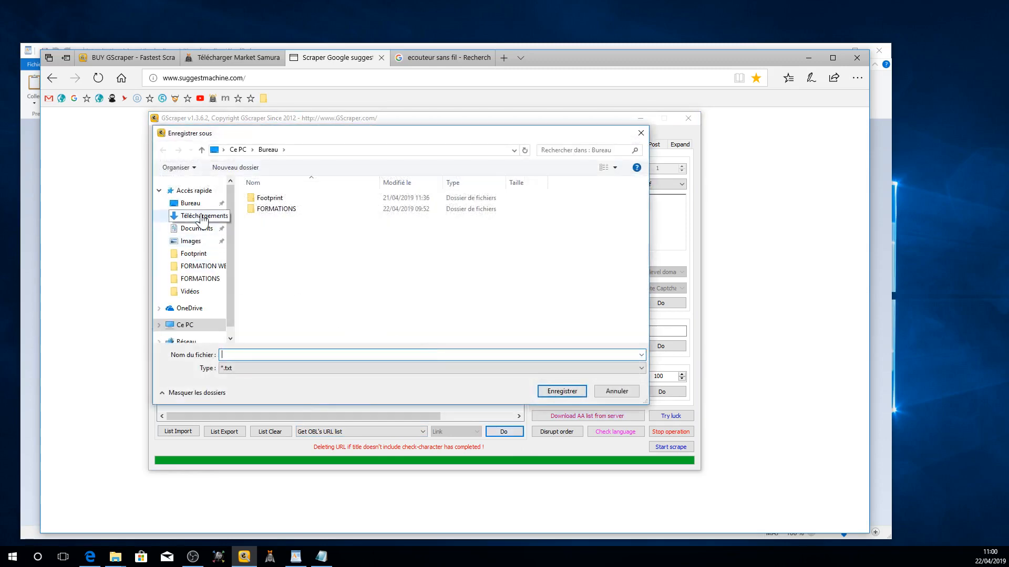
left_click(190, 203)
left_click(399, 355)
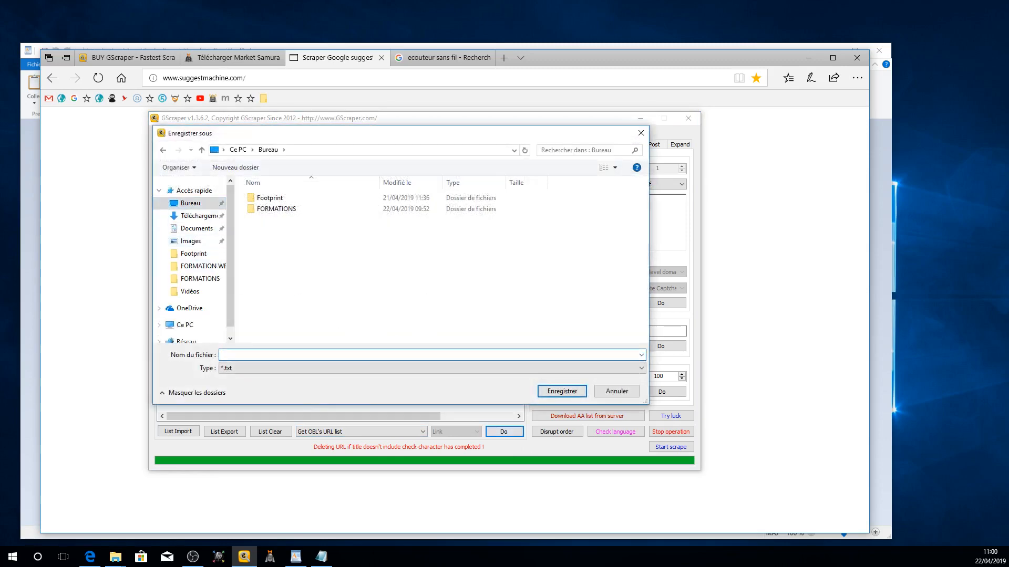
left_click(559, 391)
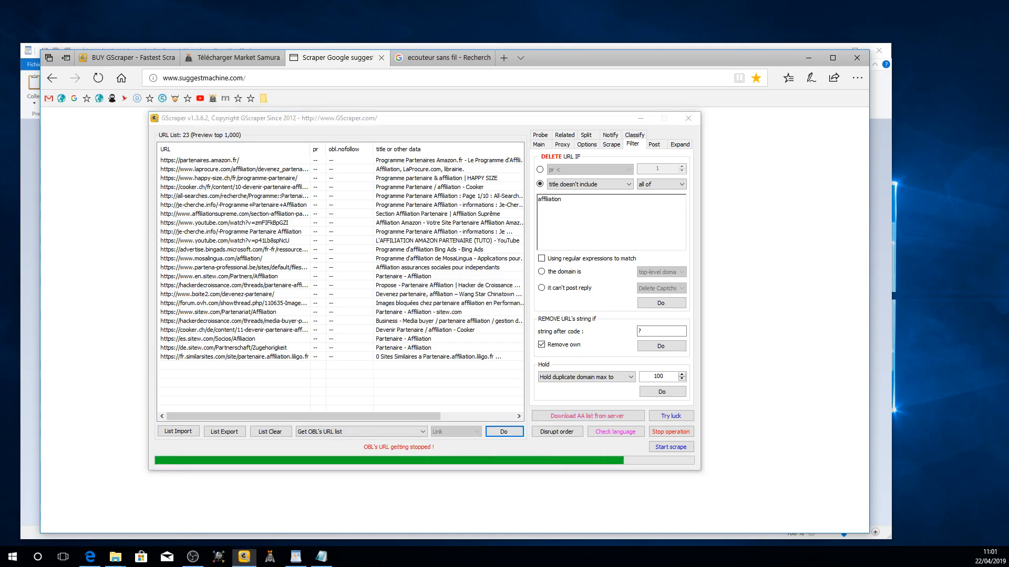
Step: Look through the outbound URLs in the saved frgtrg text file and put the file window away
scroll(474, 295, "down", 4)
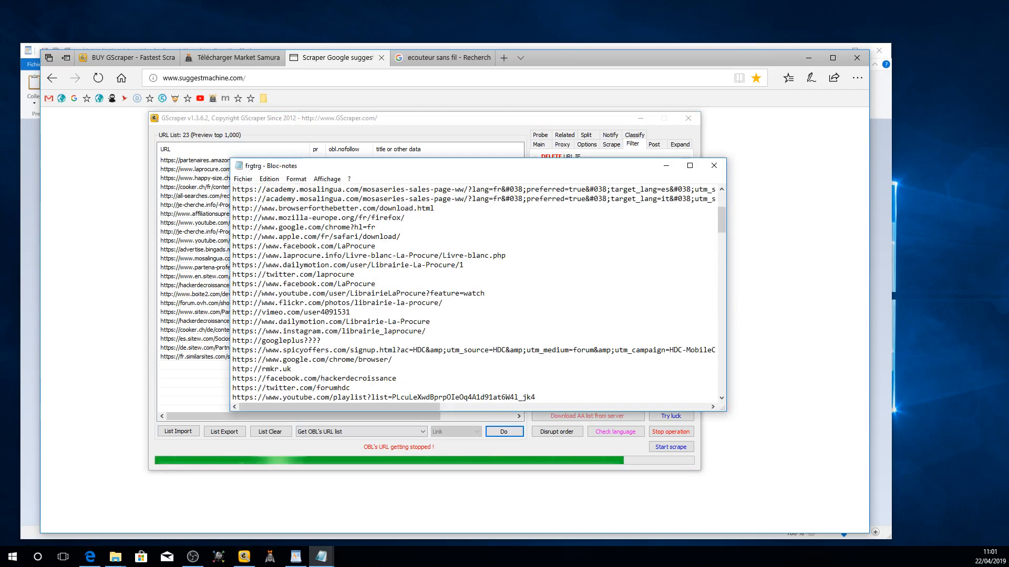
scroll(475, 294, "down", 20)
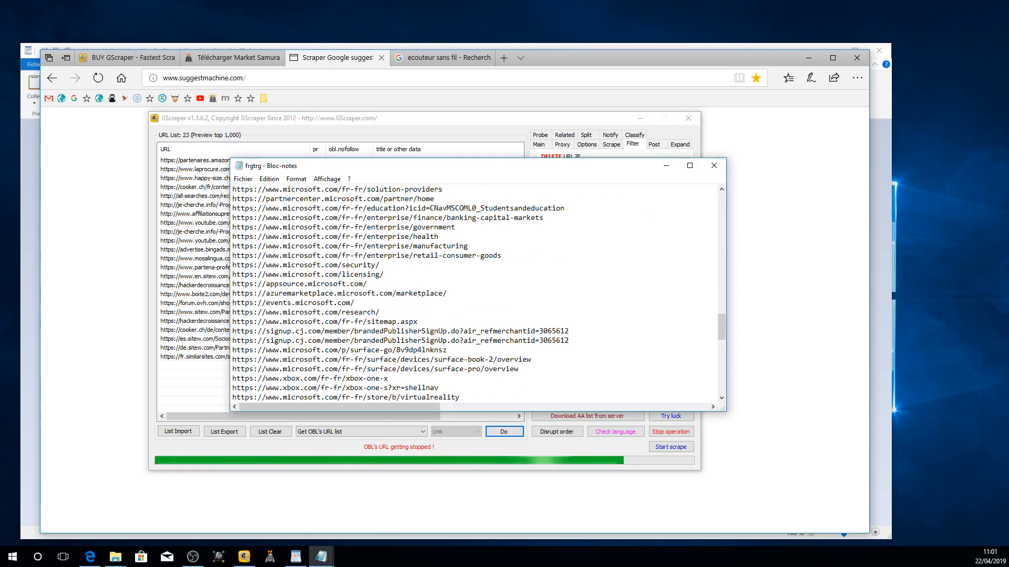
scroll(474, 294, "down", 10)
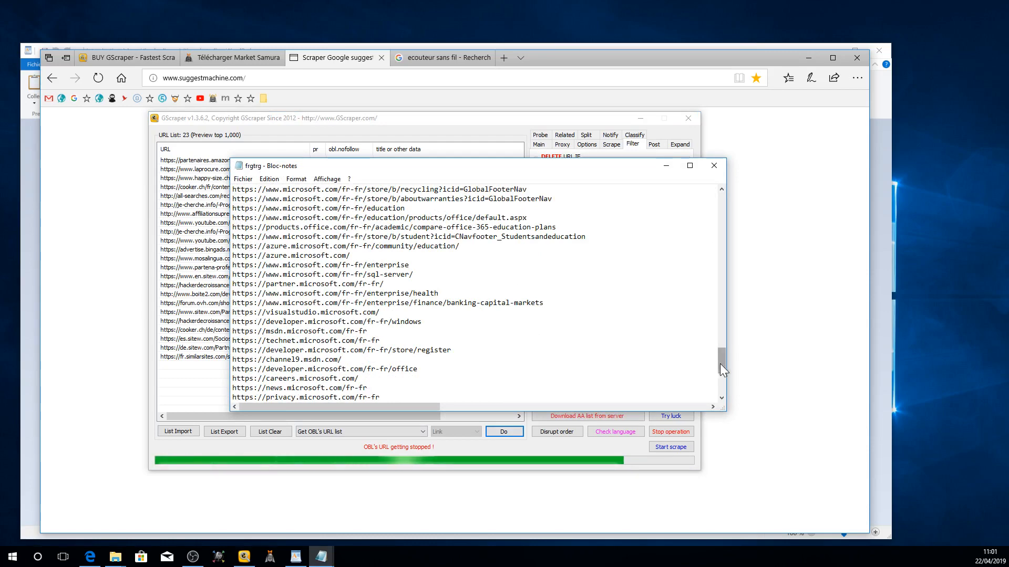
left_click_drag(720, 365, 681, 187)
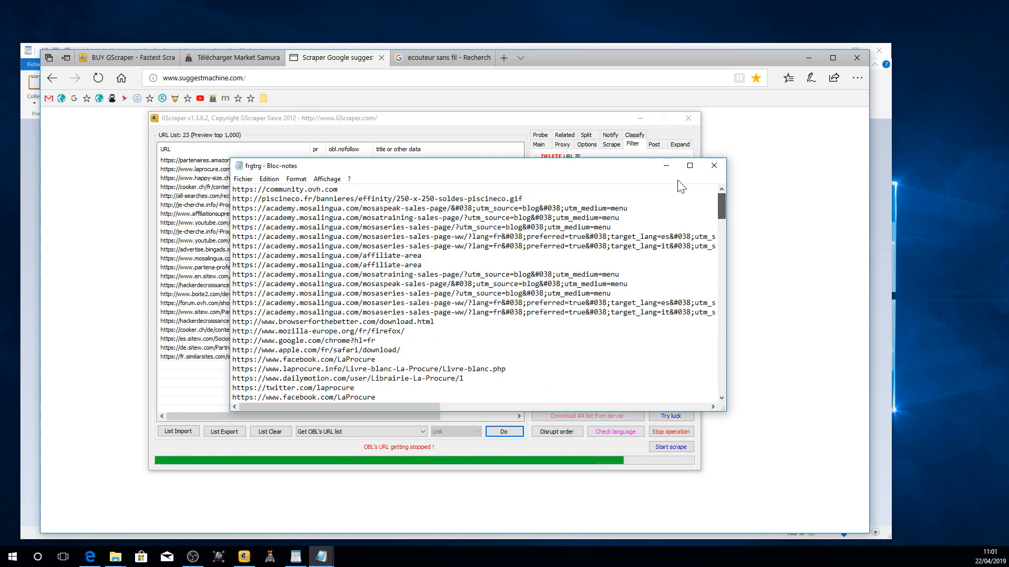
left_click(667, 166)
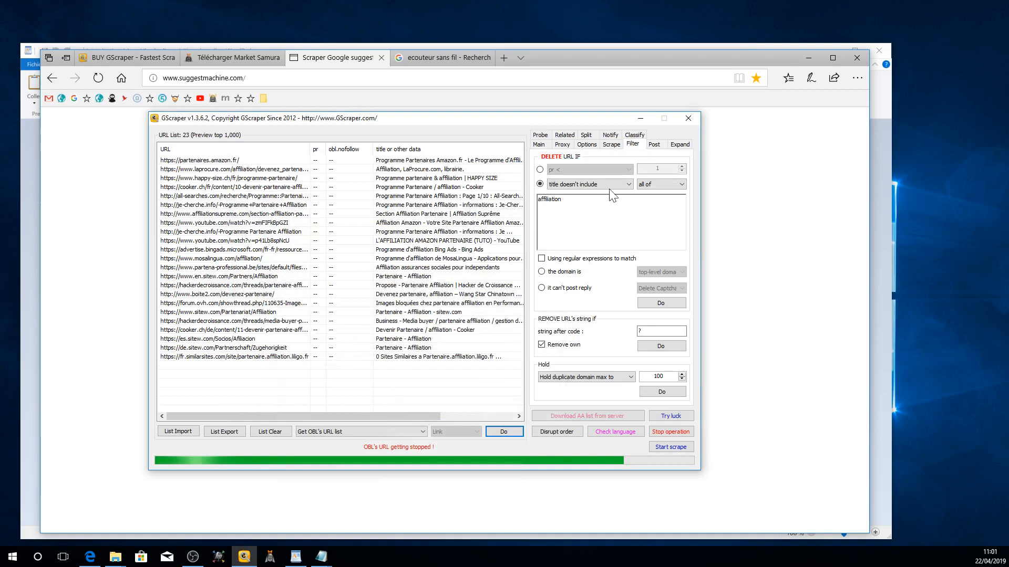
Step: Clear the whole URL list and import the frgtrg text file from the desktop in its place
left_click(276, 429)
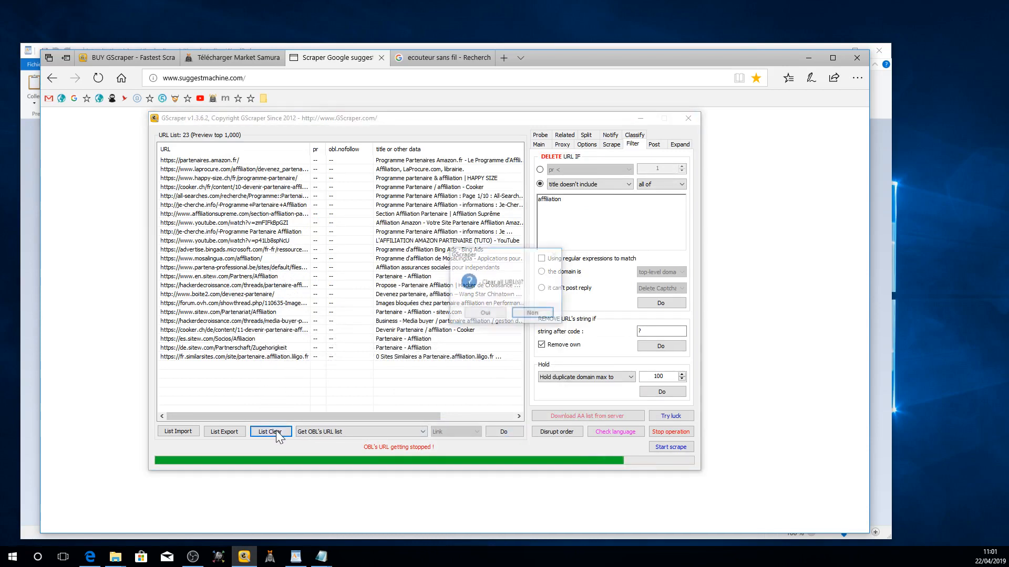
left_click(482, 314)
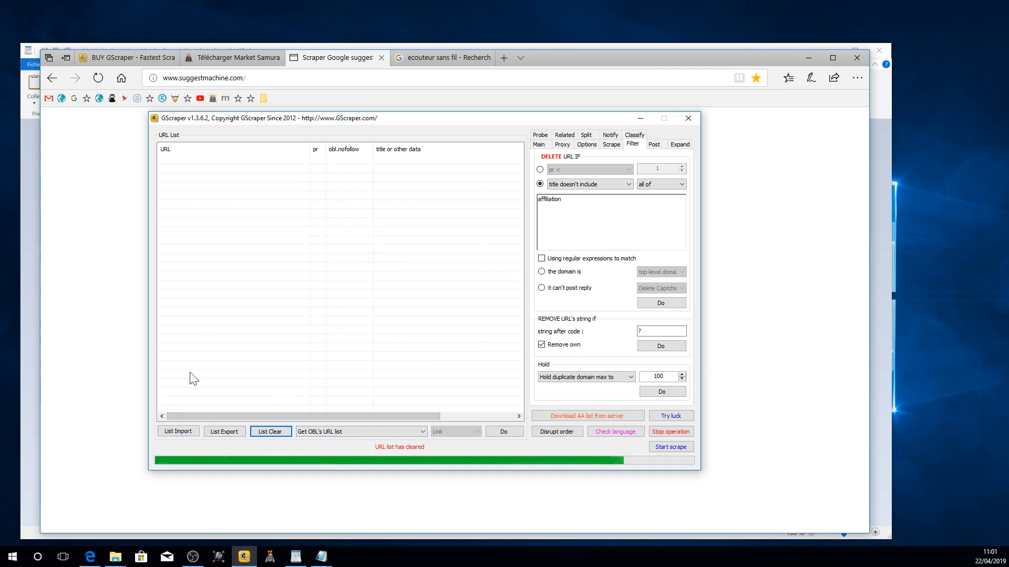
left_click(177, 430)
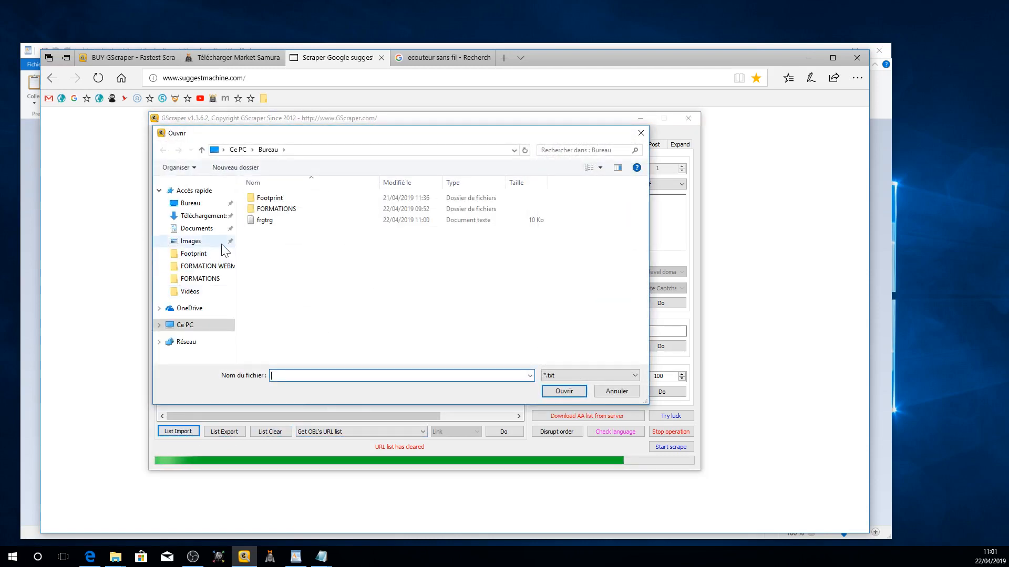
left_click(268, 220)
left_click(560, 390)
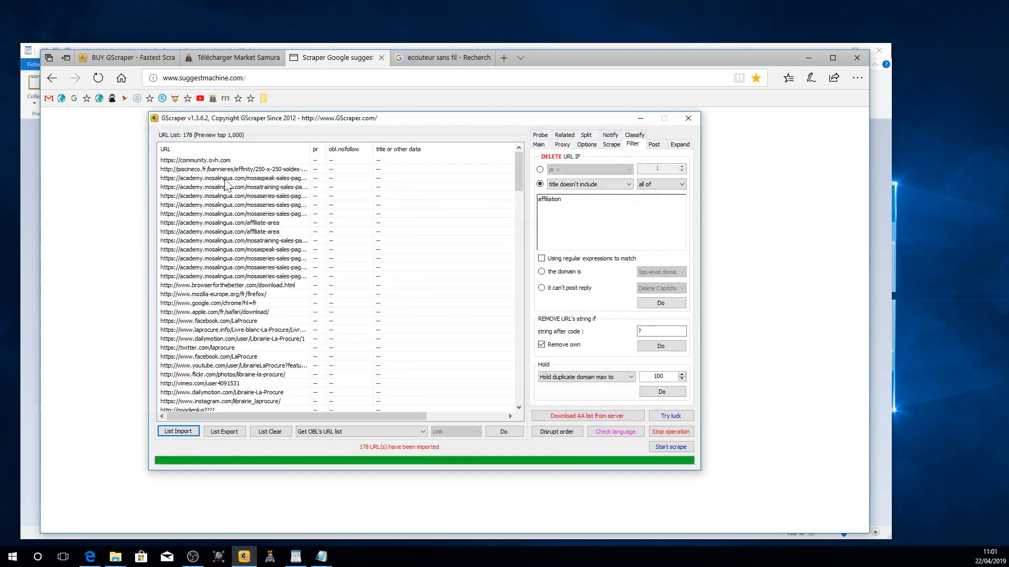
Step: Look over the imported outbound URLs and remove the duplicate URLs from the list
scroll(368, 256, "down", 13)
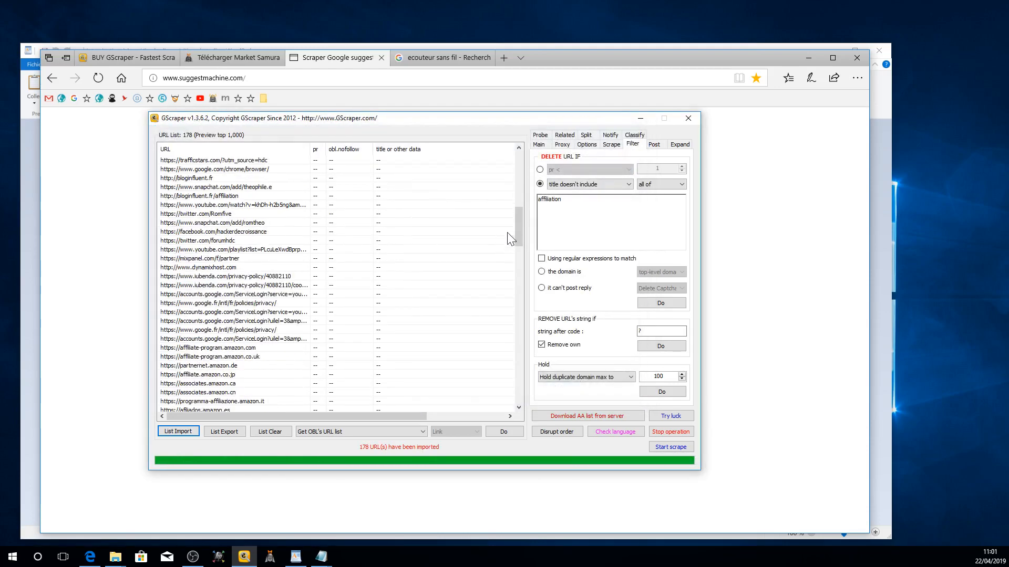
left_click_drag(519, 231, 519, 347)
left_click(355, 430)
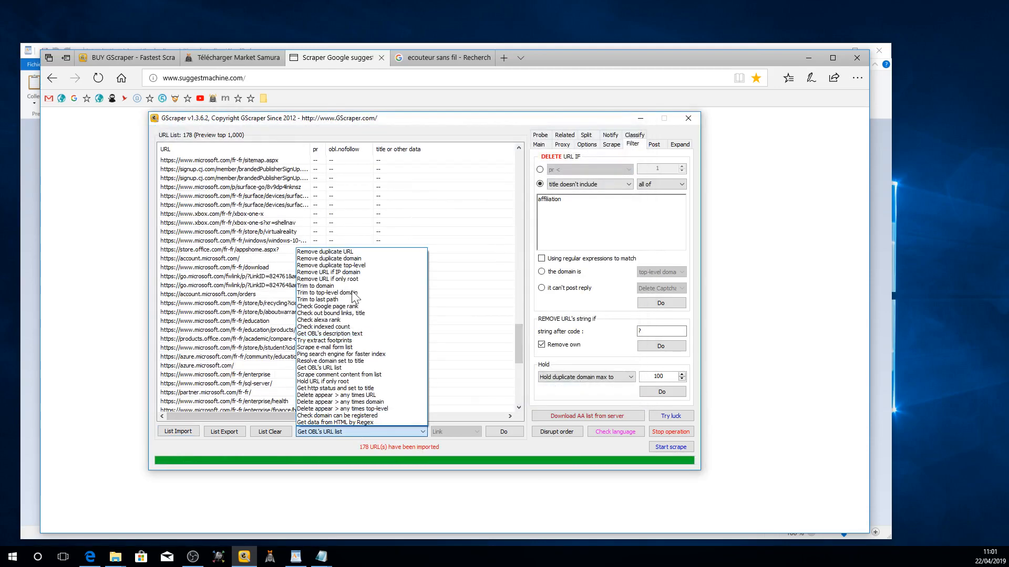
left_click(354, 250)
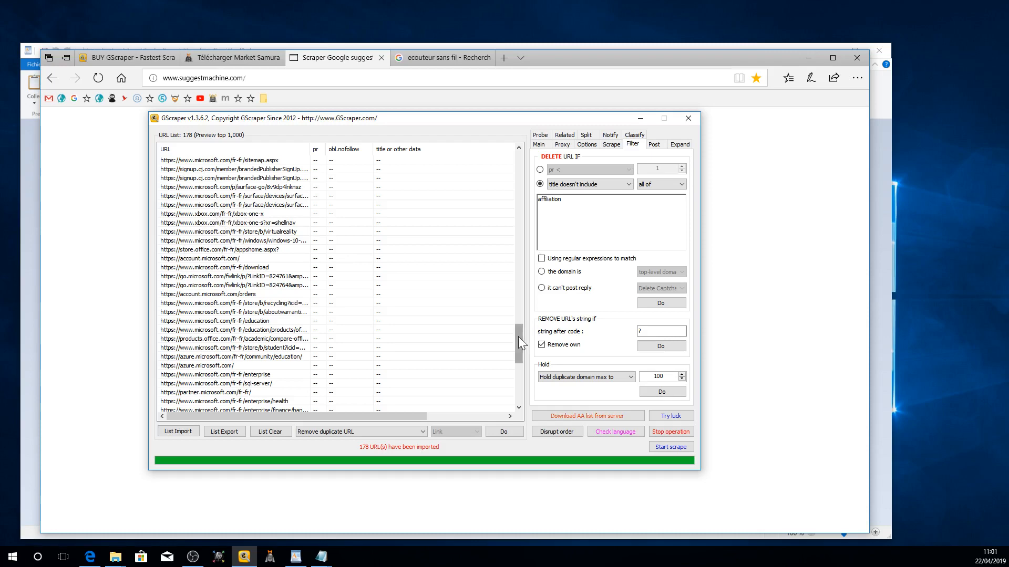
left_click_drag(518, 336, 493, 175)
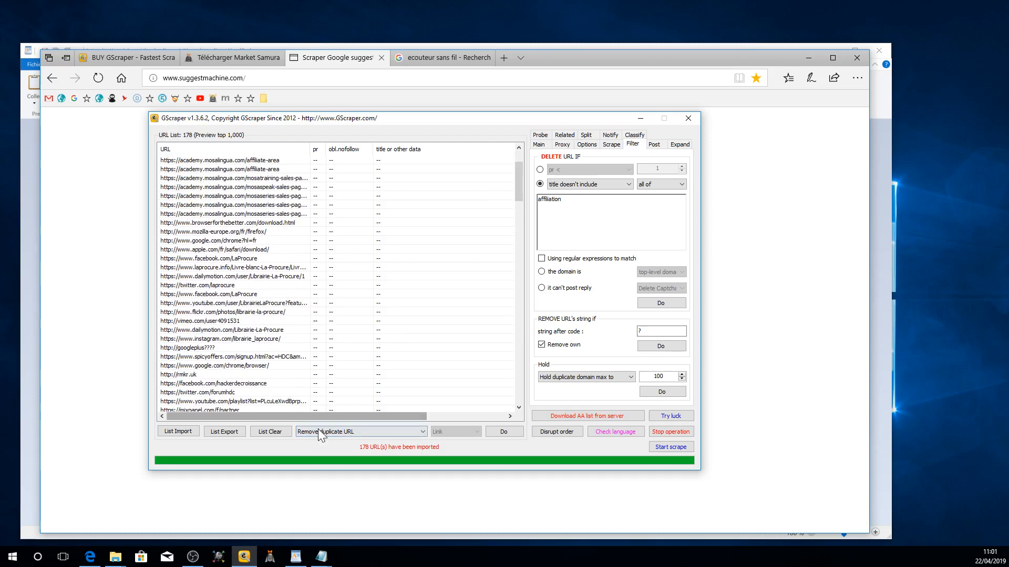
left_click(505, 436)
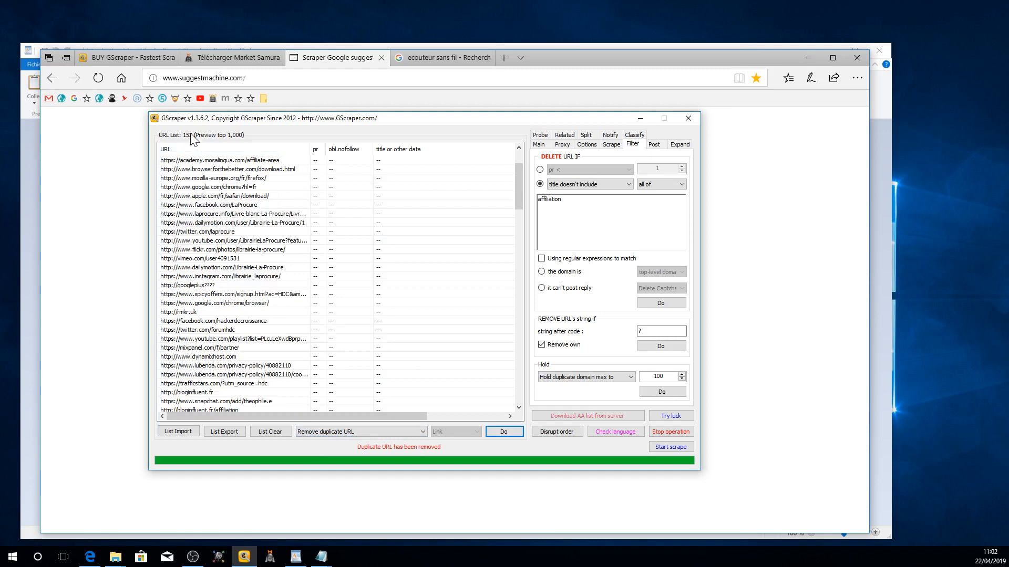
Step: Remove duplicate domains from the imported URL list
left_click_drag(308, 415, 211, 418)
left_click_drag(520, 187, 528, 397)
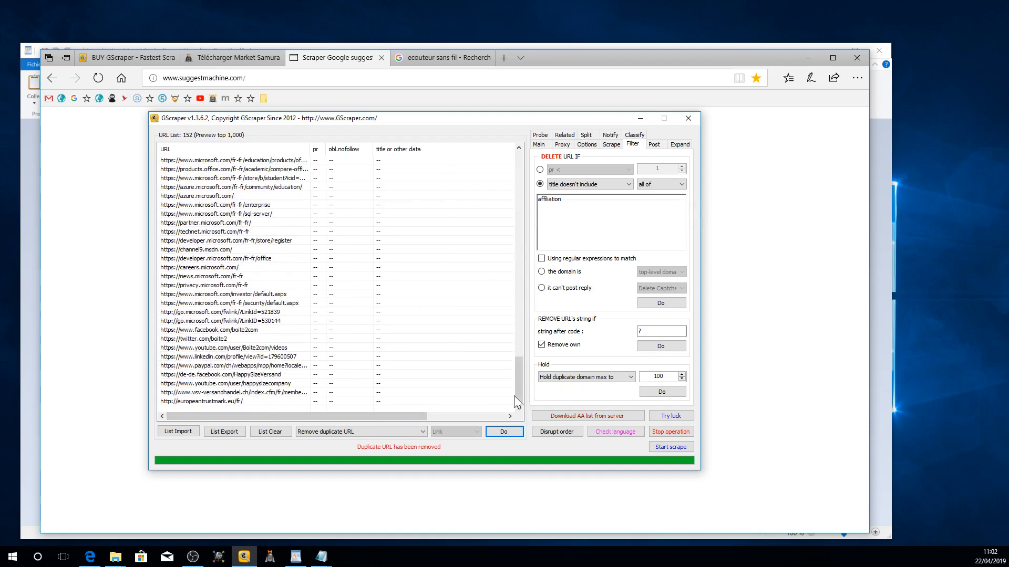
left_click(384, 432)
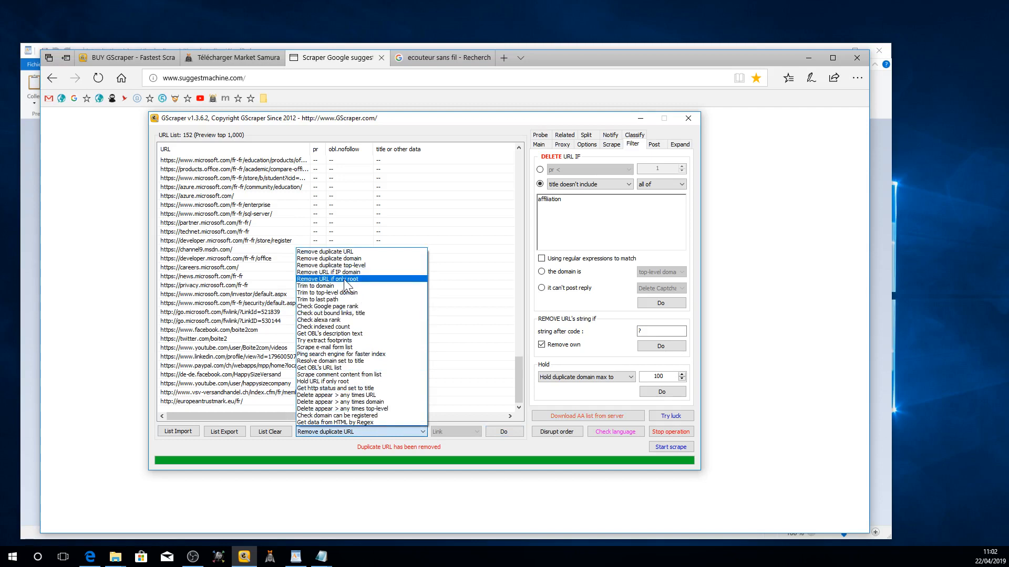
key("Up")
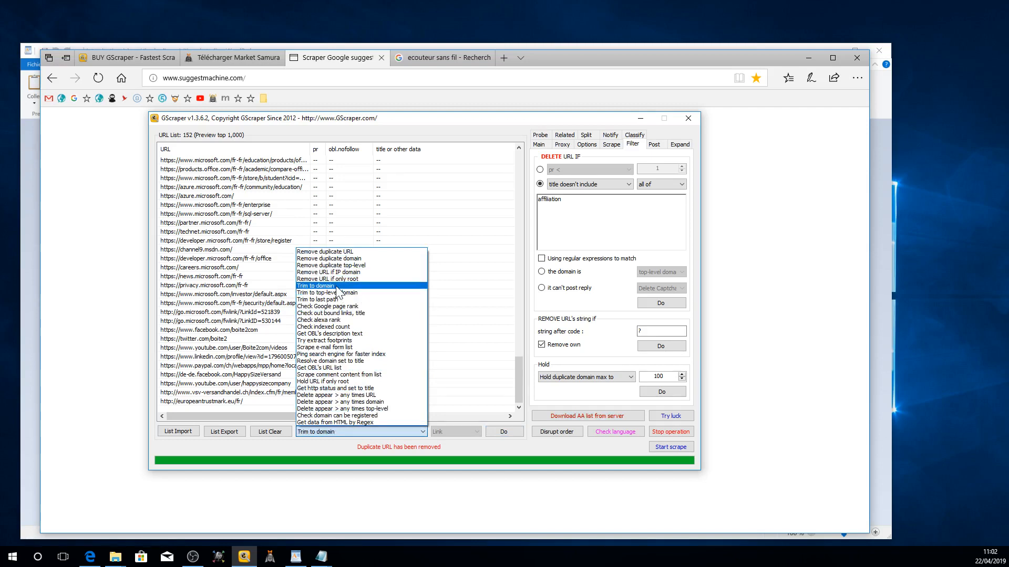
left_click(339, 255)
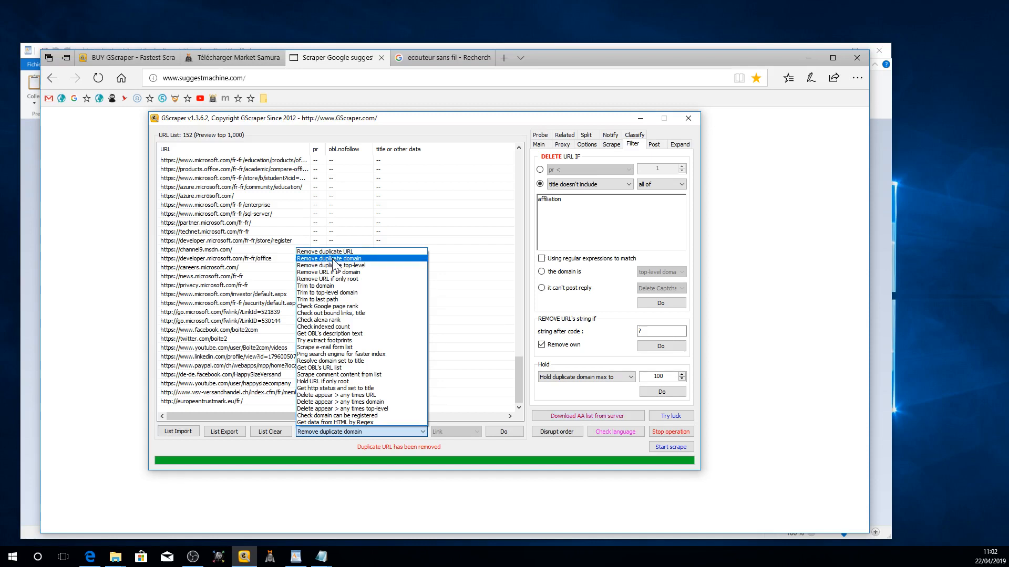
left_click(334, 259)
left_click(503, 430)
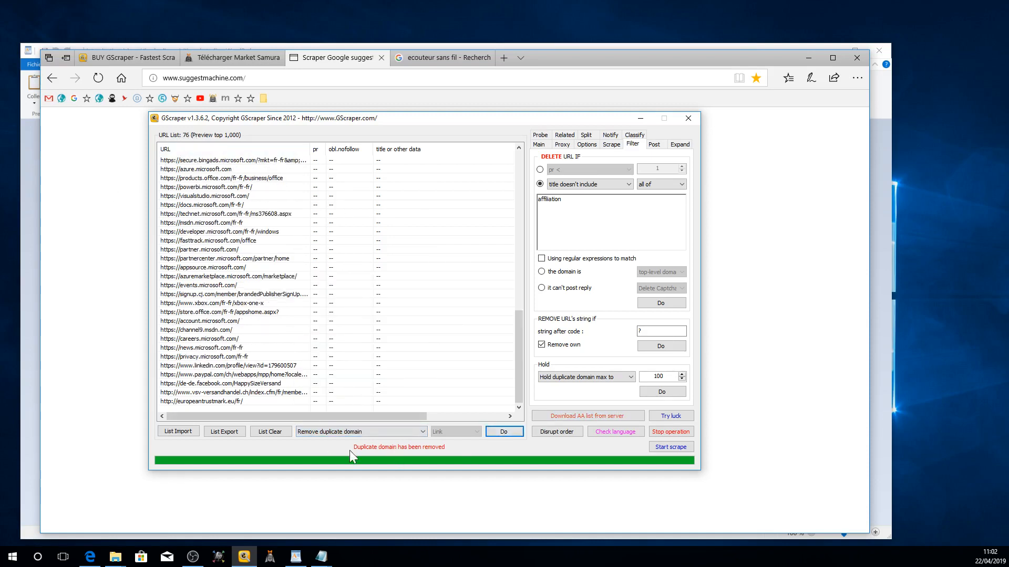
Step: Trim all remaining URLs in the list to their domain
left_click(355, 431)
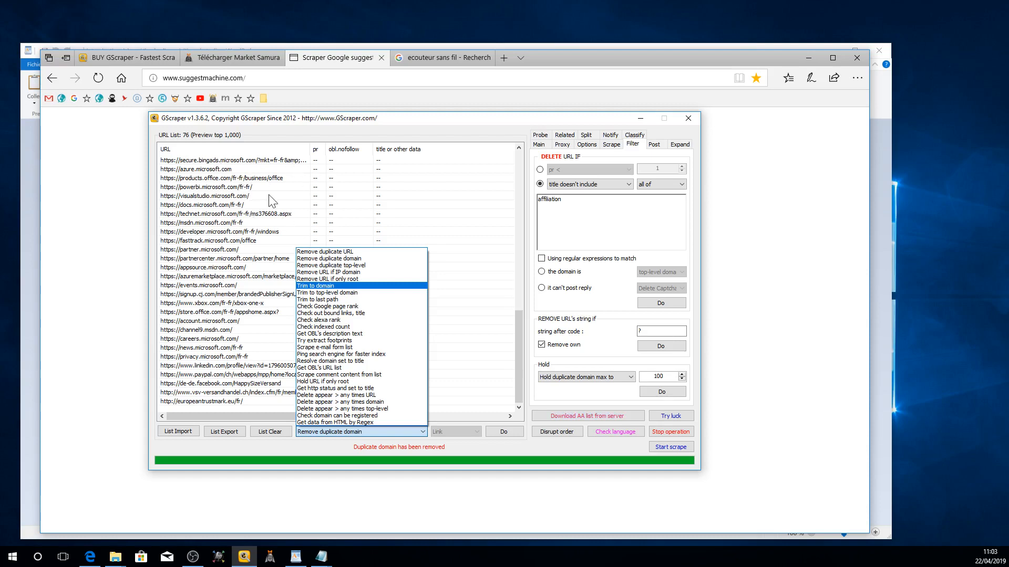
left_click(260, 165)
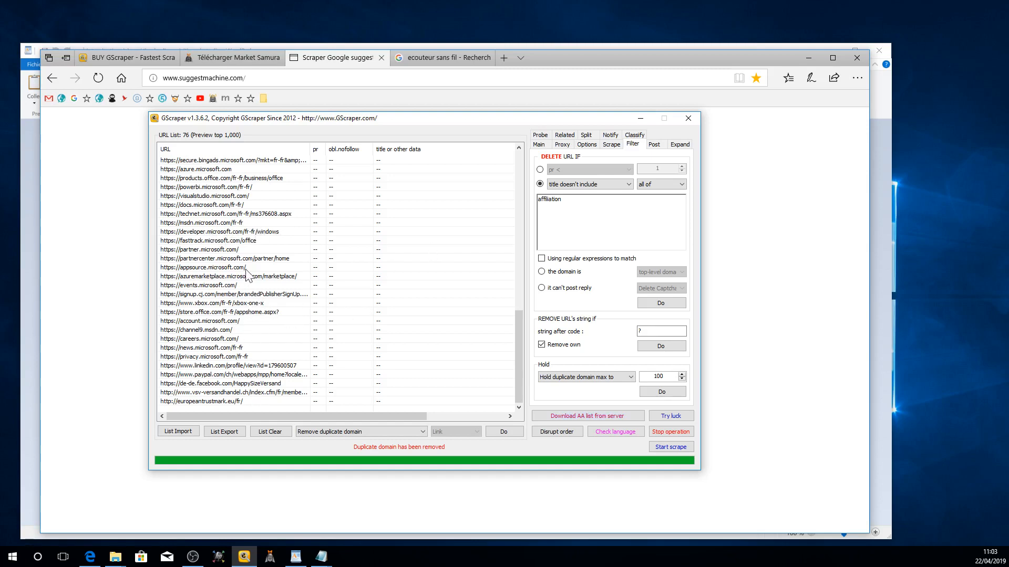
left_click(313, 433)
left_click(325, 286)
left_click(496, 431)
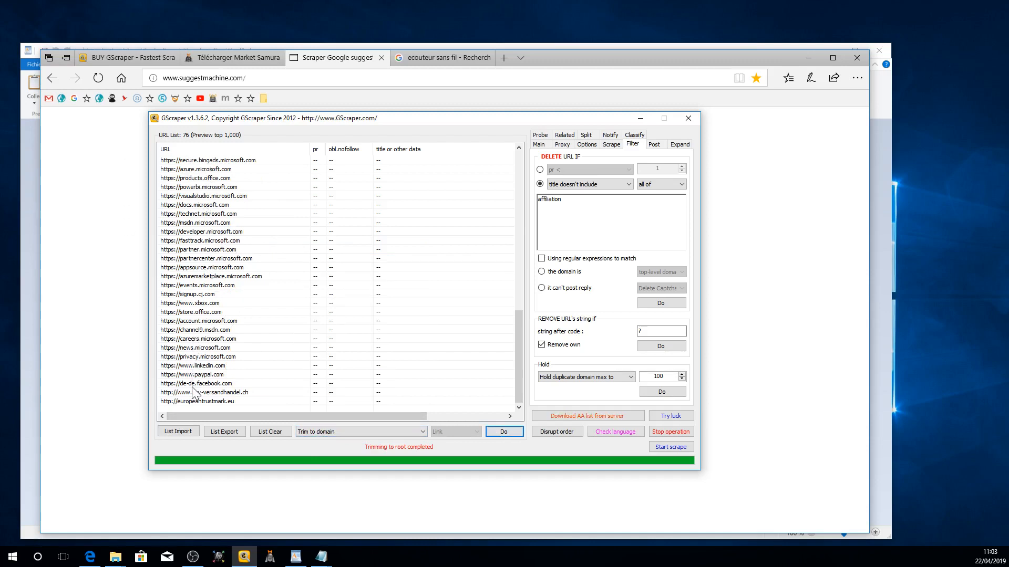
Step: Bring up the export options for the trimmed domain list and dismiss them without exporting
left_click(512, 321)
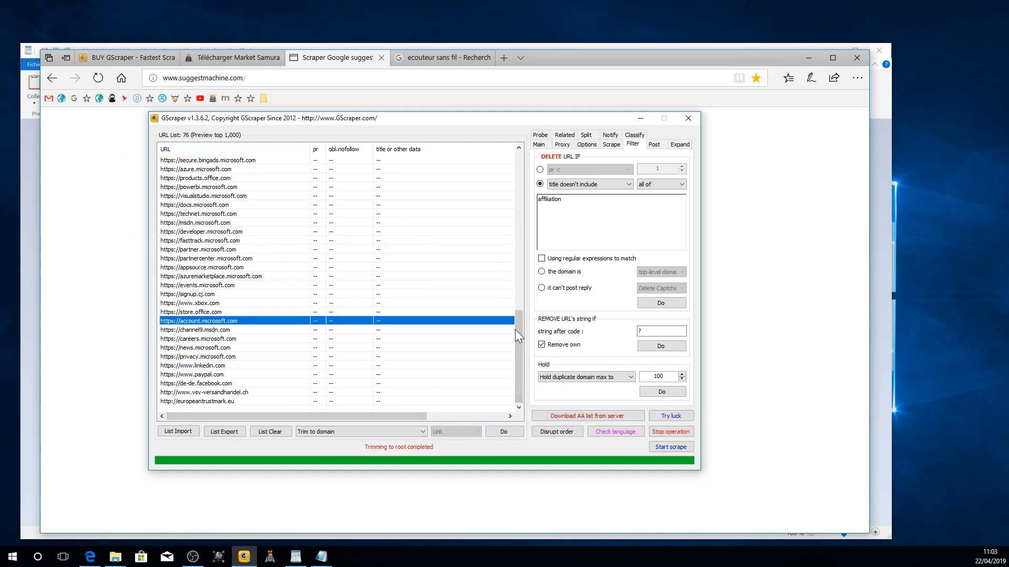
left_click(226, 434)
left_click(251, 439)
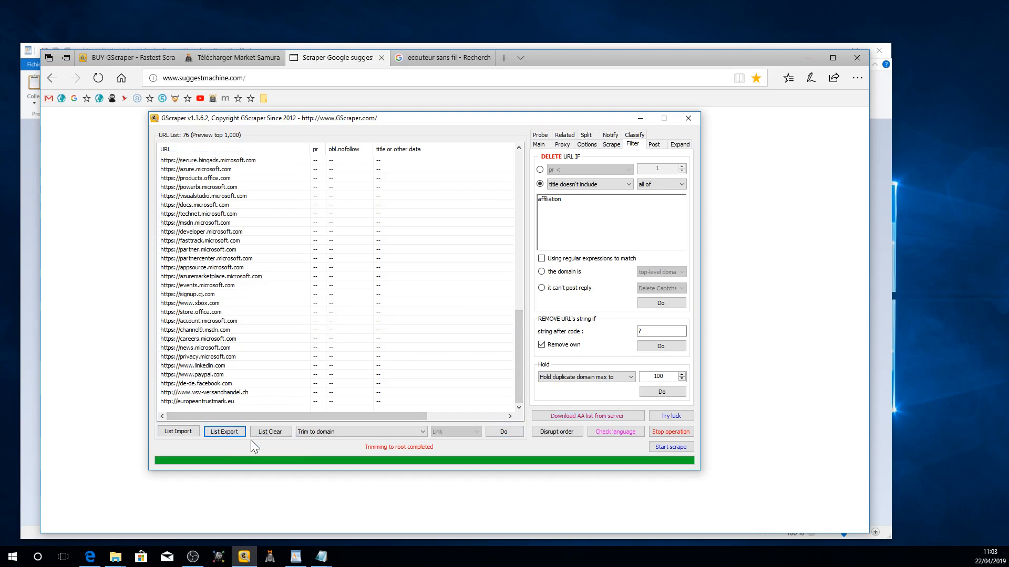
Step: Export the trimmed domain list to the desktop as a text file named fert'rt and bring the exported file into view
type("fert'rt")
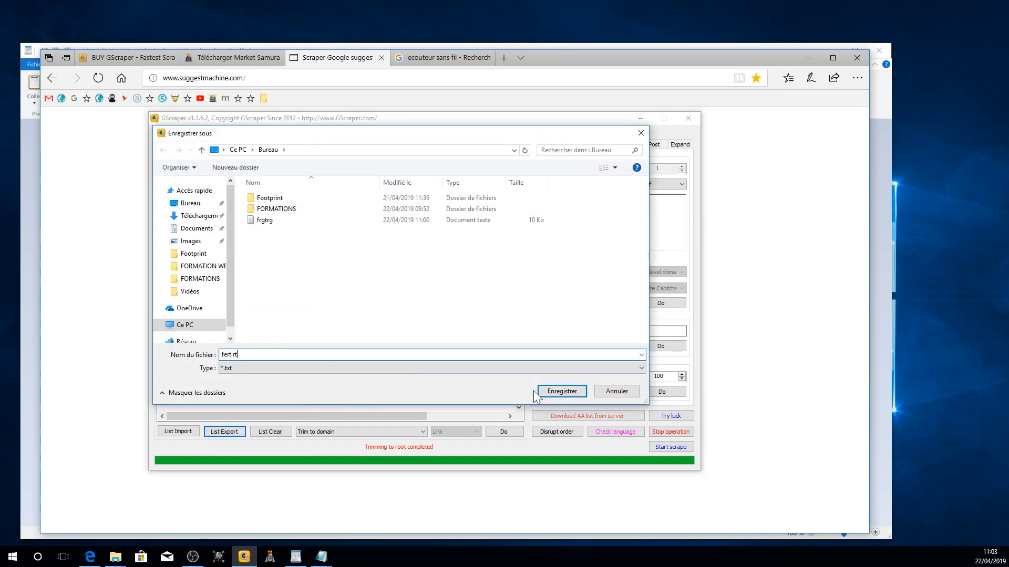
left_click(553, 392)
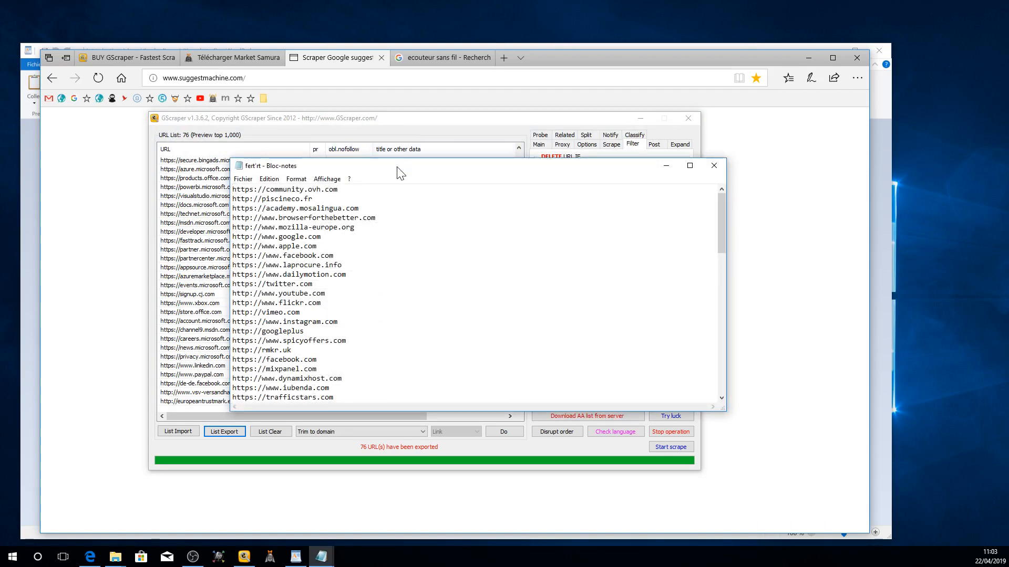
left_click_drag(400, 173, 344, 142)
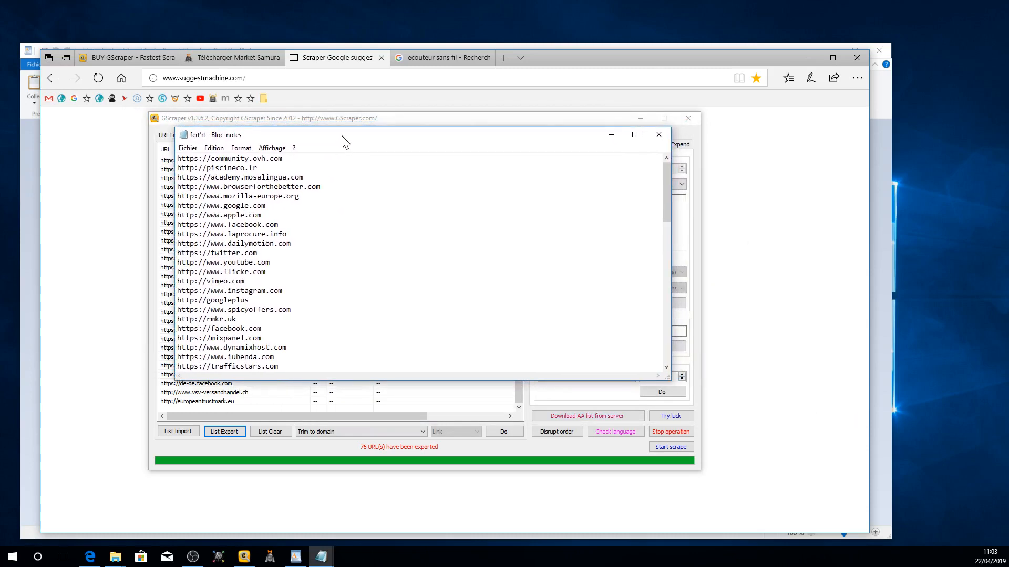
left_click(190, 148)
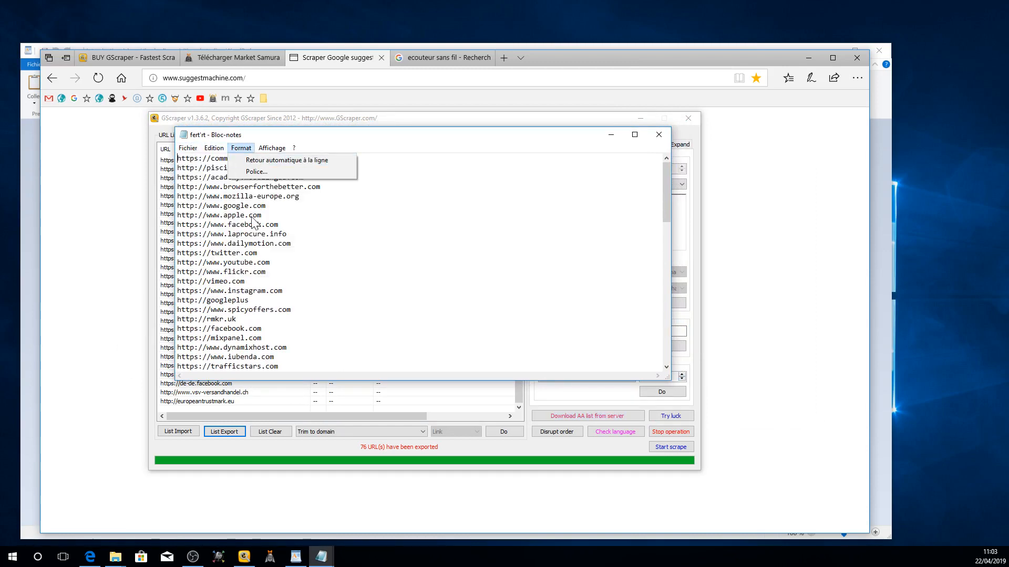
mouse_move(206, 151)
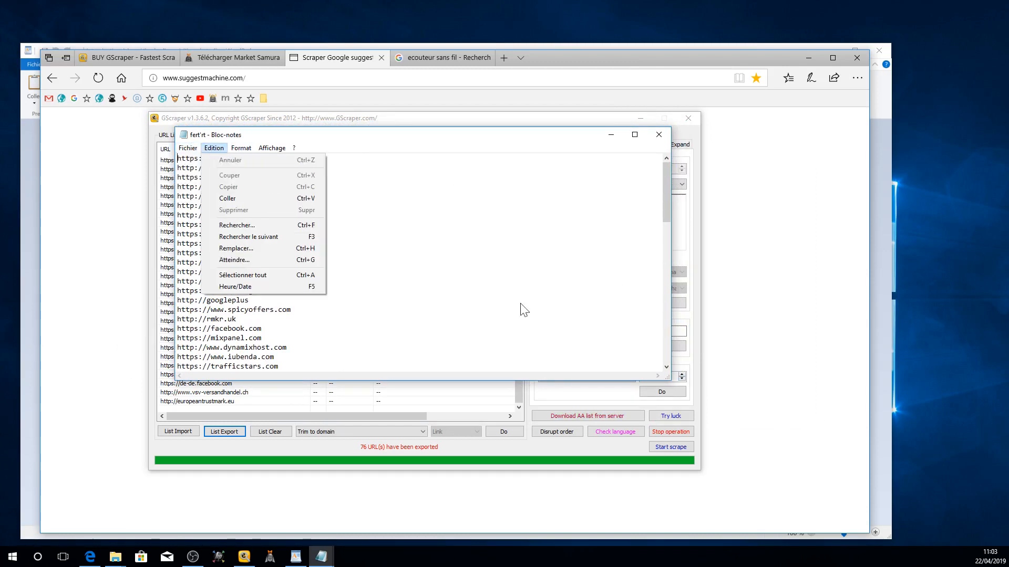
left_click(269, 136)
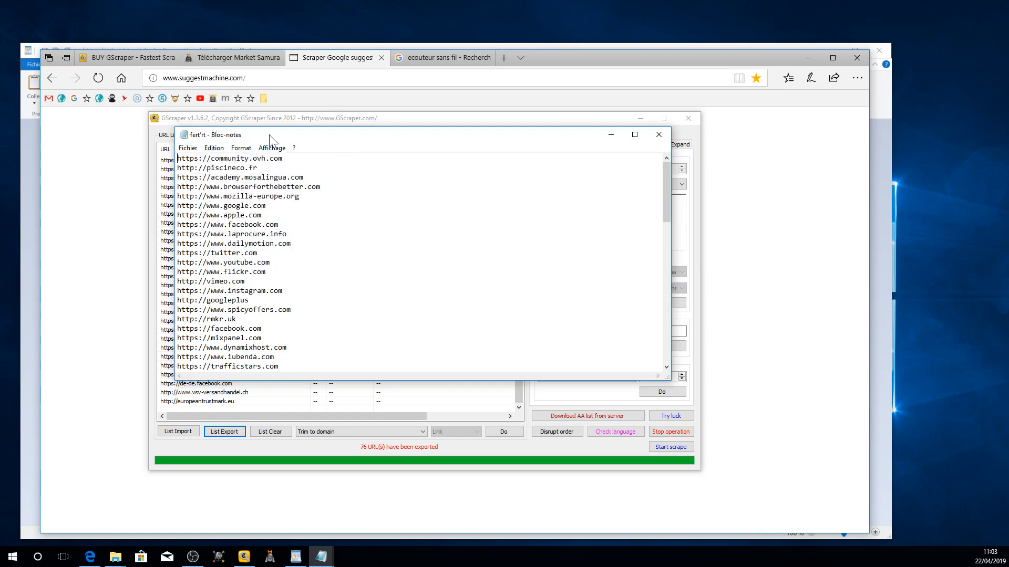
left_click(214, 148)
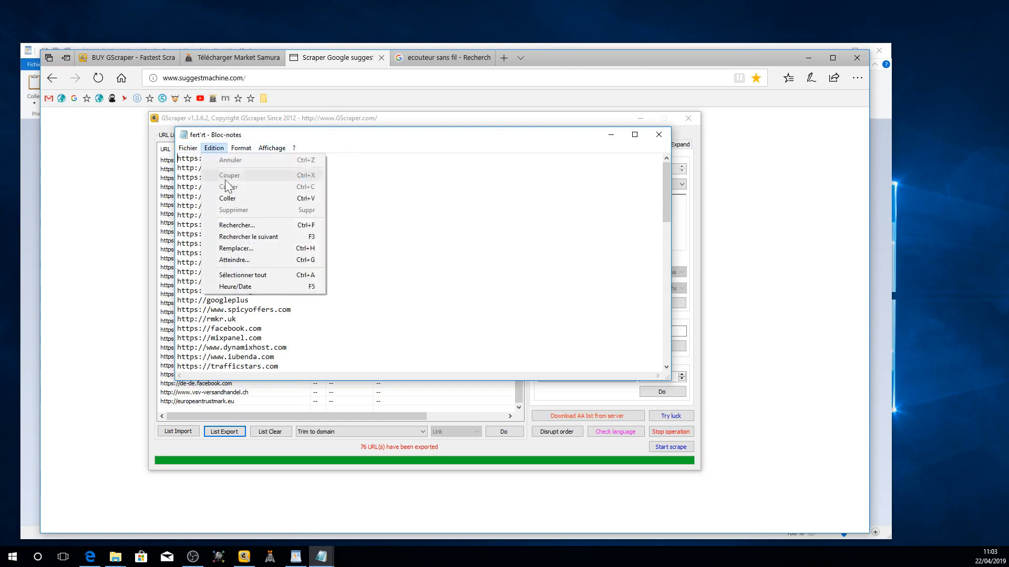
left_click(251, 248)
type("http://")
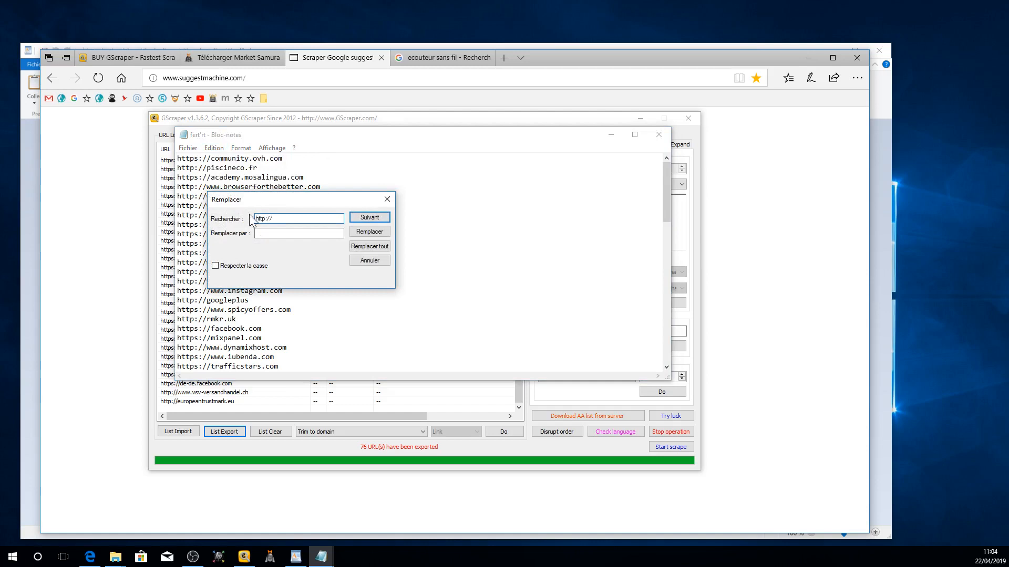
left_click_drag(273, 218, 254, 218)
key("Tab")
left_click(369, 247)
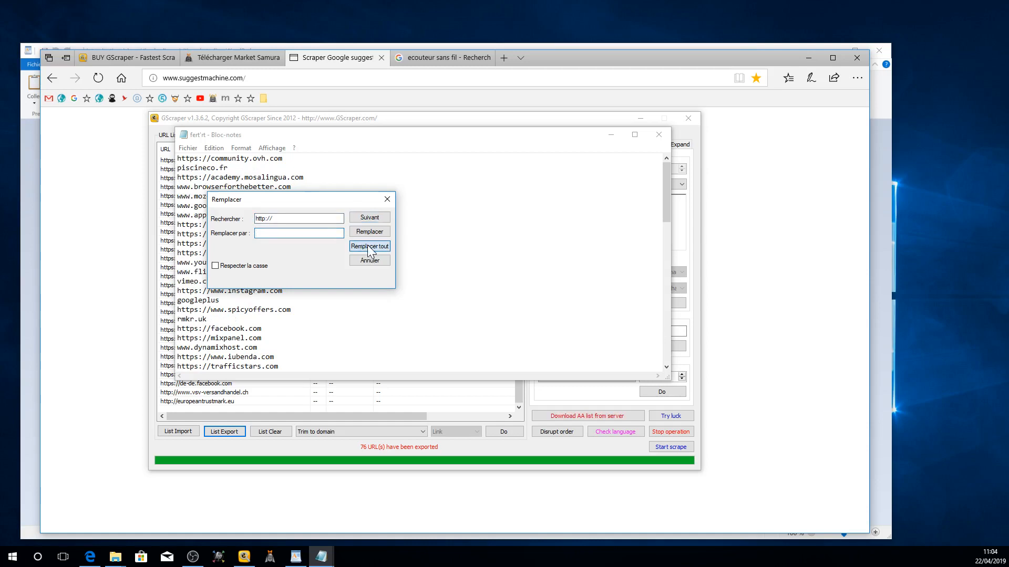
left_click_drag(366, 198, 621, 199)
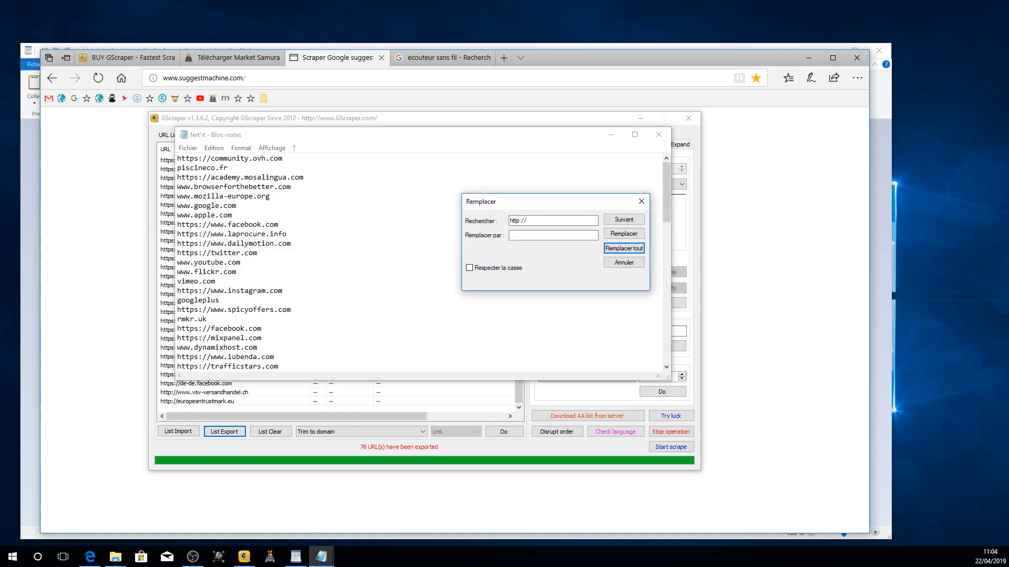
left_click_drag(535, 205, 442, 184)
left_click(467, 217)
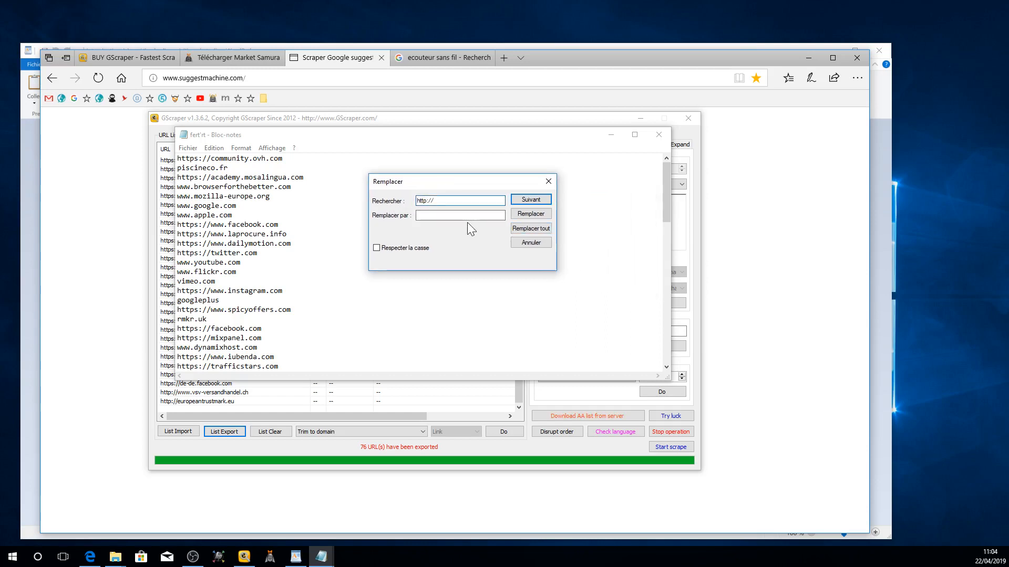
type("s")
left_click(529, 229)
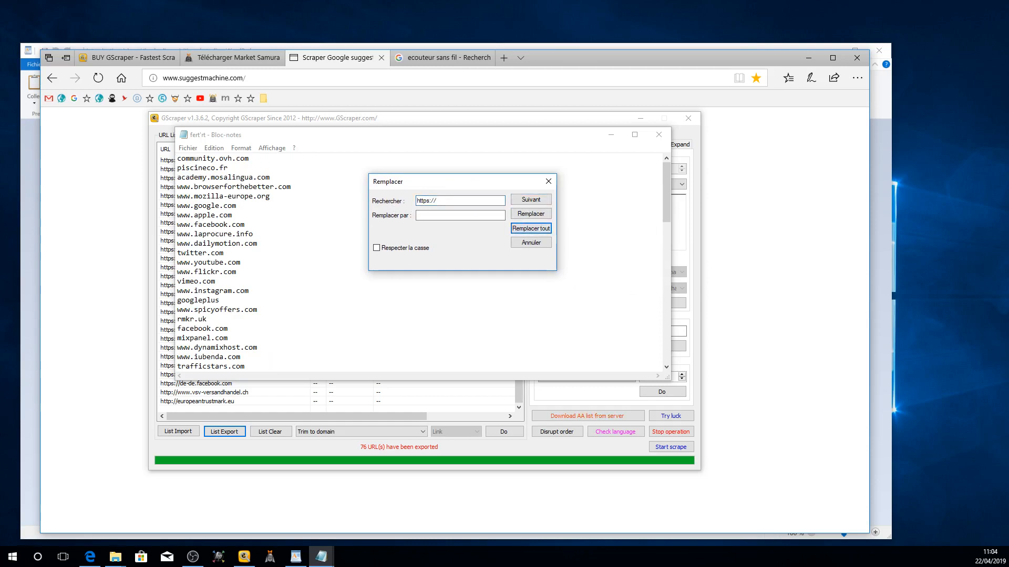
Step: Try replacing all occurrences of "www" in the domain list with nothing, and undo that replacement
left_click_drag(439, 202, 418, 201)
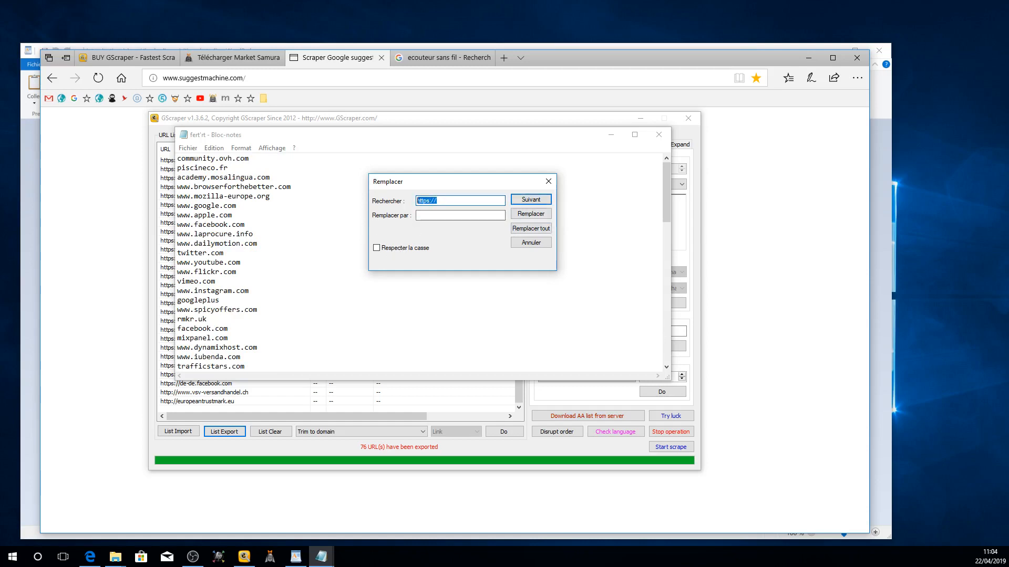
type("www")
left_click(532, 230)
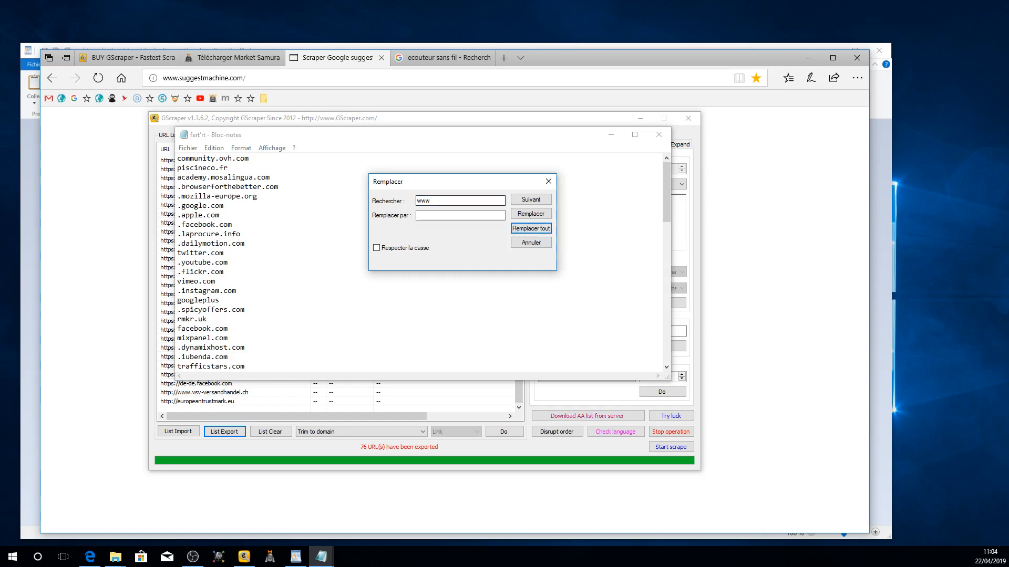
left_click_drag(434, 201, 399, 197)
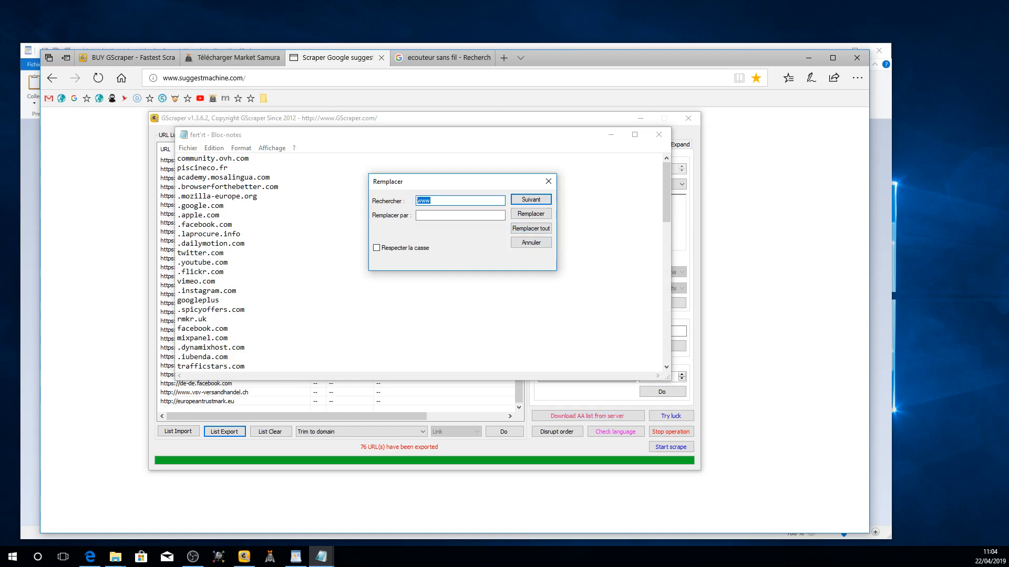
left_click(225, 272)
key("ctrl+a")
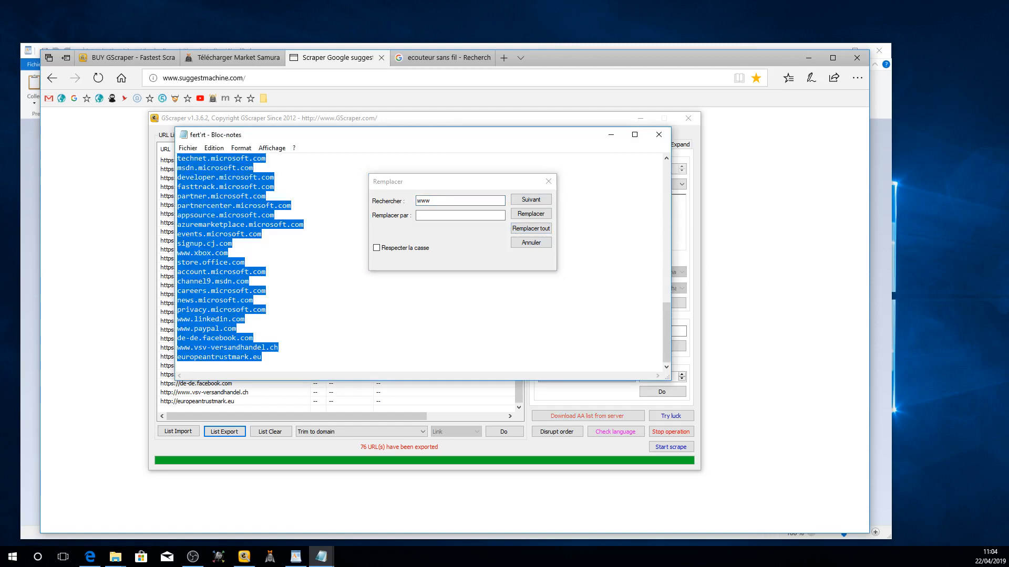
left_click(229, 255)
scroll(229, 256, "up", 7)
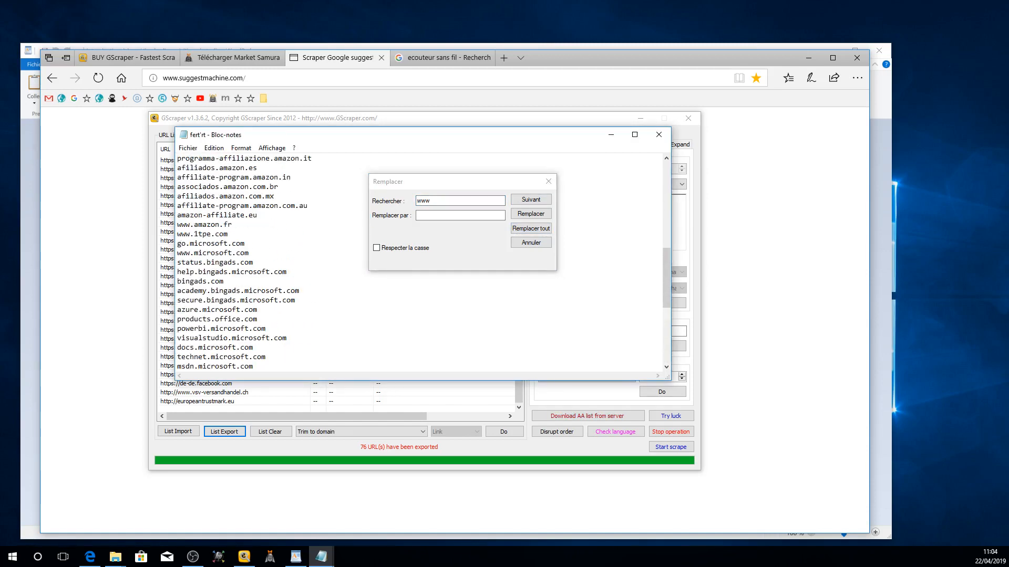
scroll(229, 255, "up", 10)
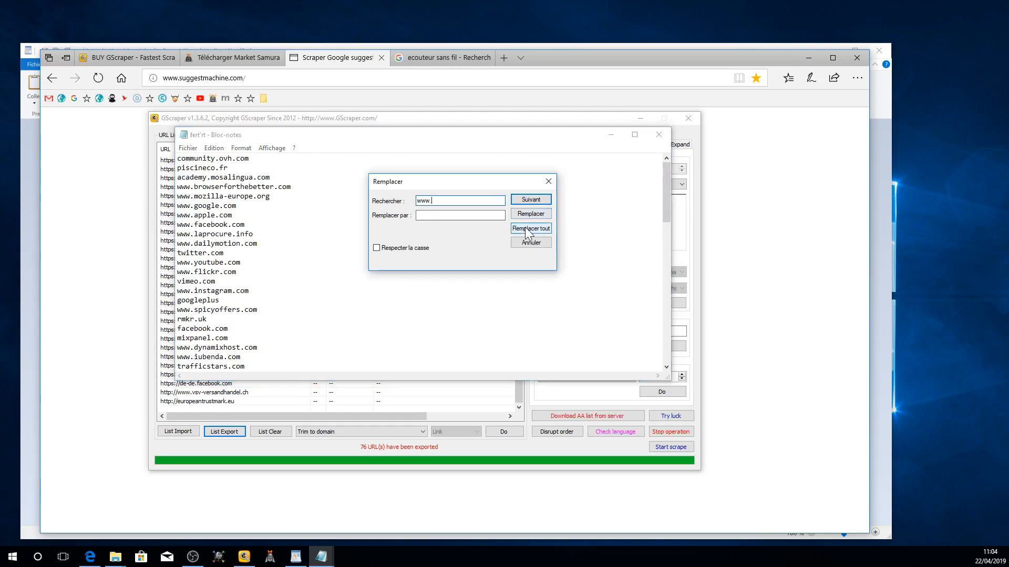
left_click(447, 216)
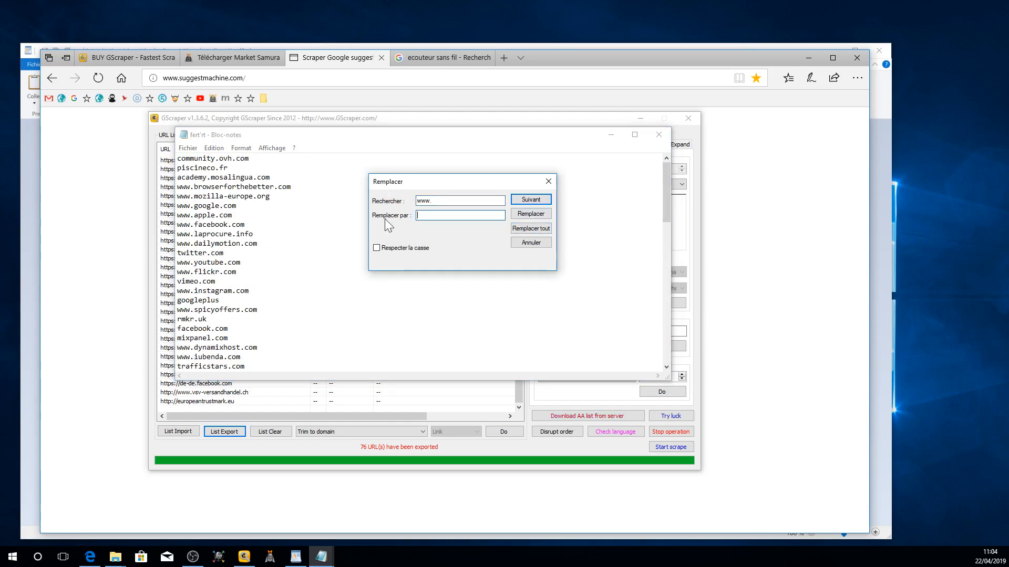
left_click(531, 228)
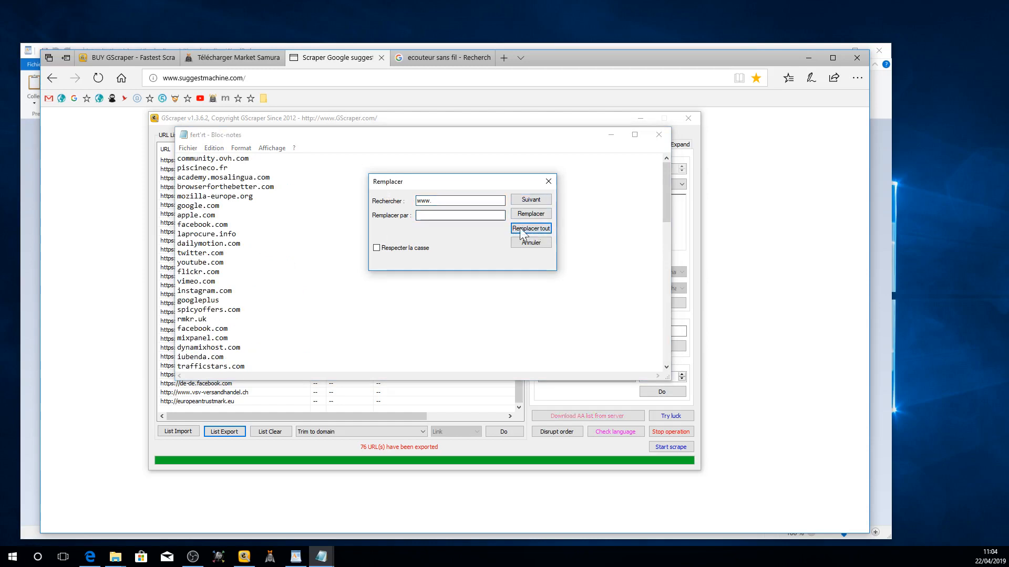
left_click(548, 182)
mouse_move(666, 185)
left_mouse_down()
mouse_move(687, 336)
mouse_move(665, 171)
left_mouse_up()
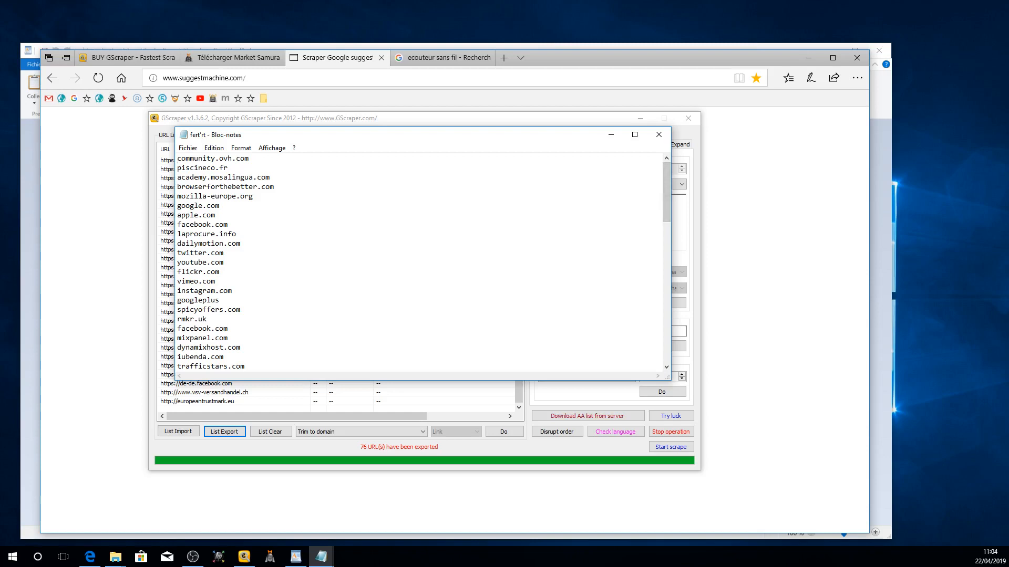
Step: Save the cleaned domain list, look through it in a maximized window, and restore the window's size
left_click(193, 149)
left_click(197, 182)
left_click(635, 135)
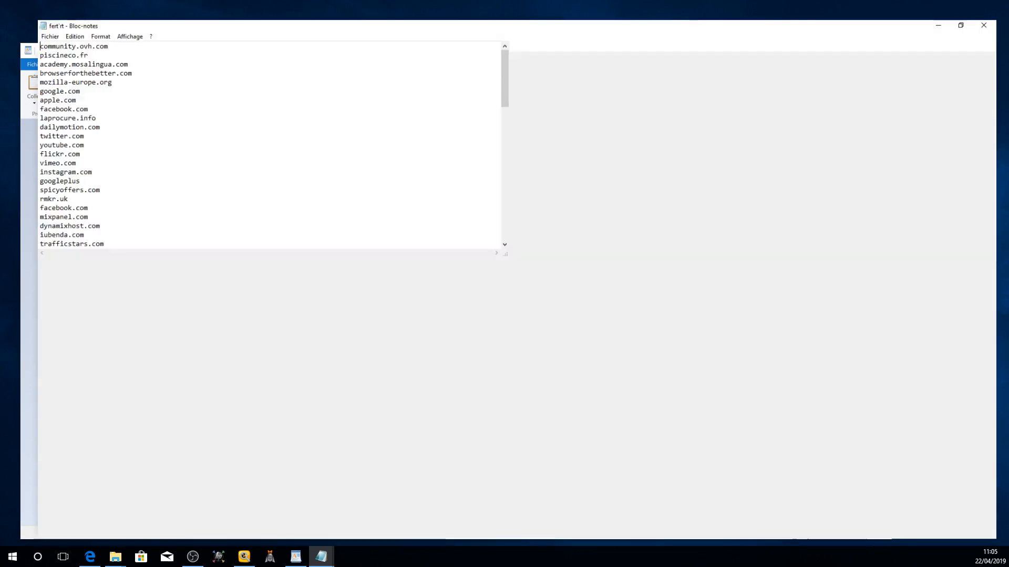
double_click(21, 150)
scroll(500, 280, "down", 8)
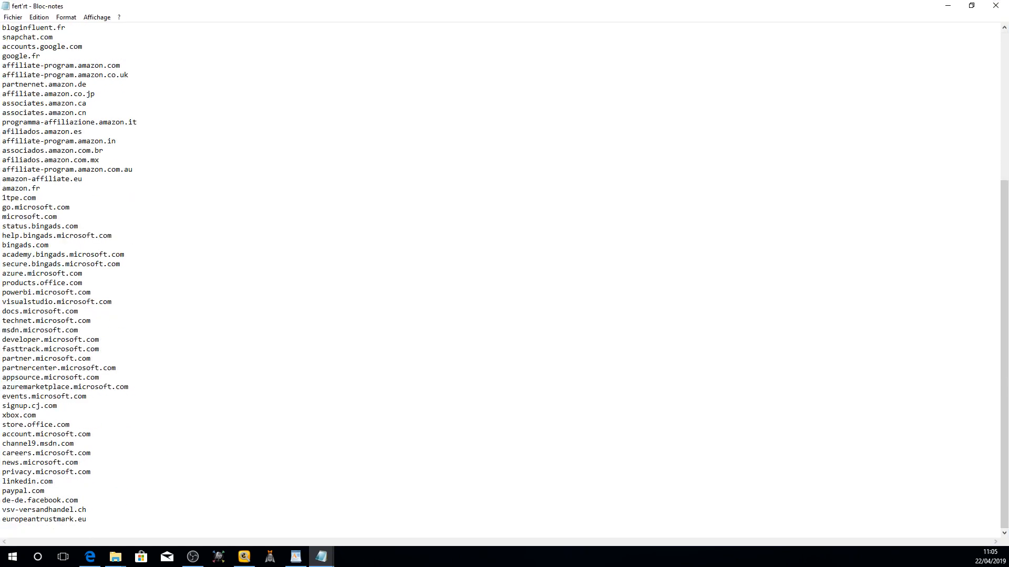
left_click_drag(469, 6, 405, 140)
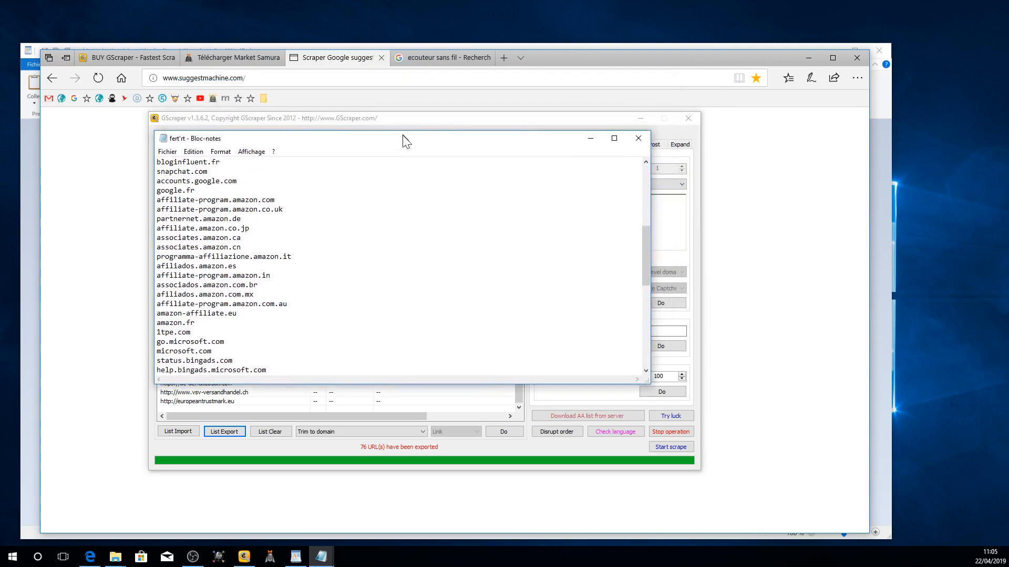
Step: Save the domain list file again and look over its entries
left_click(167, 152)
left_click(175, 187)
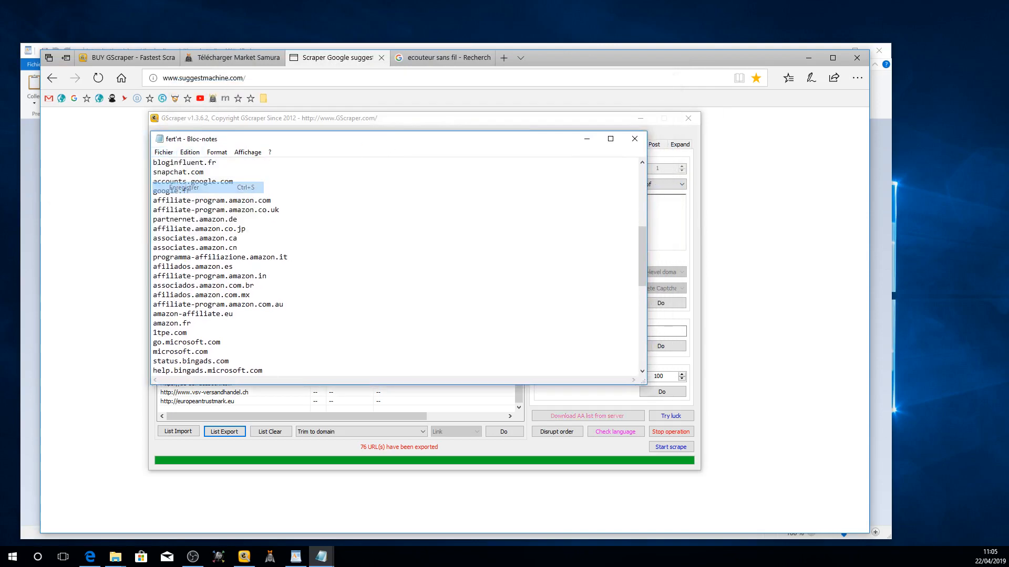
left_click(164, 153)
left_click(174, 188)
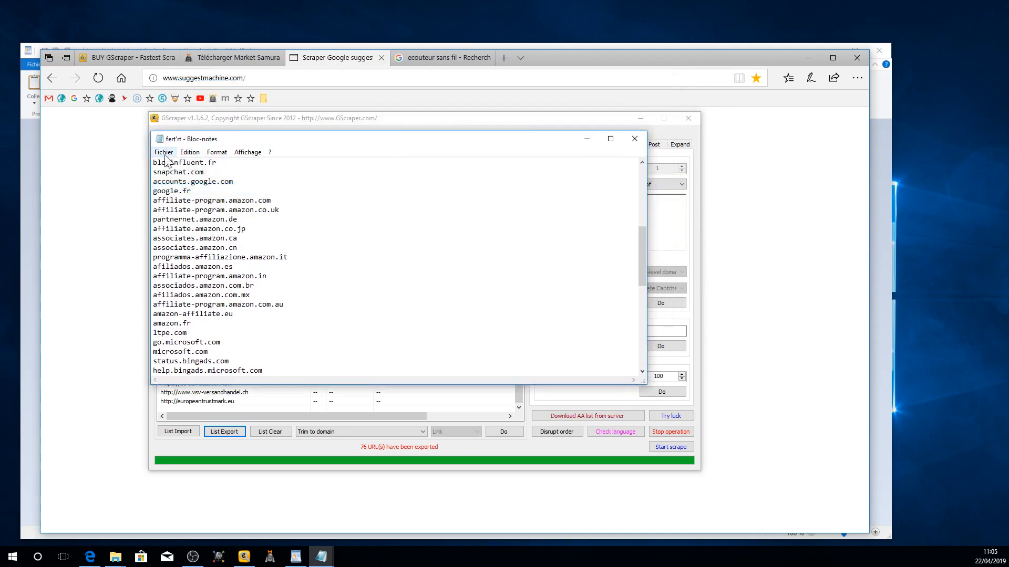
left_click(164, 152)
left_click(172, 187)
left_click_drag(284, 201, 158, 373)
scroll(394, 268, "down", 12)
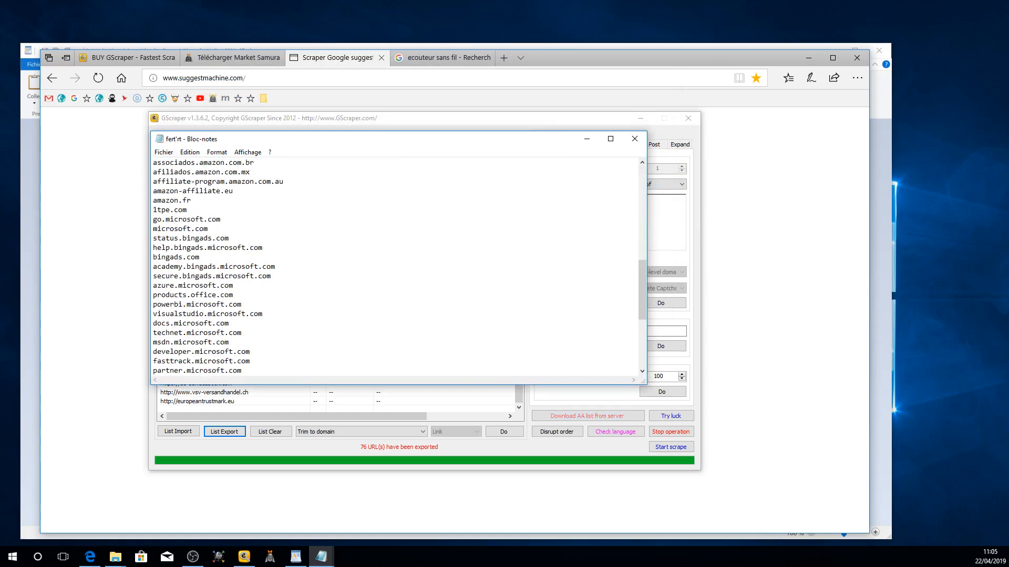
scroll(395, 268, "up", 12)
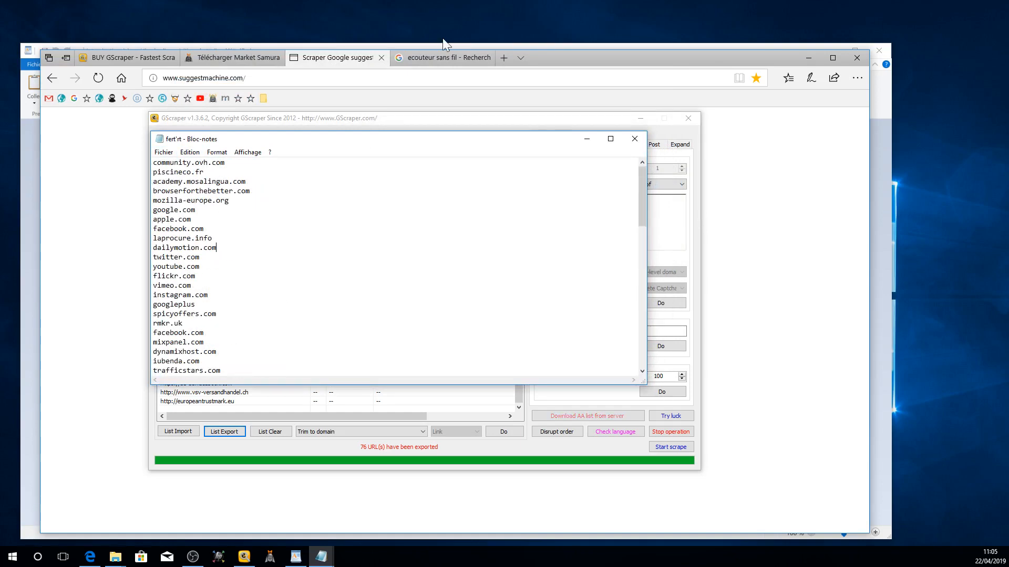
Step: Switch to the browser and open the internetbs.net domain search, ready to enter domains
left_click(441, 58)
left_click(175, 99)
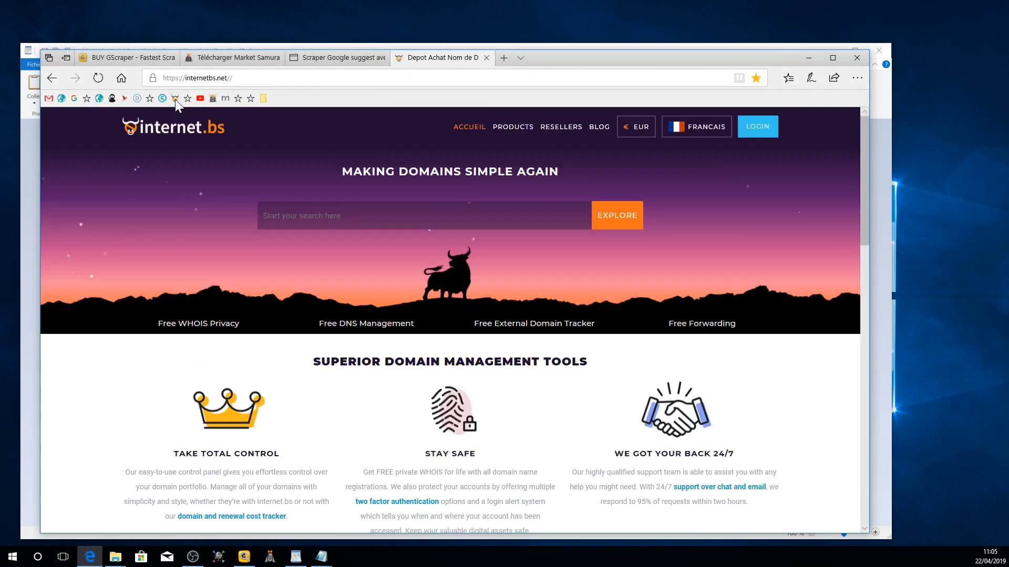
left_click(471, 223)
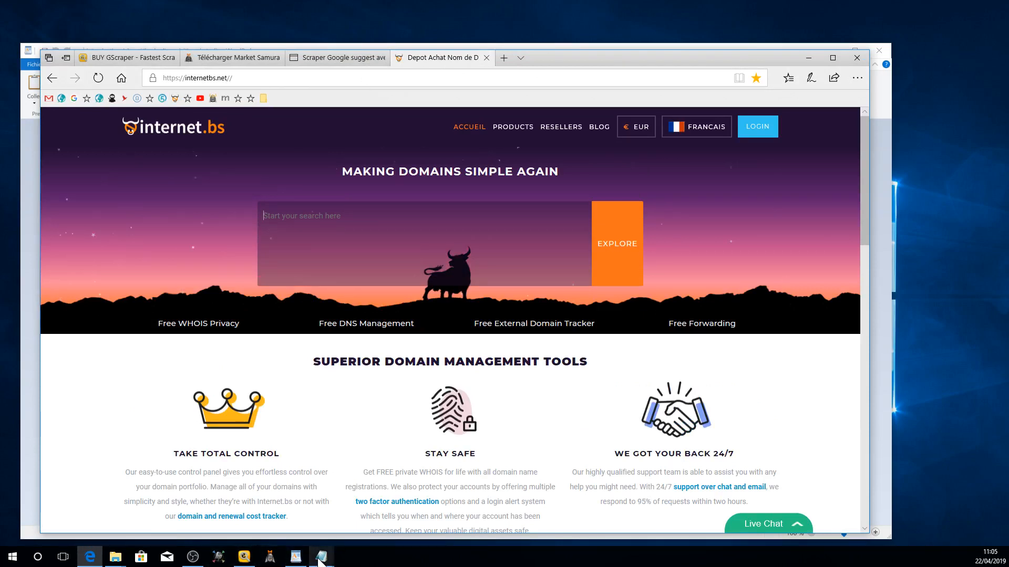
Step: Examine the domain extensions throughout the fert'rt list in Notepad, from first entry to last, and minimize its window
mouse_move(319, 560)
left_click(399, 519)
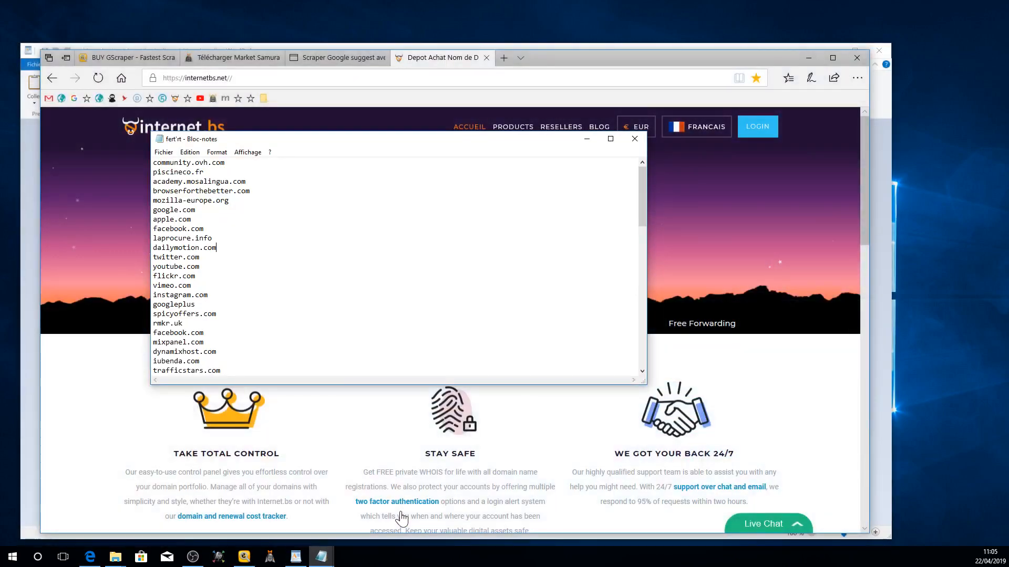
scroll(394, 268, "down", 20)
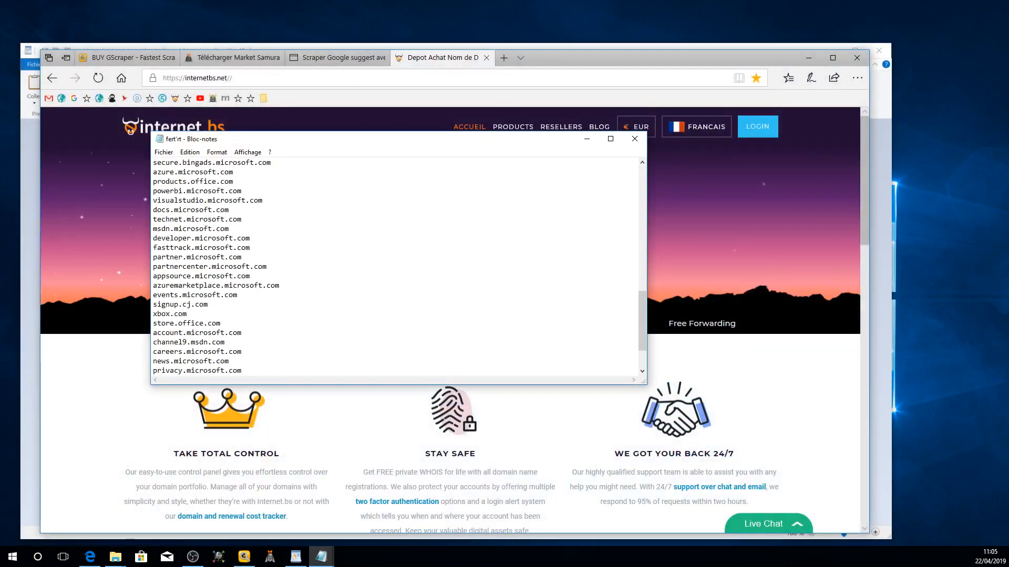
left_click_drag(238, 362, 229, 352)
left_click(233, 352)
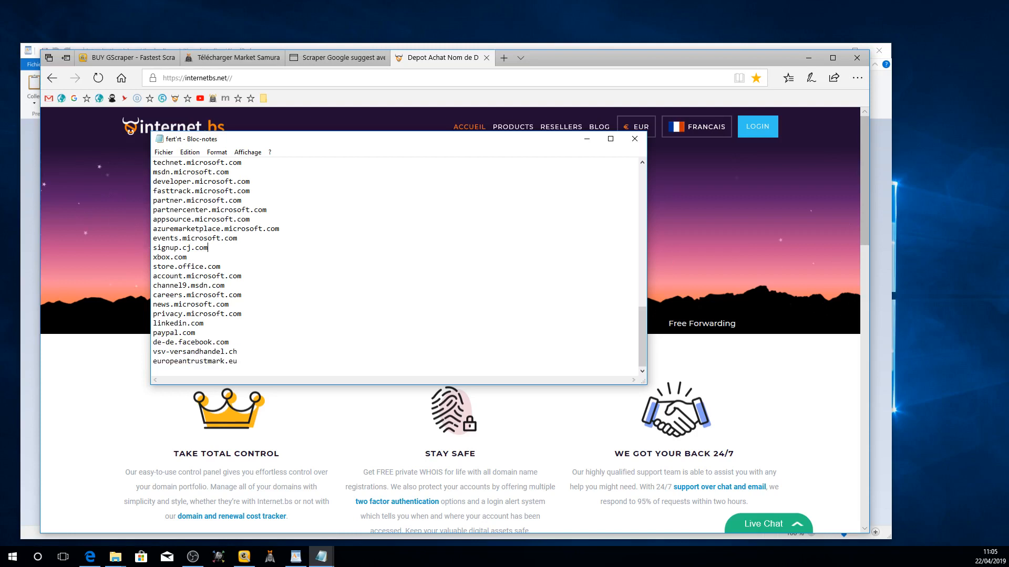
scroll(394, 268, "up", 19)
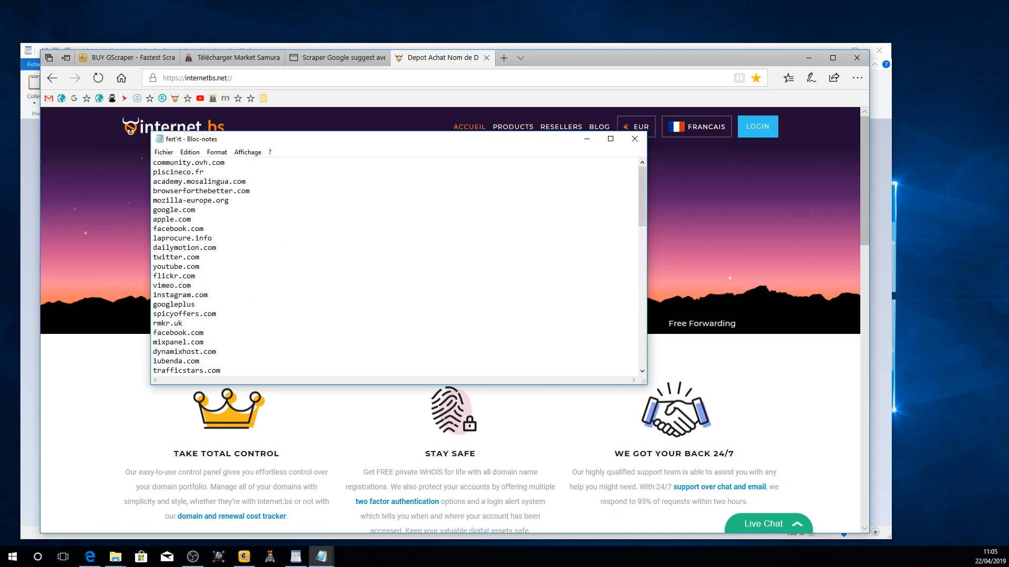
scroll(207, 247, "down", 18)
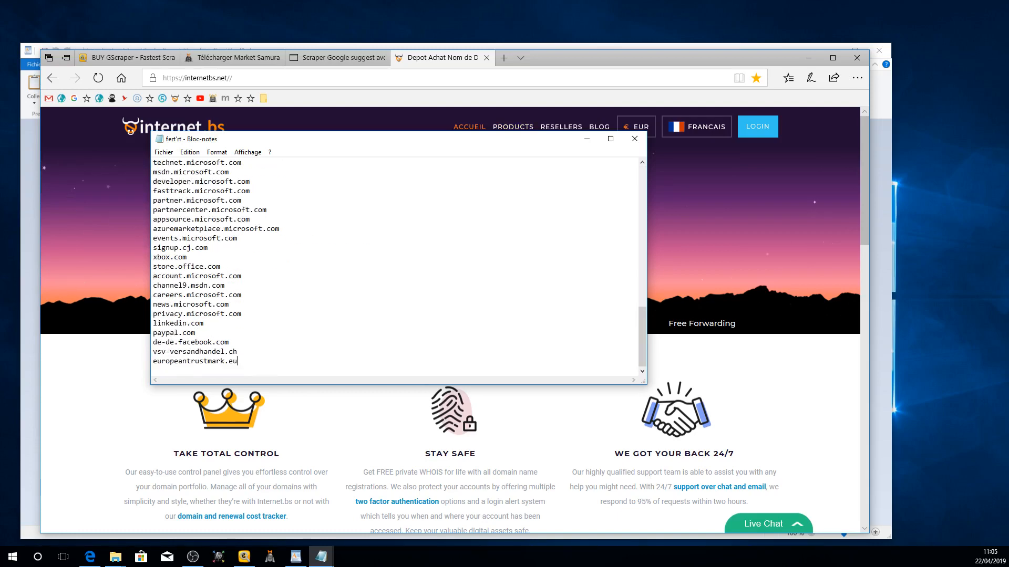
left_click_drag(238, 361, 229, 352)
scroll(394, 268, "up", 18)
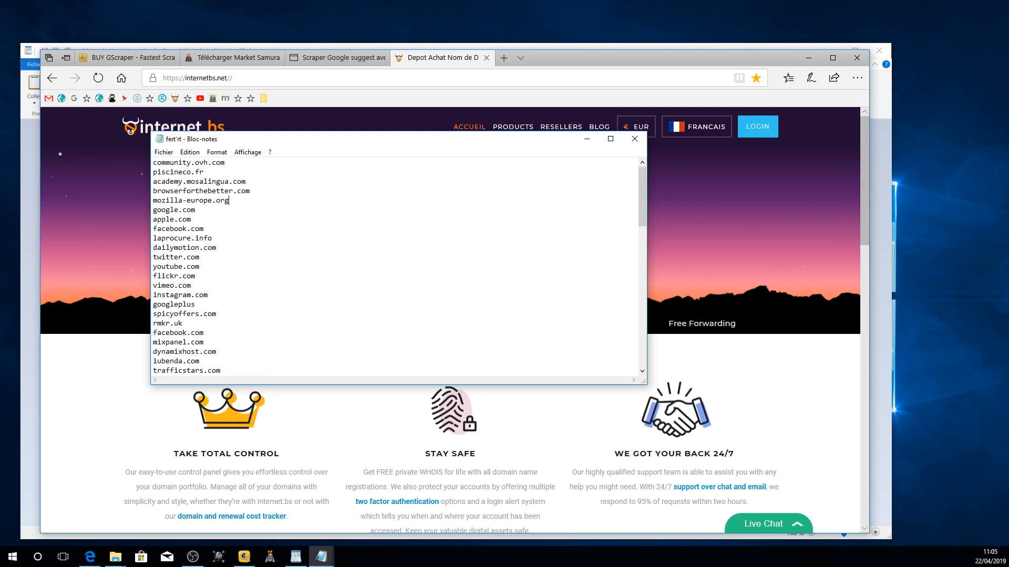
double_click(228, 200)
scroll(394, 268, "down", 10)
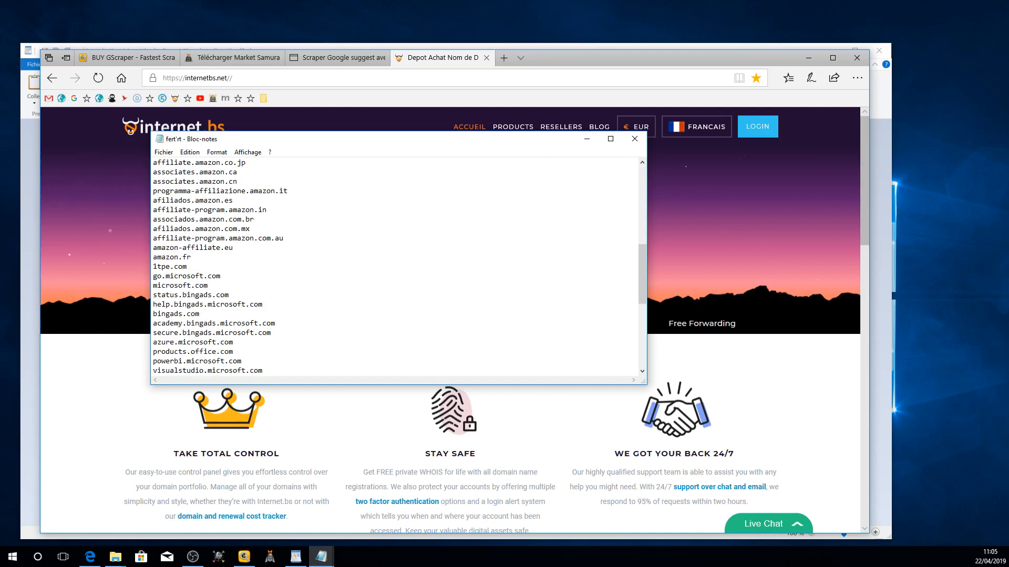
left_click_drag(639, 257, 641, 331)
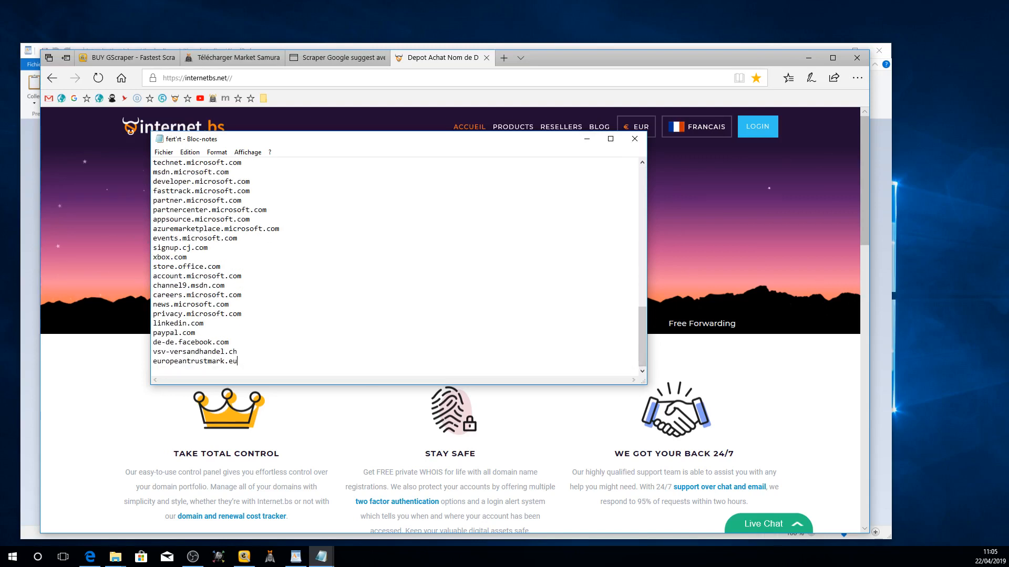
scroll(235, 351, "up", 12)
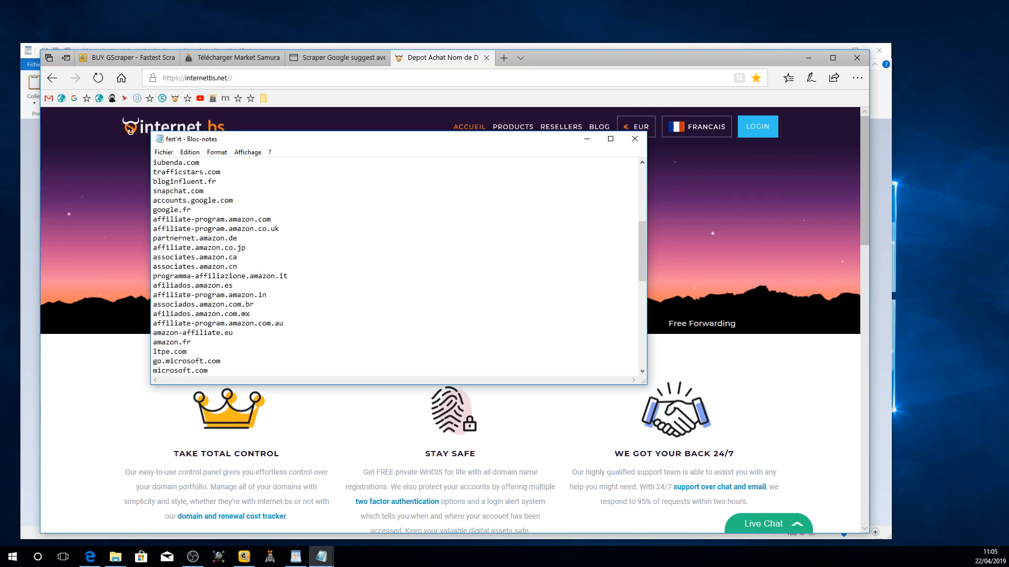
scroll(235, 351, "up", 7)
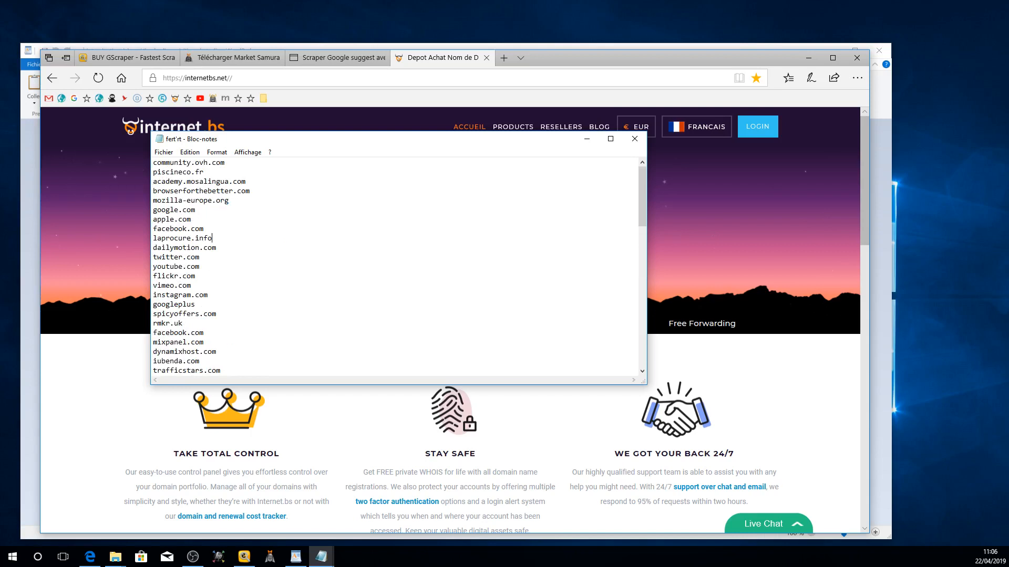
left_click_drag(230, 201, 208, 201)
scroll(394, 268, "down", 5)
left_click(587, 139)
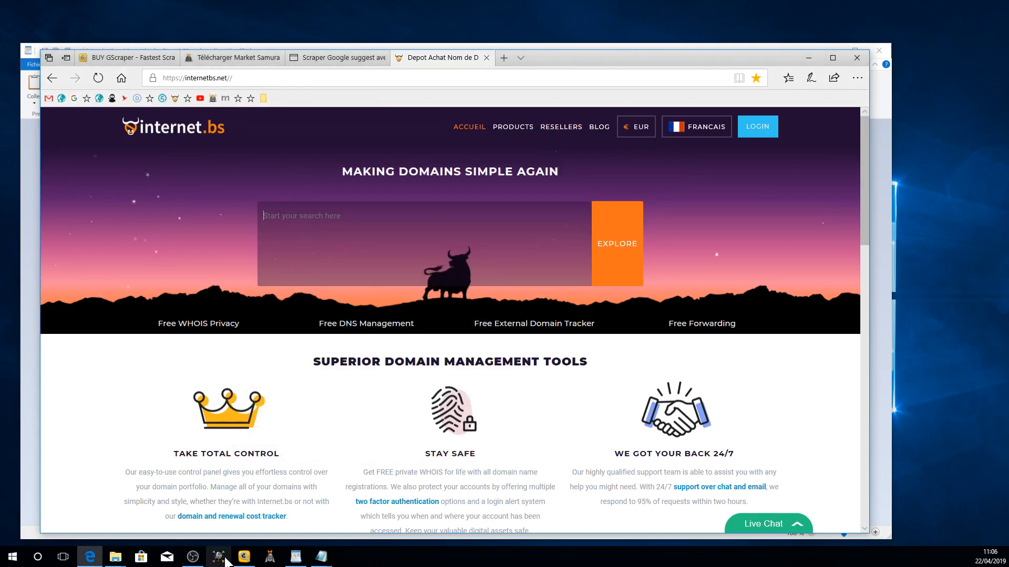
Step: Switch to GScraper, clear its URL list, and import the cleaned domains from the fert'rt text file on the desktop
left_click(245, 557)
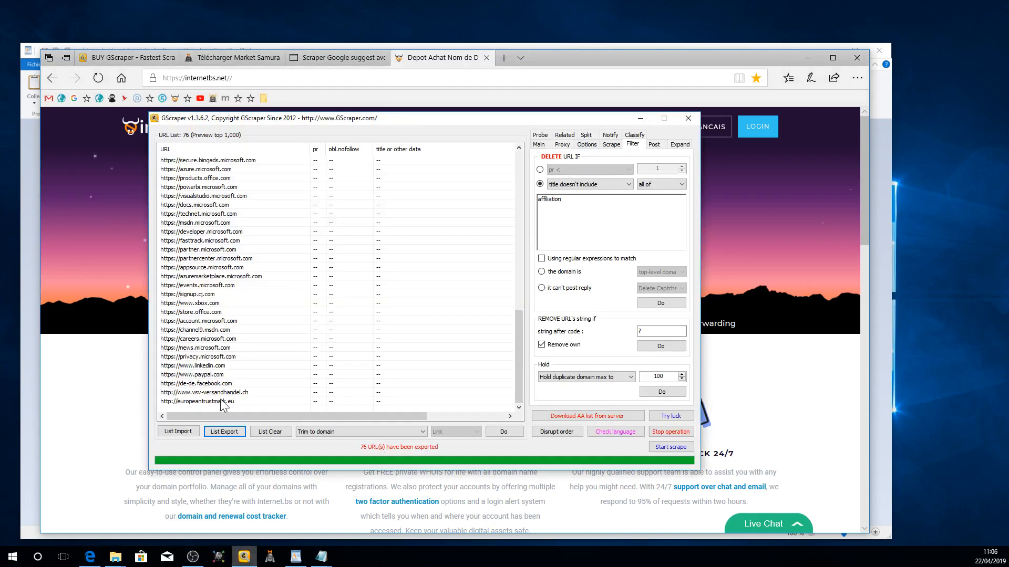
left_click(262, 431)
left_click(484, 310)
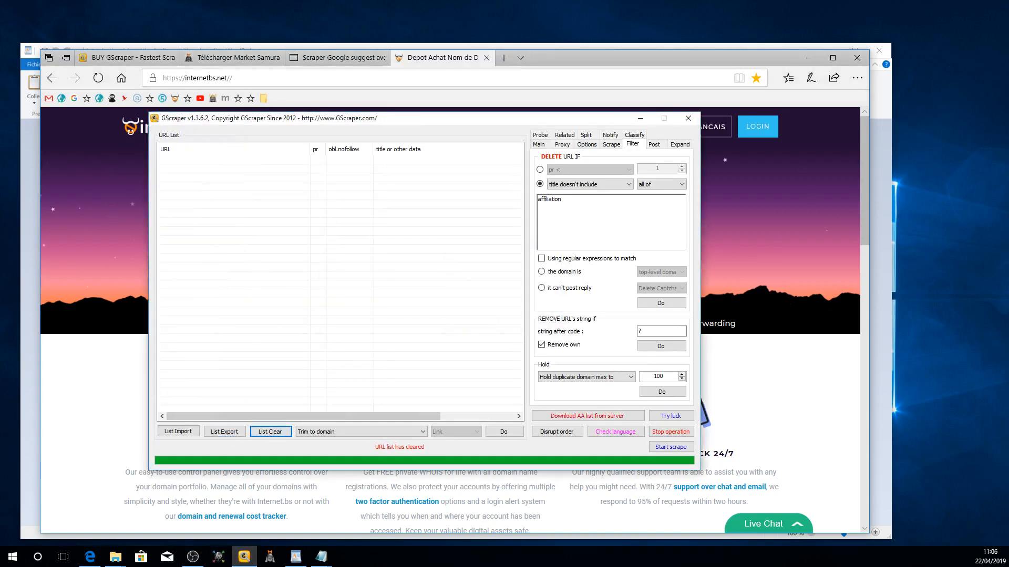
left_click(178, 431)
left_click(270, 220)
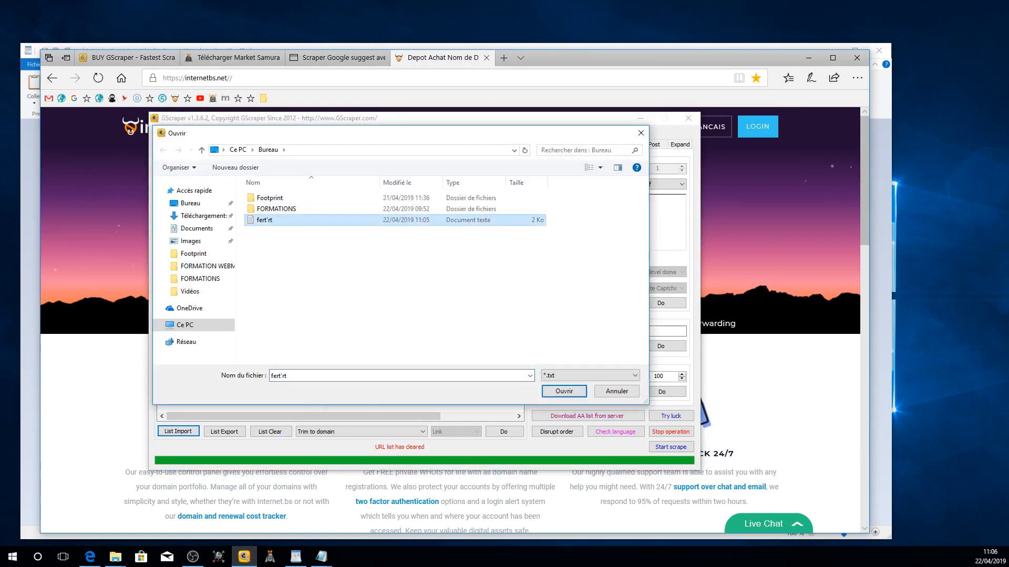
left_click(563, 392)
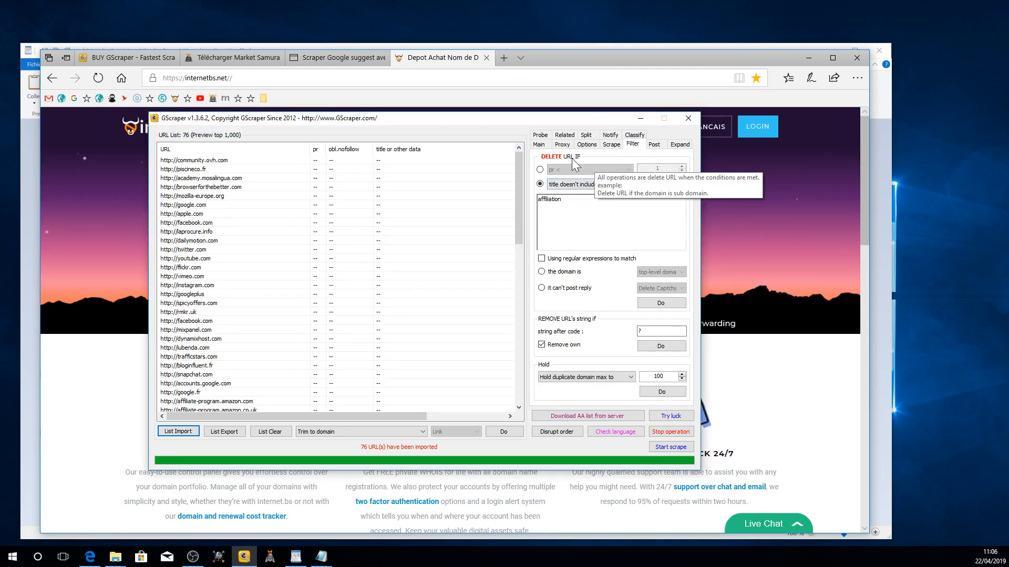
Step: Filter the imported list by deleting URLs under the condition "URL doesn't include", with .fr and .com on separate lines
left_click(561, 187)
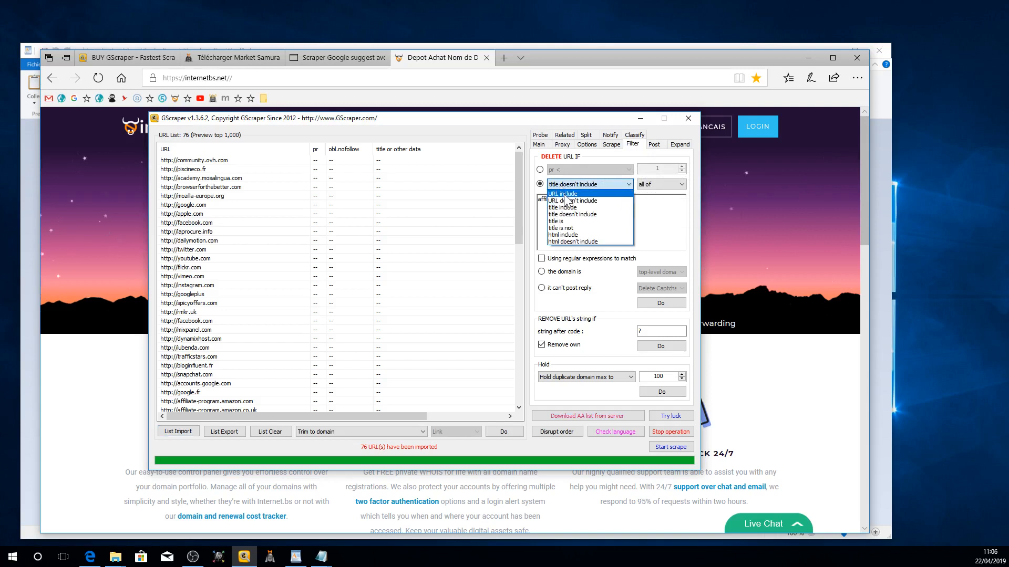
left_click(566, 201)
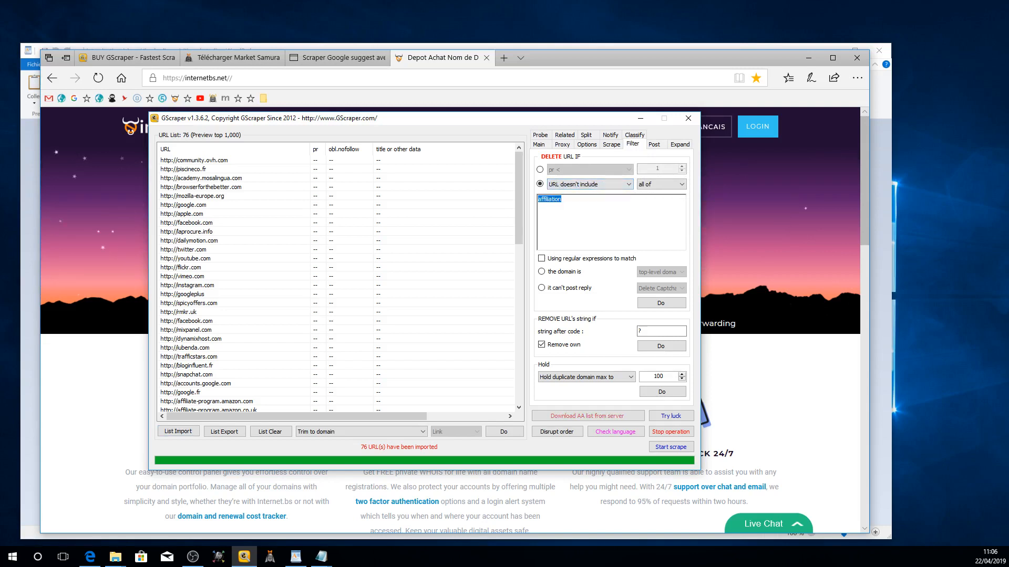
key("Delete")
type(".fr ")
type(".com")
left_click(551, 199)
left_click_drag(538, 199, 556, 206)
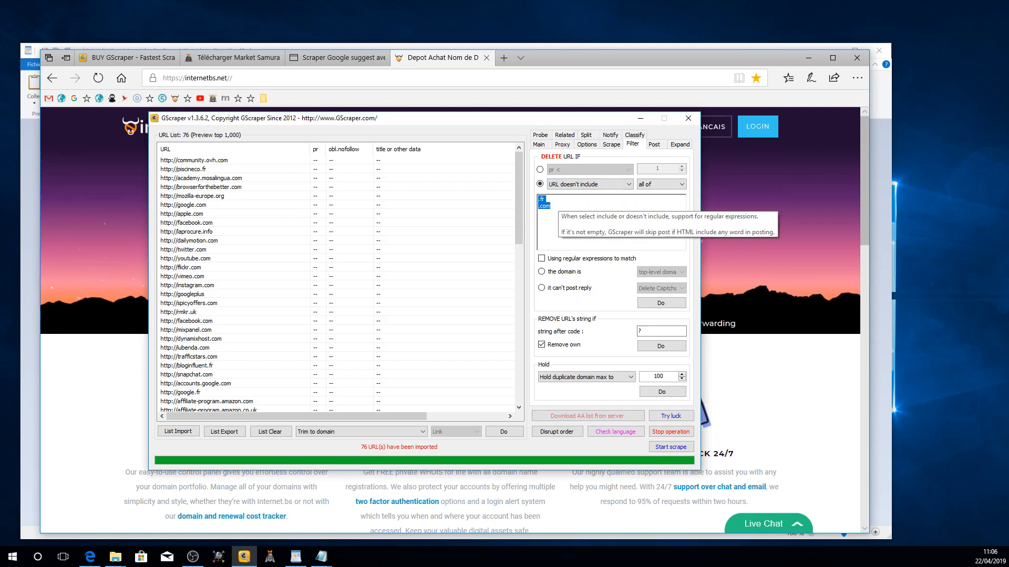
left_click(557, 206)
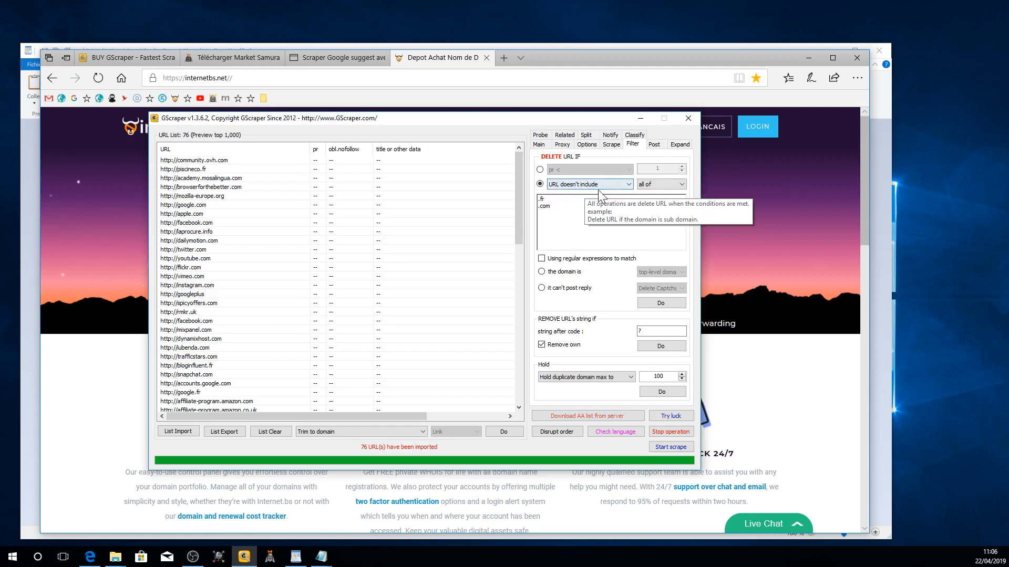
double_click(545, 206)
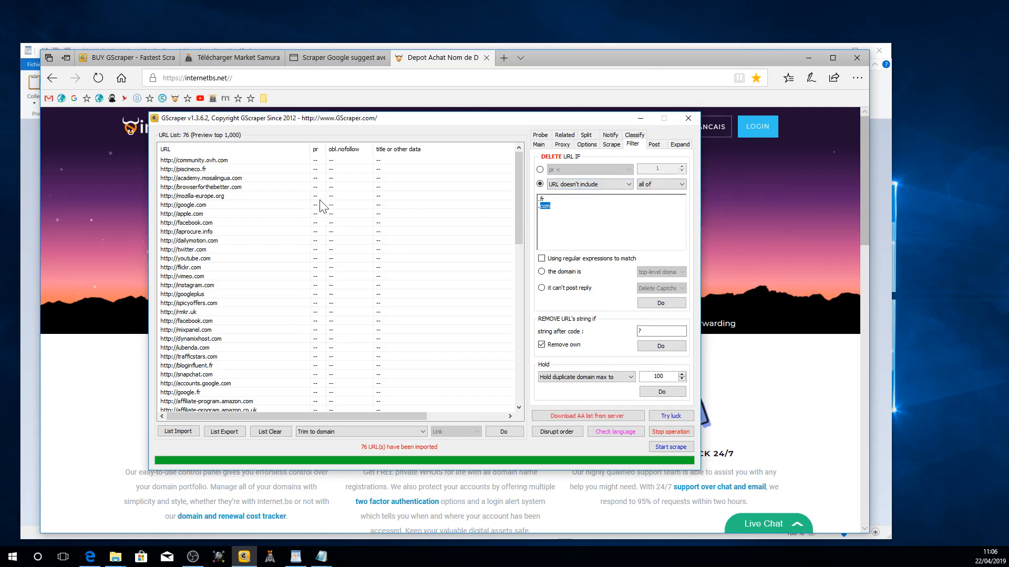
left_click_drag(517, 165, 528, 349)
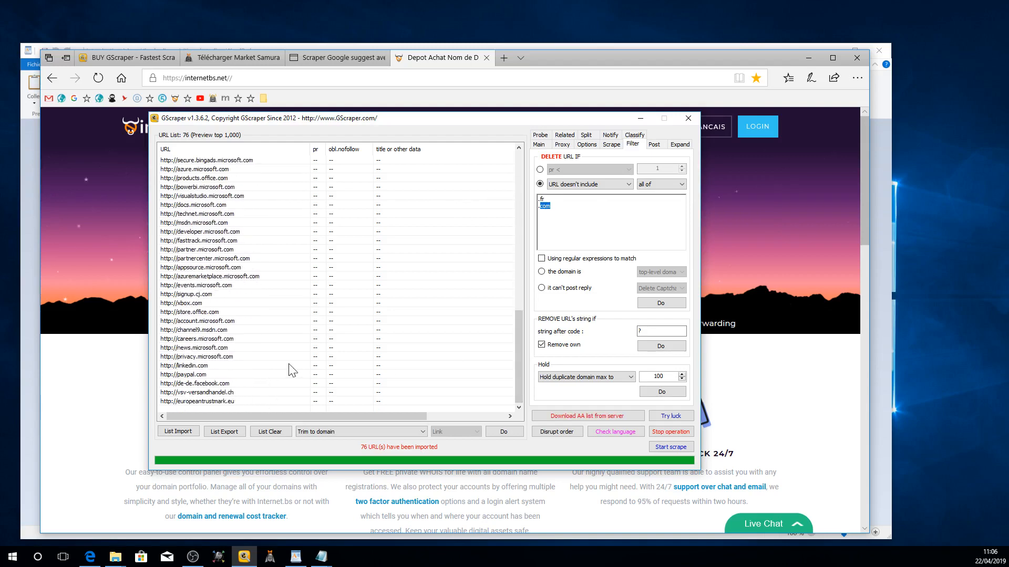
left_click(657, 303)
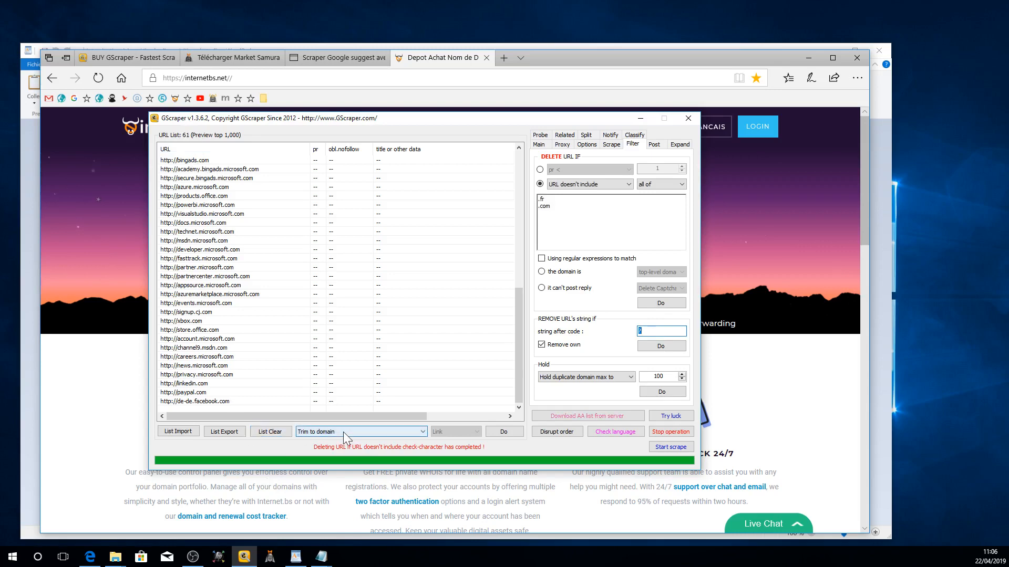
Step: Export the filtered URL list to the desktop as a text file named gtrygrthyt
left_click(232, 432)
left_click(278, 439)
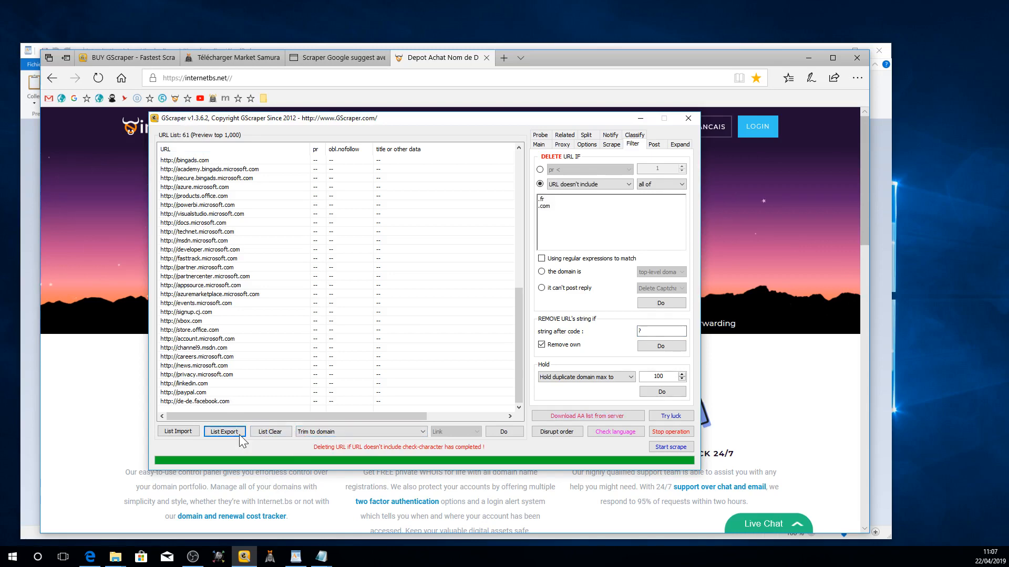
type("gtrygrthyt")
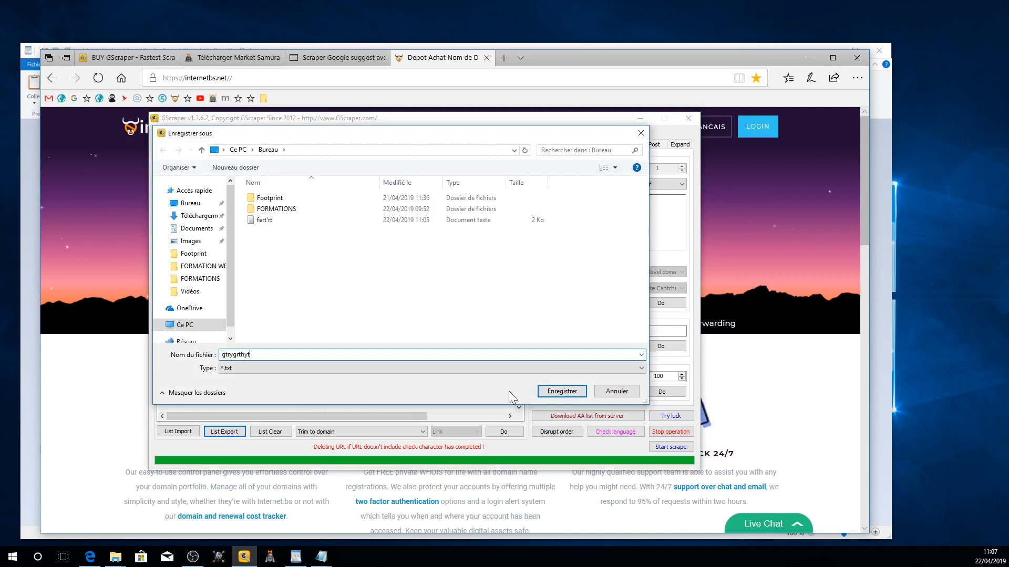
left_click(558, 392)
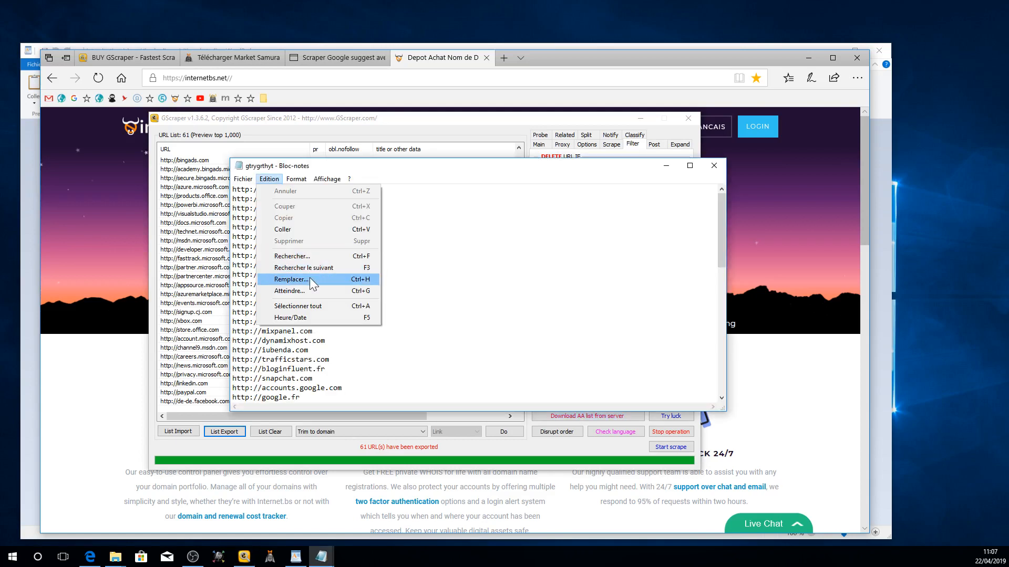
left_click(310, 279)
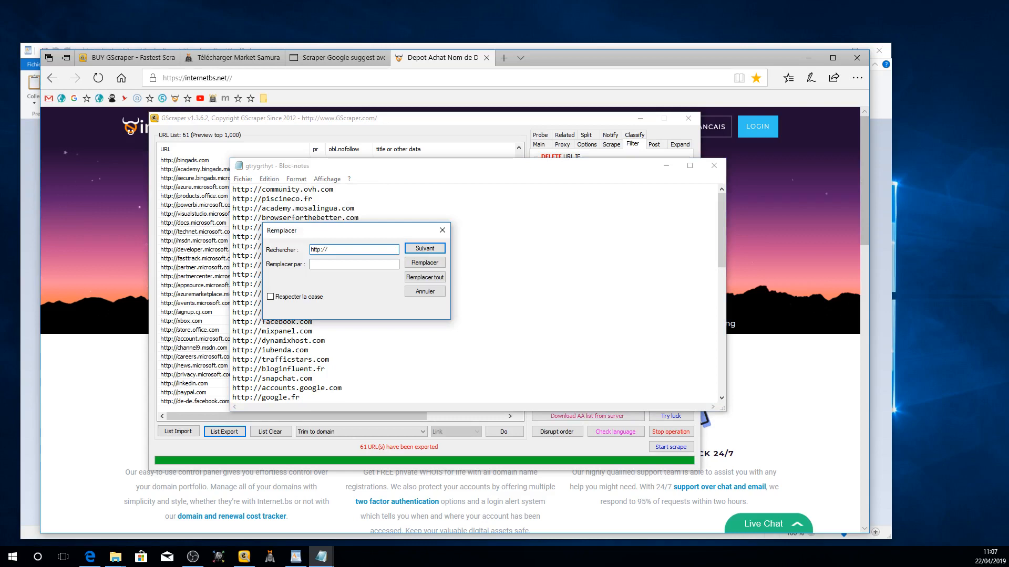
left_click_drag(315, 230, 400, 193)
left_click(506, 241)
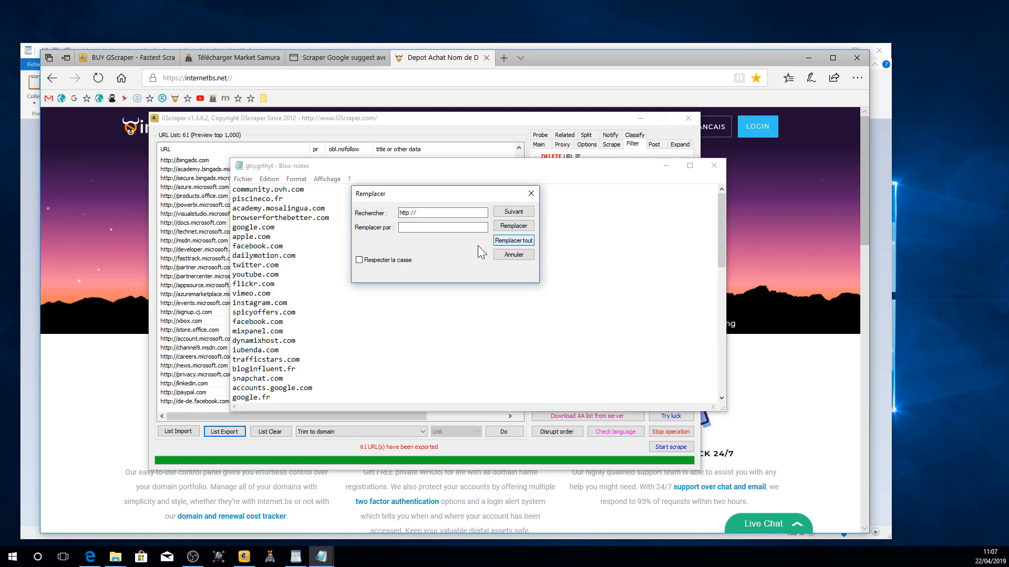
left_click(514, 255)
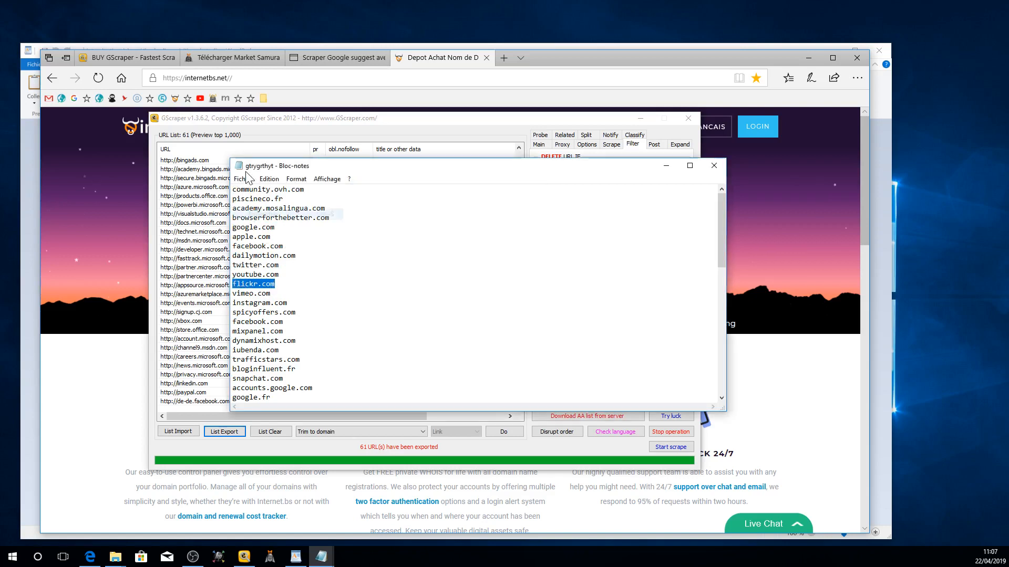
left_click(243, 179)
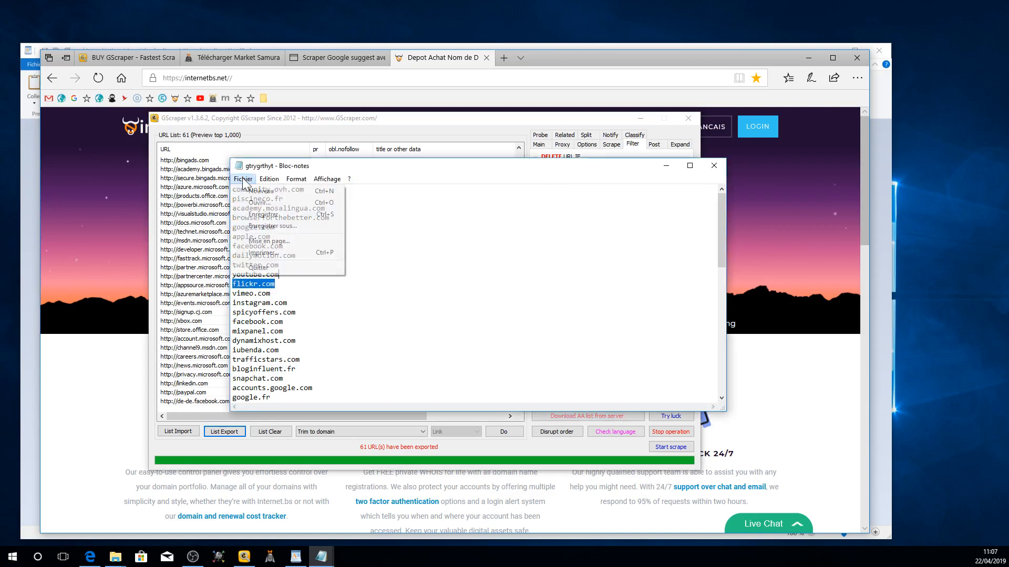
left_click(261, 213)
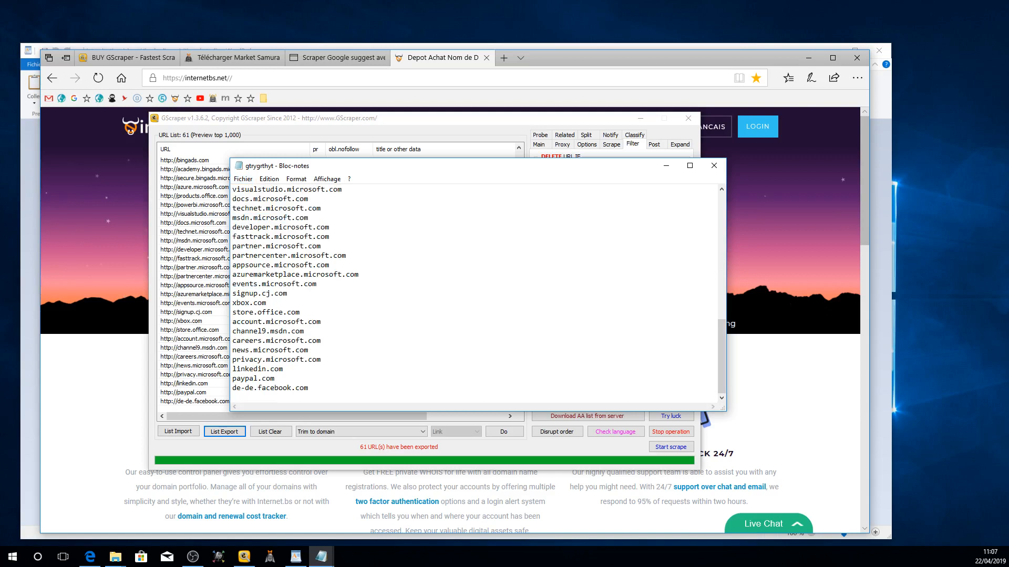
Step: Look over the entries of the saved gtrygrthyt list, then close both its window and the older fert'rt window
scroll(474, 294, "up", 13)
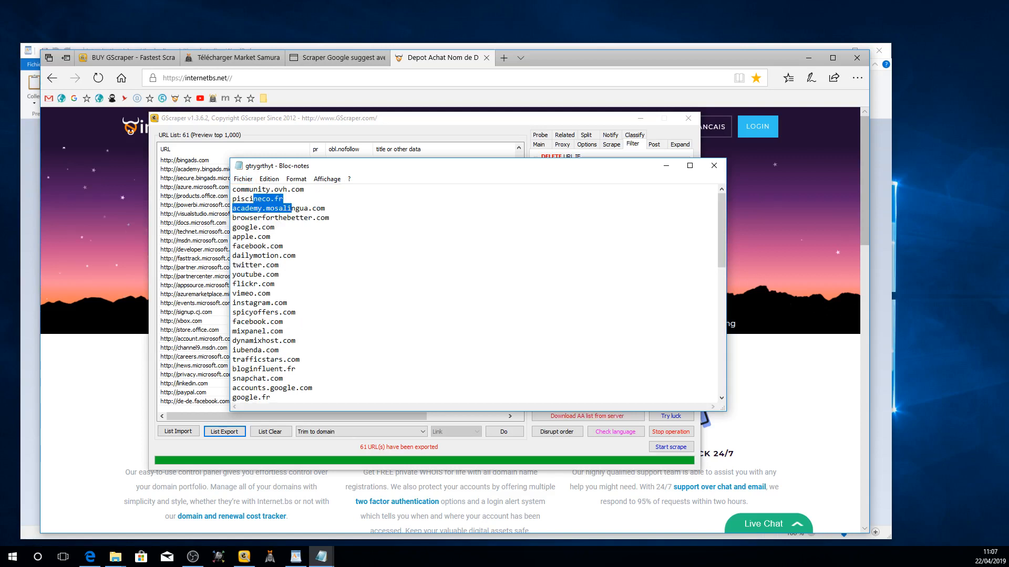
left_click(284, 199)
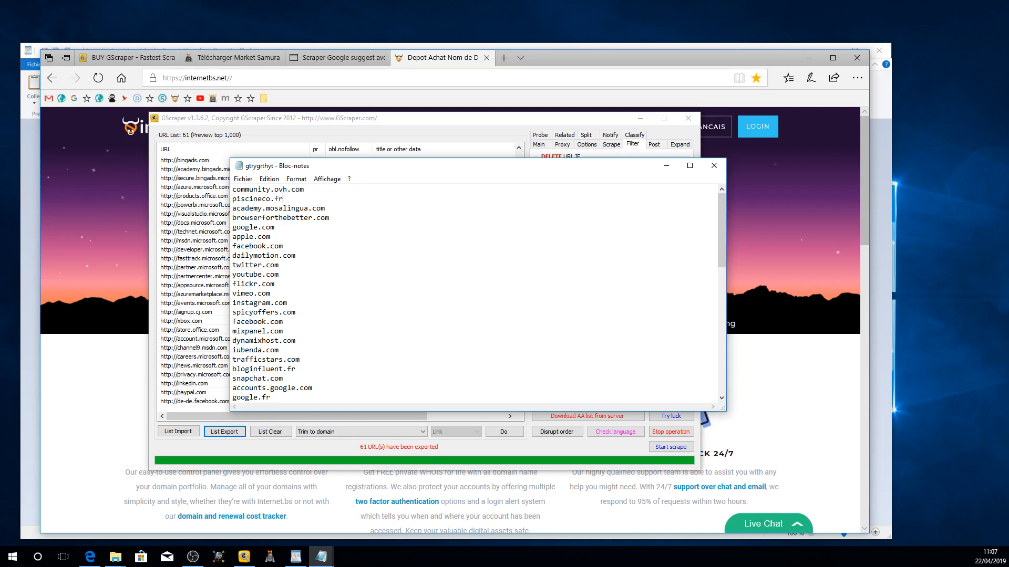
scroll(474, 294, "down", 9)
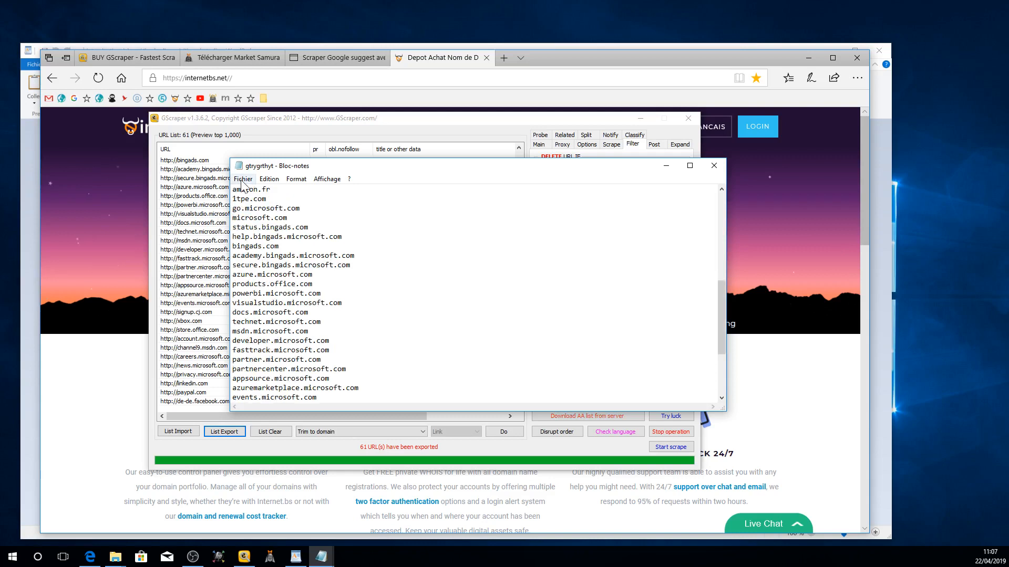
left_click(714, 166)
mouse_move(321, 557)
mouse_move(405, 466)
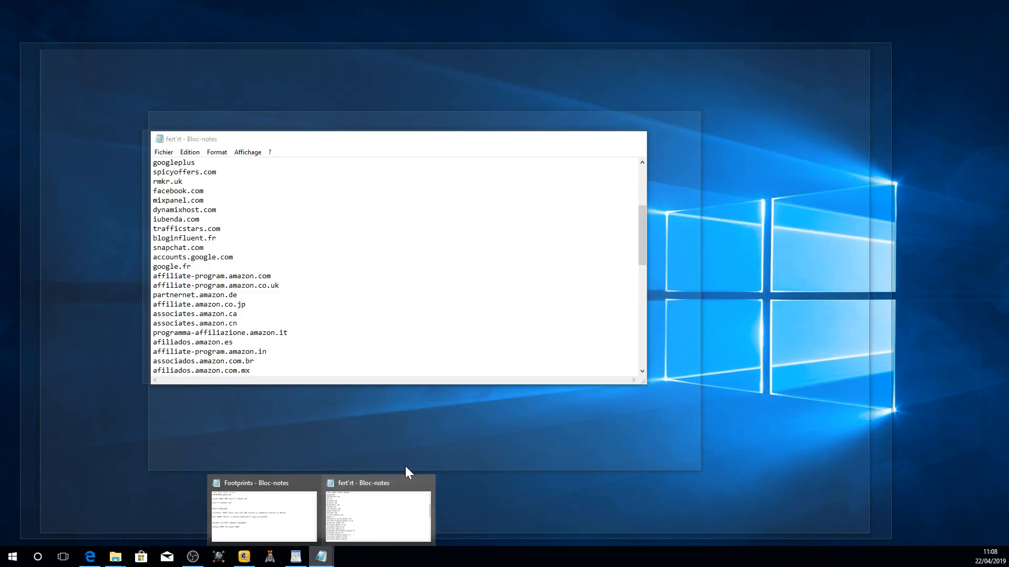
left_click(425, 482)
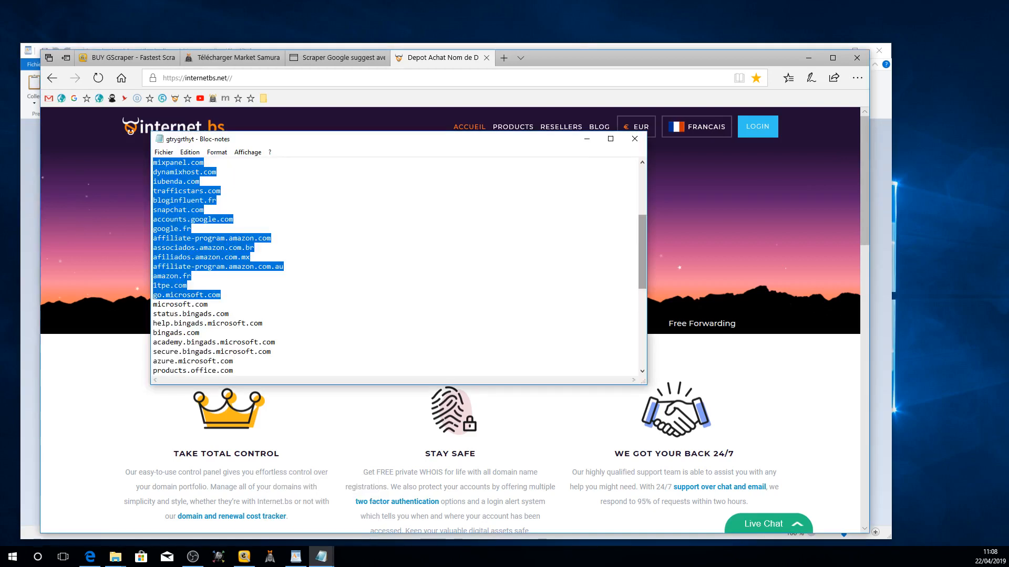
Step: Check the selected gtrygrthyt domains, ending at go.microsoft.com, at internet.bs, limit results to available exact matches without premiums, and look through them
right_click(169, 195)
left_click(197, 229)
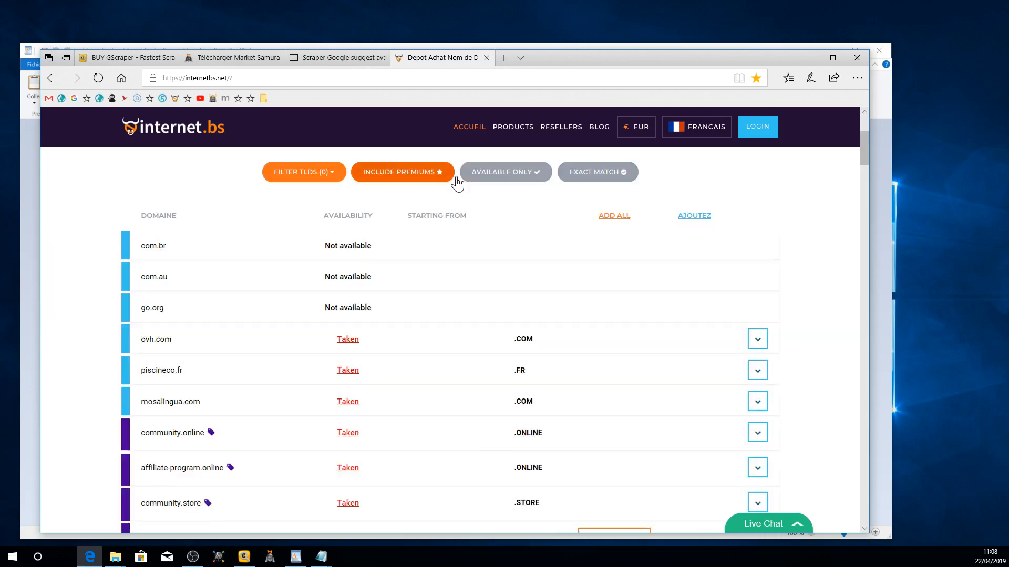
left_click(400, 176)
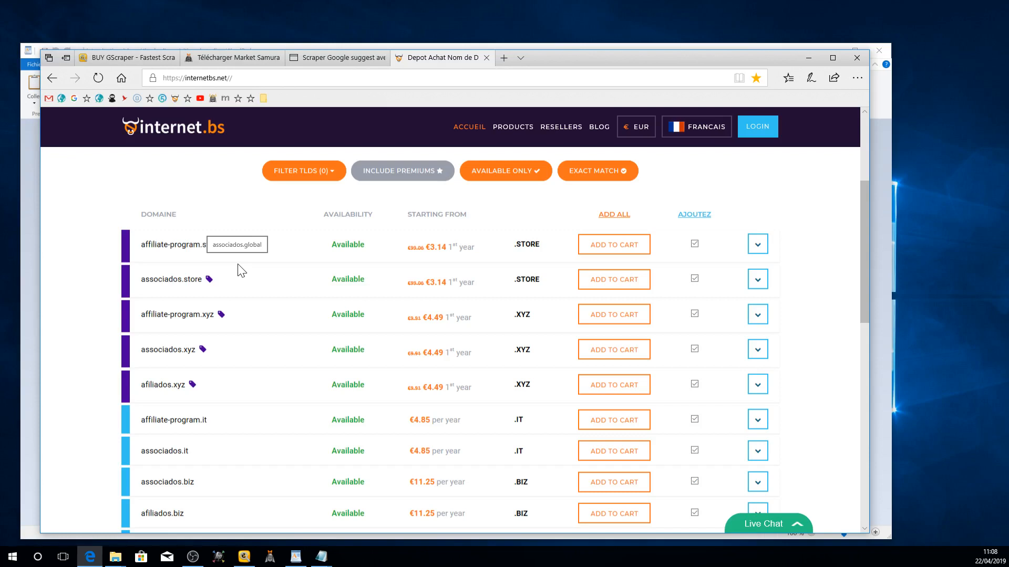
scroll(220, 316, "down", 1)
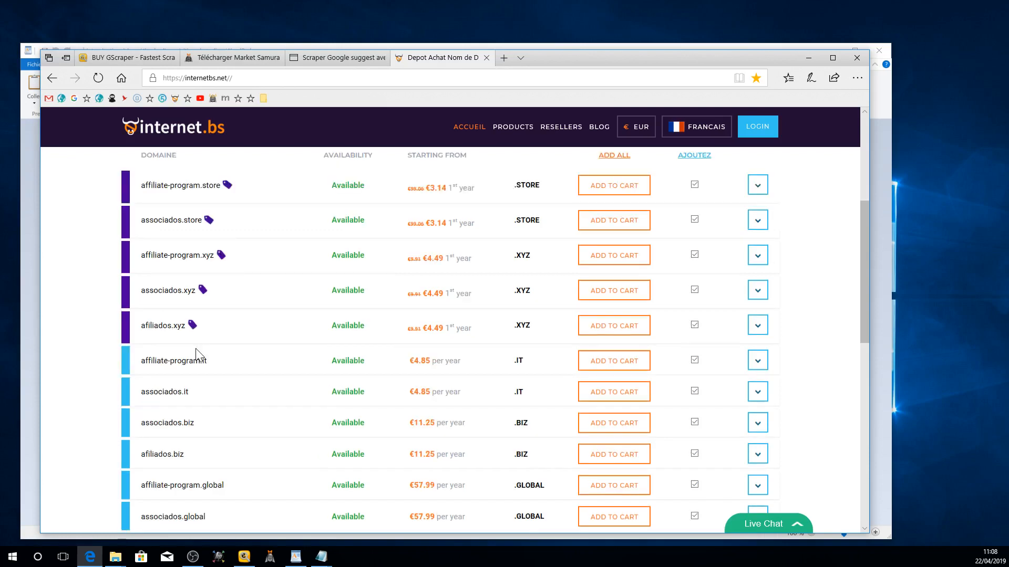
scroll(198, 356, "down", 2)
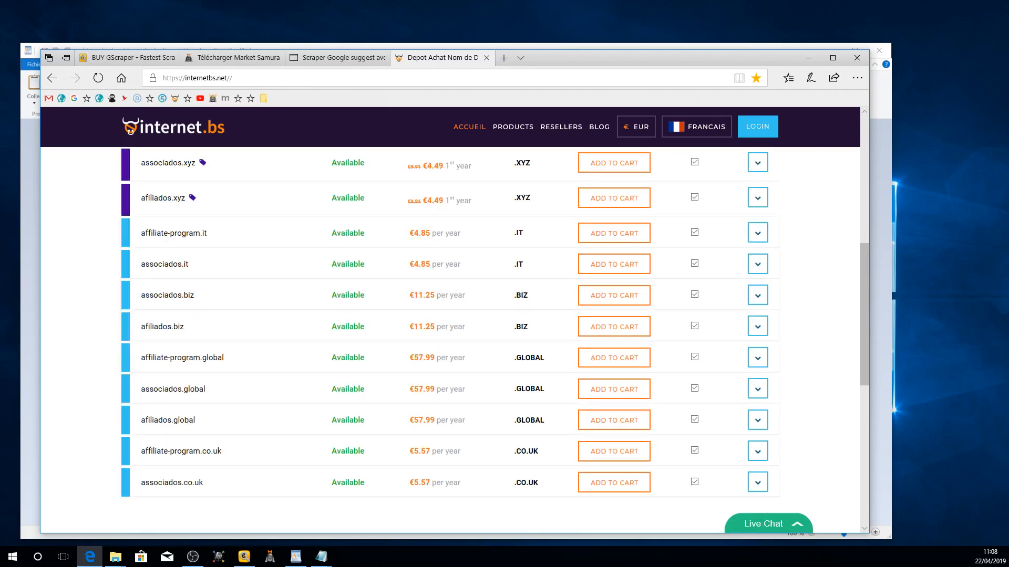
scroll(399, 184, "up", 3)
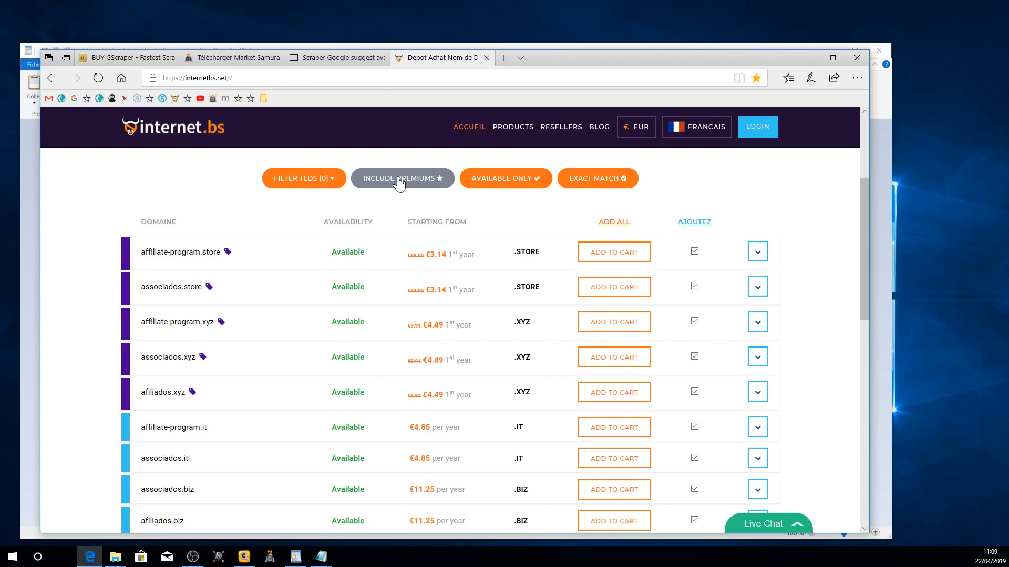
scroll(203, 389, "down", 6)
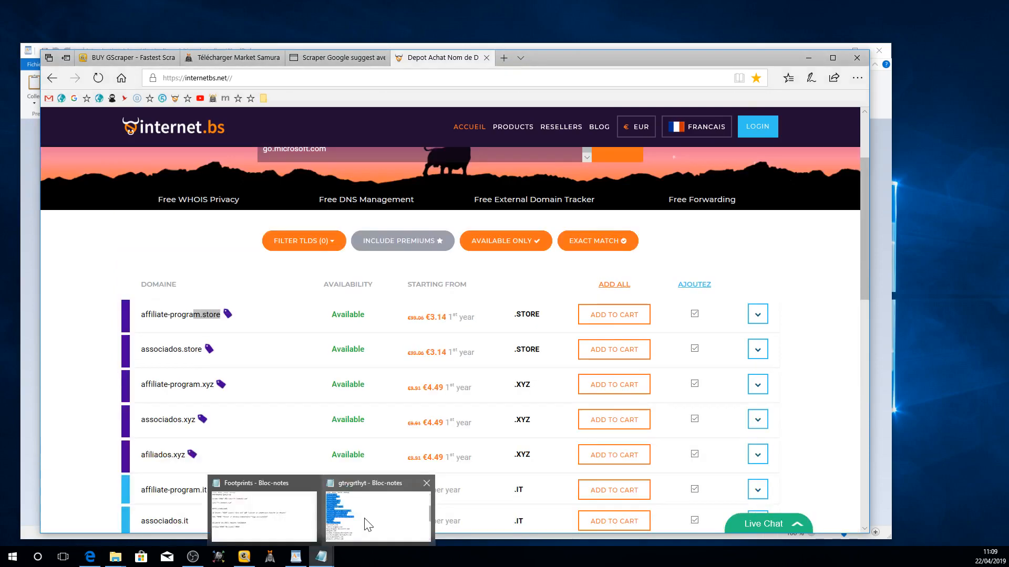
Step: Copy the entire gtrygrthyt domain list and check the availability of all its domains at internet.bs
left_click(365, 521)
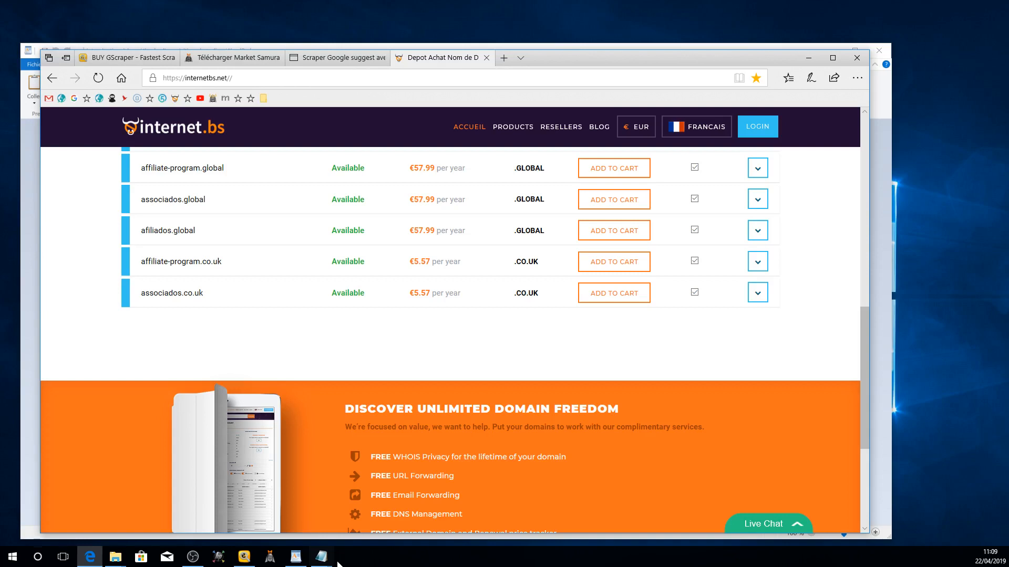
left_click(322, 557)
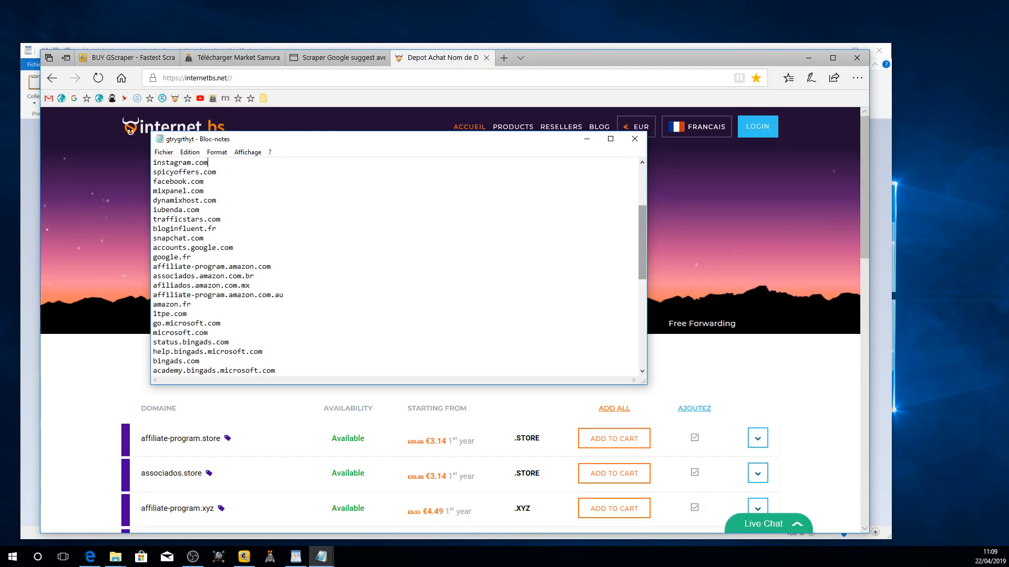
key("ctrl+a")
right_click(206, 208)
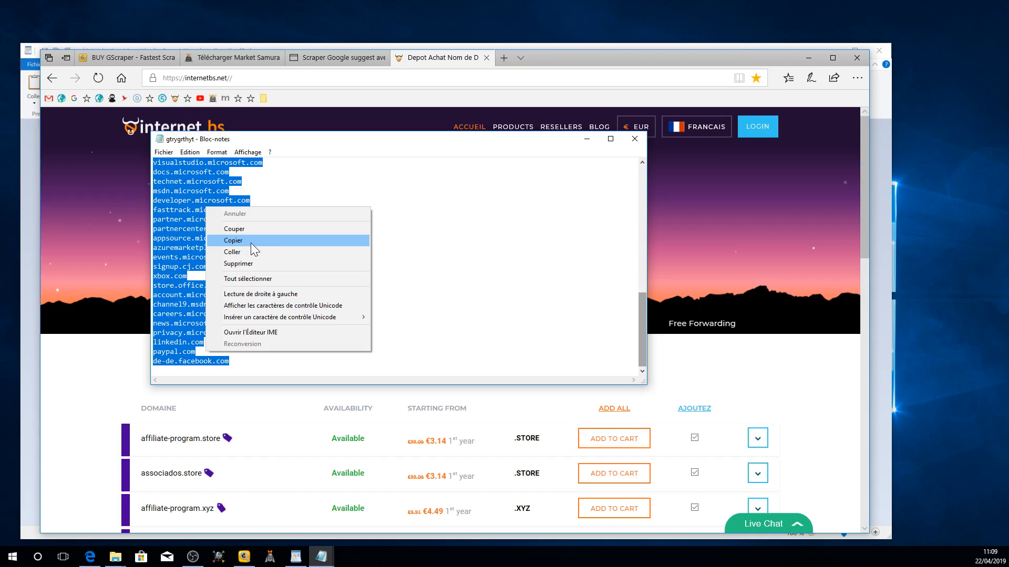
left_click(251, 243)
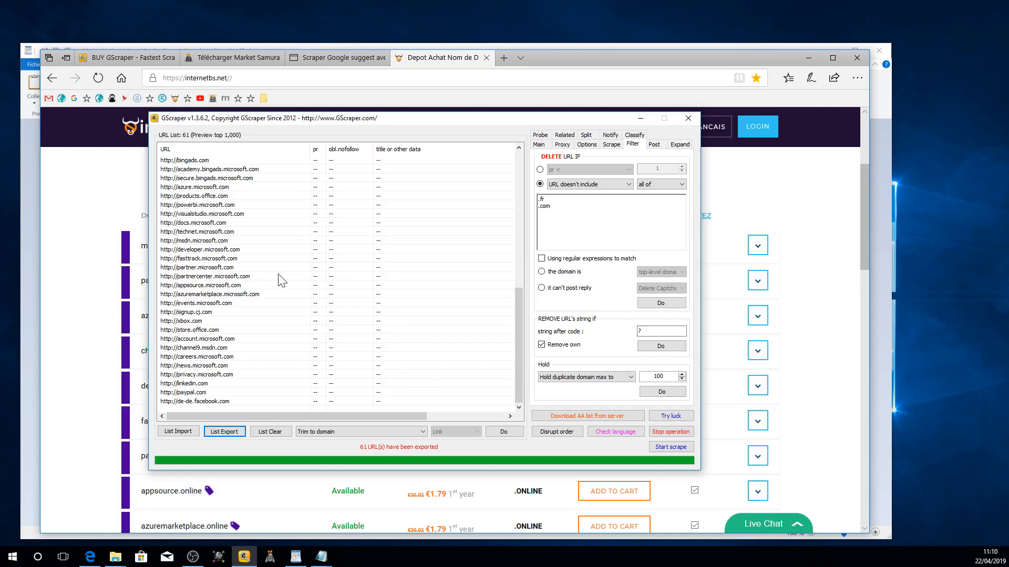
Step: Review the filtered URL list in GScraper from the first entry to the last
scroll(247, 214, "up", 10)
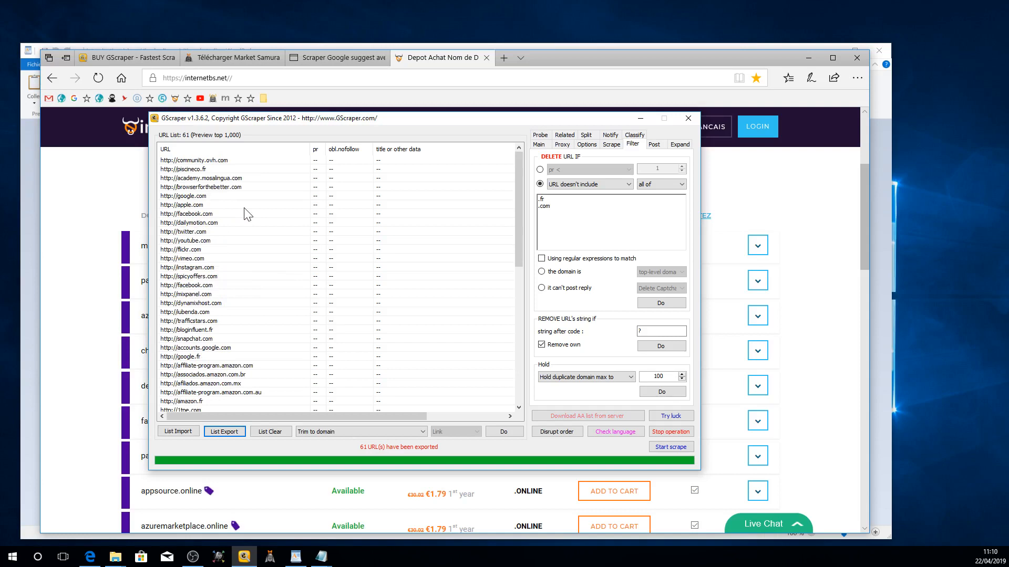
left_click(244, 557)
scroll(242, 426, "up", 3)
scroll(201, 408, "down", 4)
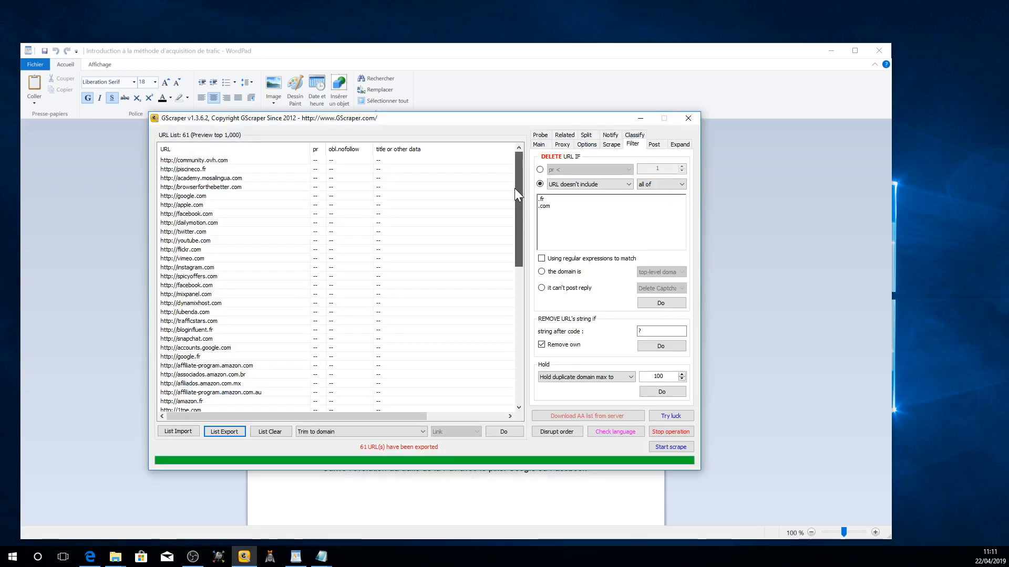
left_click_drag(515, 188, 519, 303)
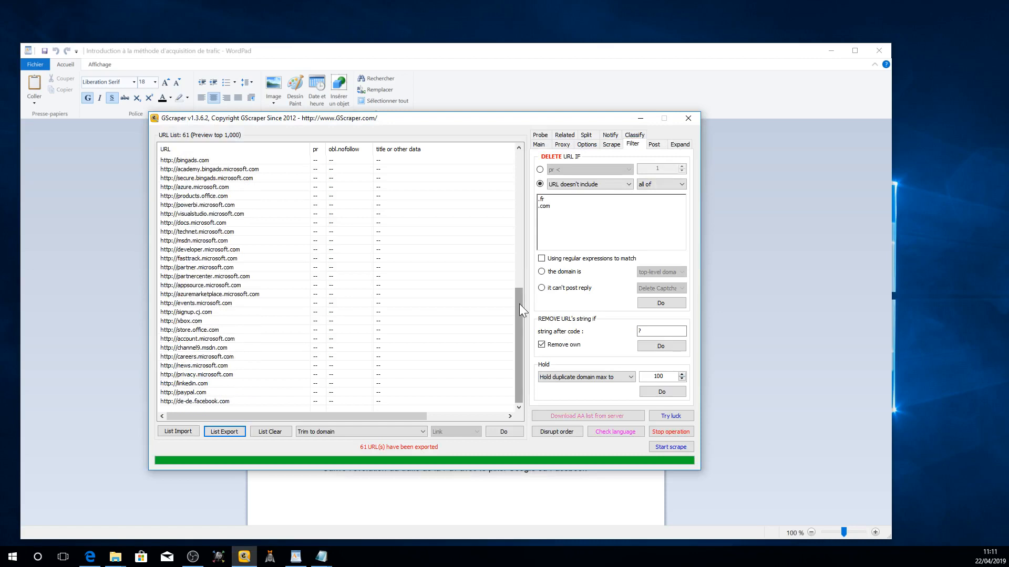